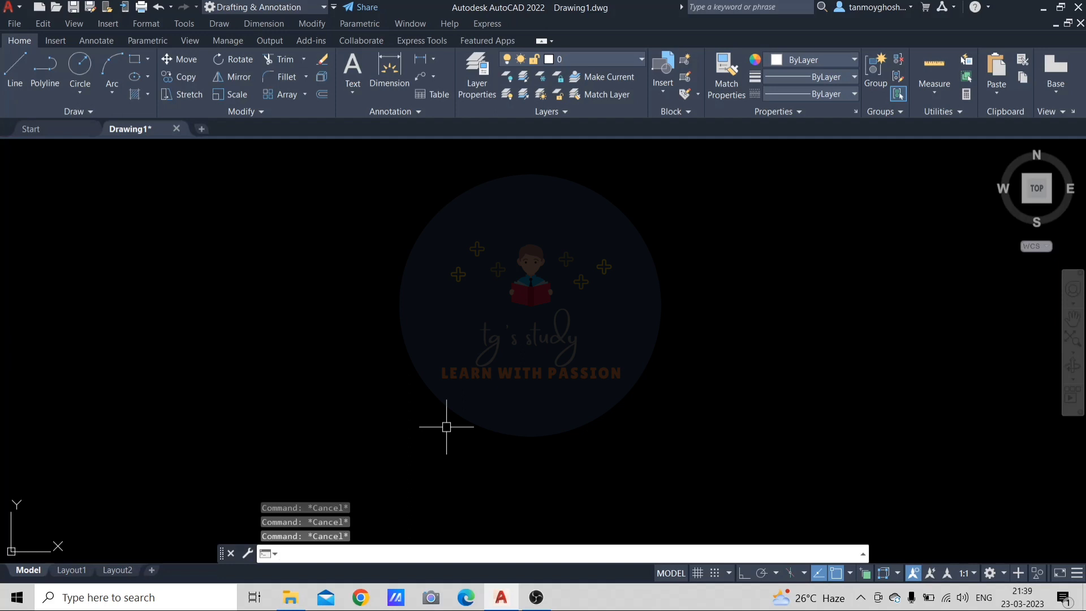
{"action": "type", "text": "array"}
{"action": "key", "text": "Return"}
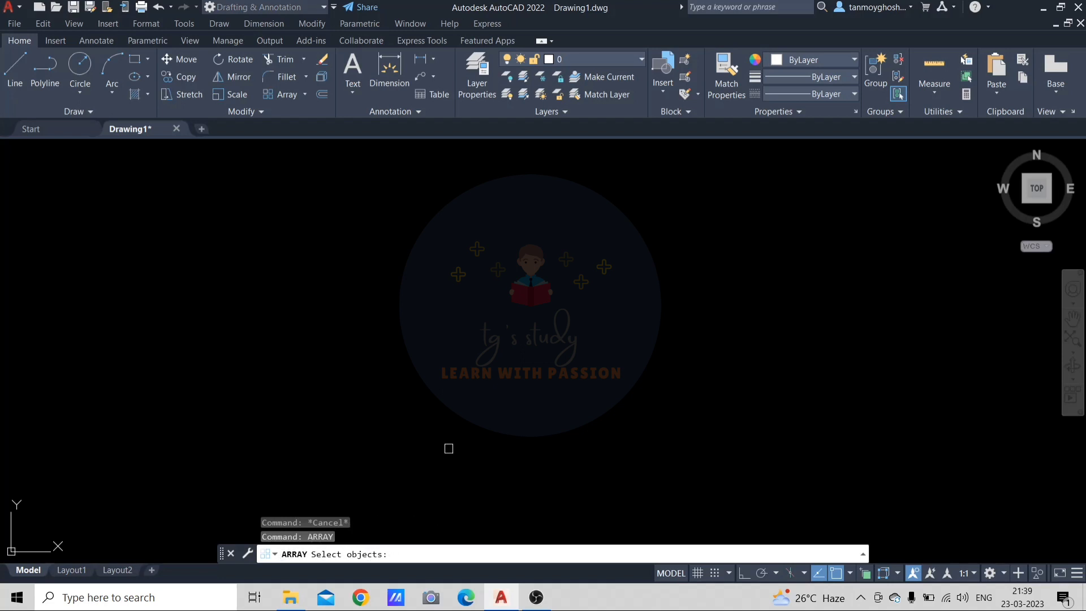
{"action": "key", "text": "Escape"}
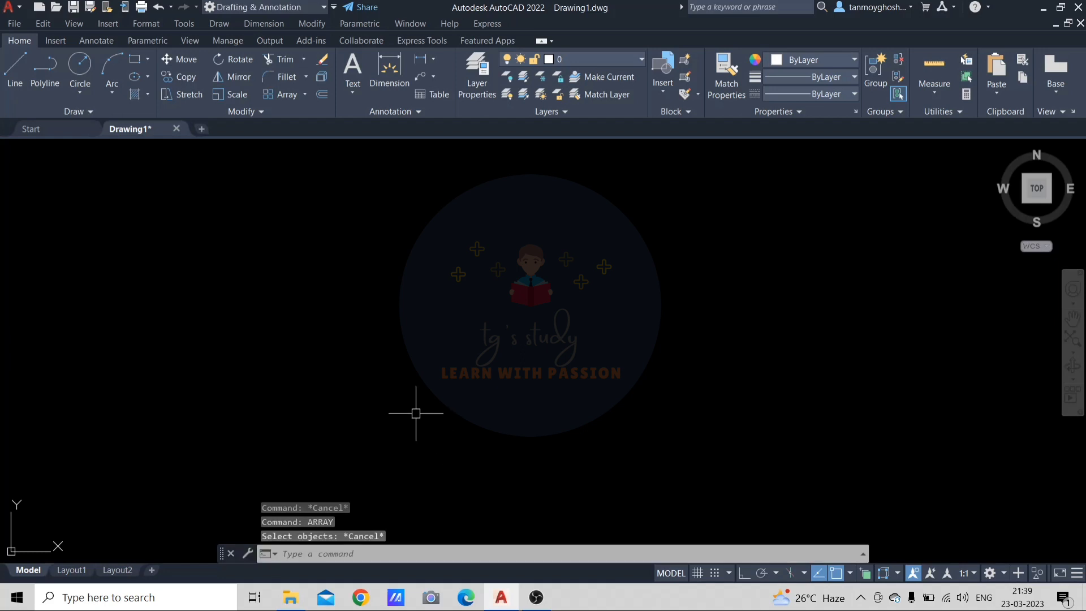
{"action": "type", "text": "ar"}
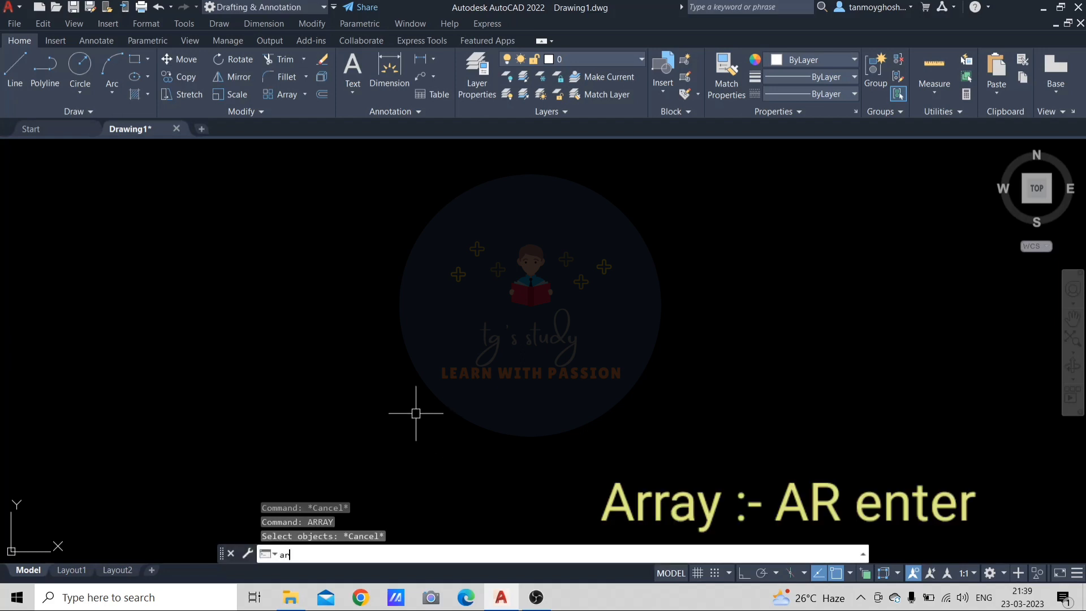
{"action": "key", "text": "Return"}
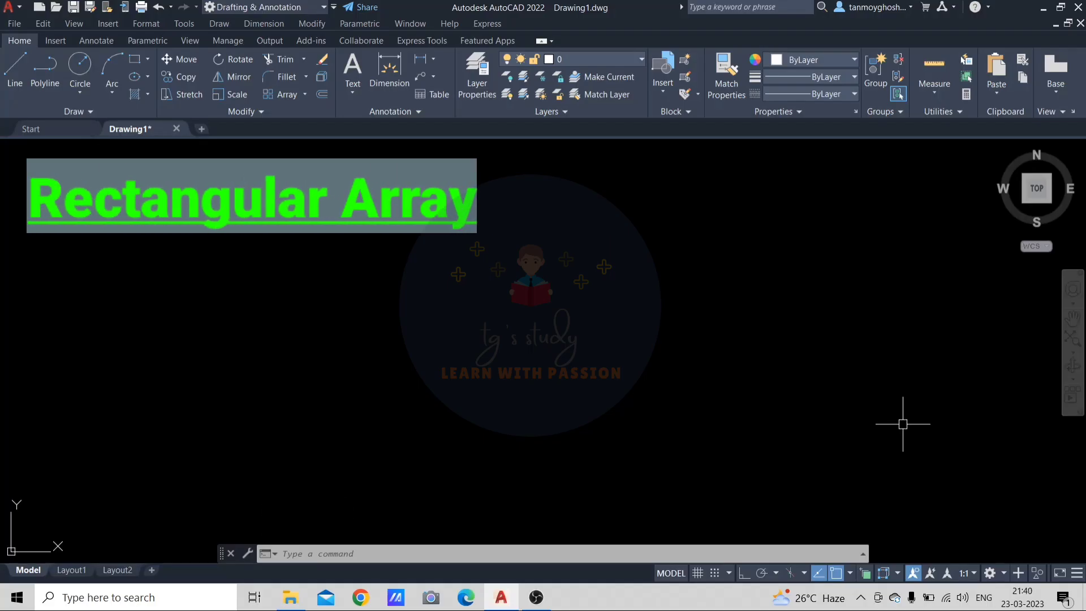
Draw a rectangle 50 long and 25 wide in the empty drawing area
{"action": "type", "text": "REc"}
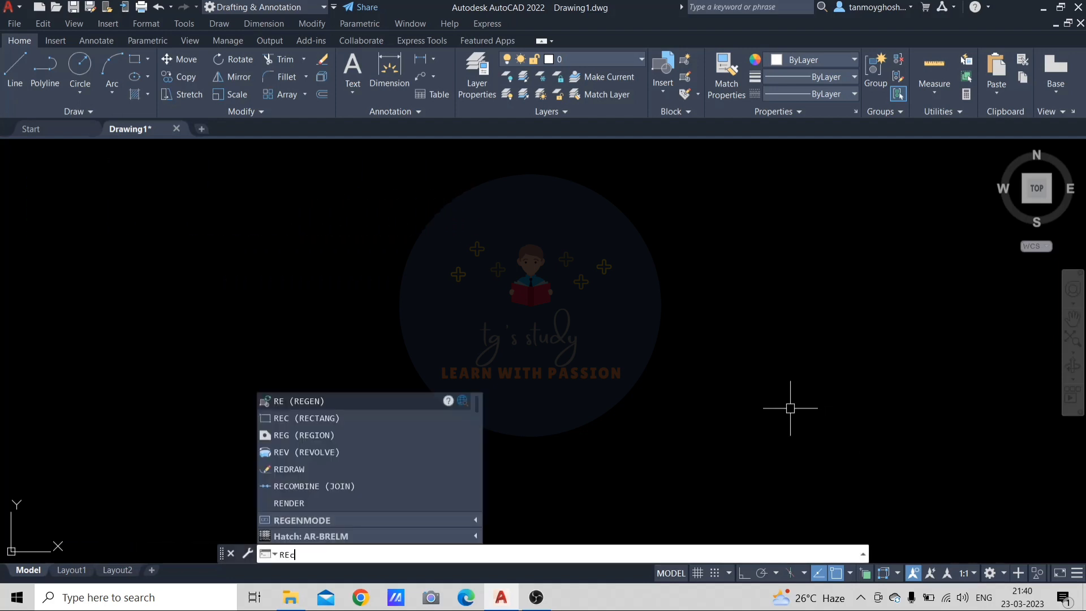
{"action": "key", "text": "Return"}
{"action": "left_click", "coordinate": [302, 351]}
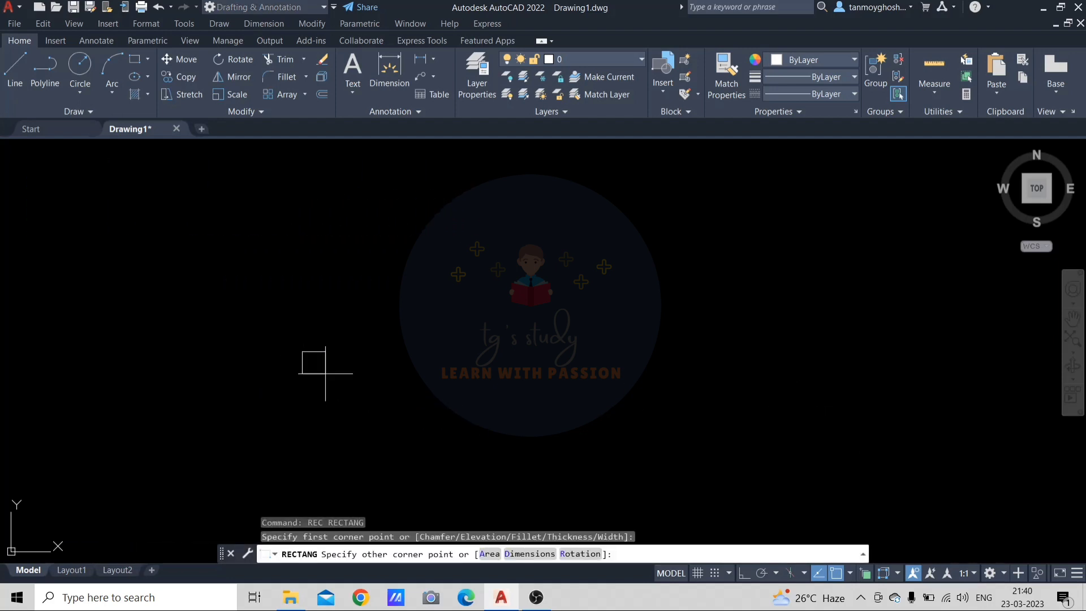
{"action": "type", "text": "d"}
{"action": "key", "text": "Return"}
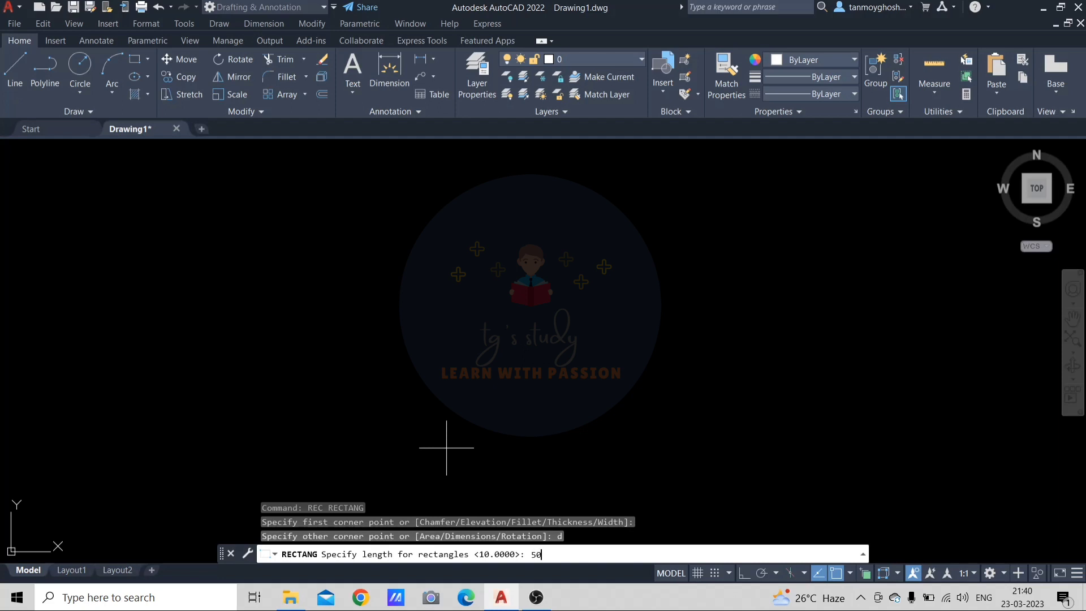
{"action": "key", "text": "Return"}
{"action": "key", "text": "Return"}
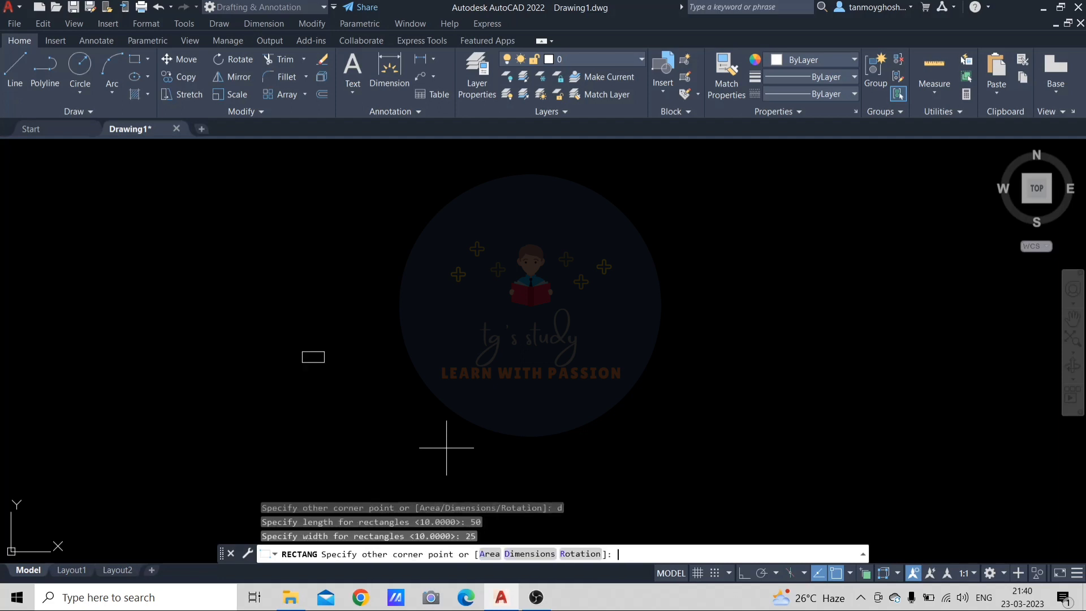
{"action": "left_click", "coordinate": [360, 361]}
{"action": "scroll", "coordinate": [286, 345], "scroll_direction": "up", "scroll_amount": 4}
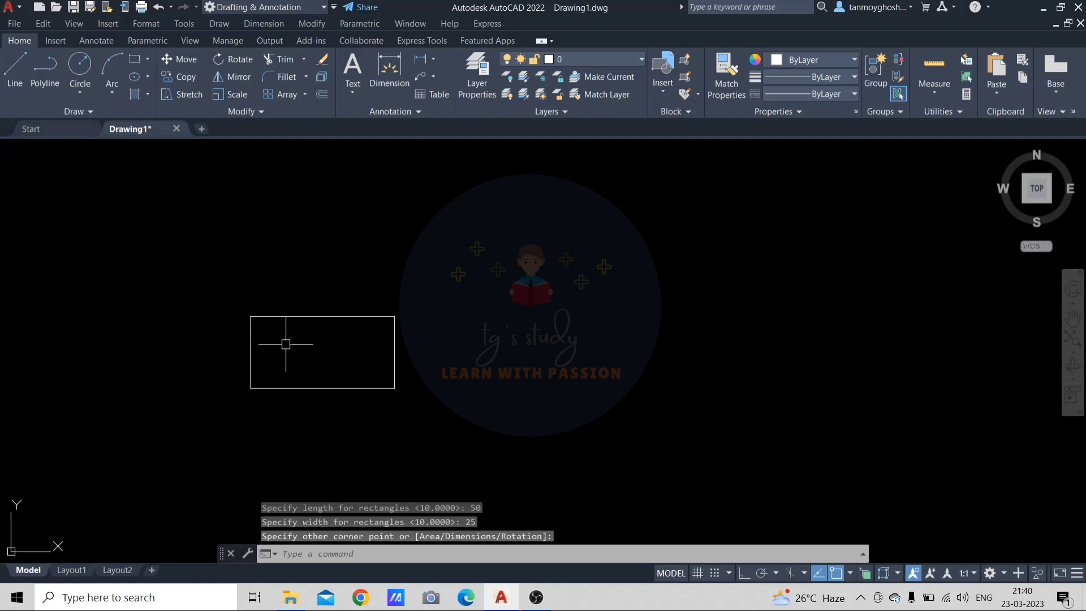
{"action": "middle_click_drag", "start_coordinate": [325, 359], "coordinate": [325, 412]}
{"action": "key", "text": "Escape"}
{"action": "key", "text": "Escape"}
{"action": "key", "text": "Escape"}
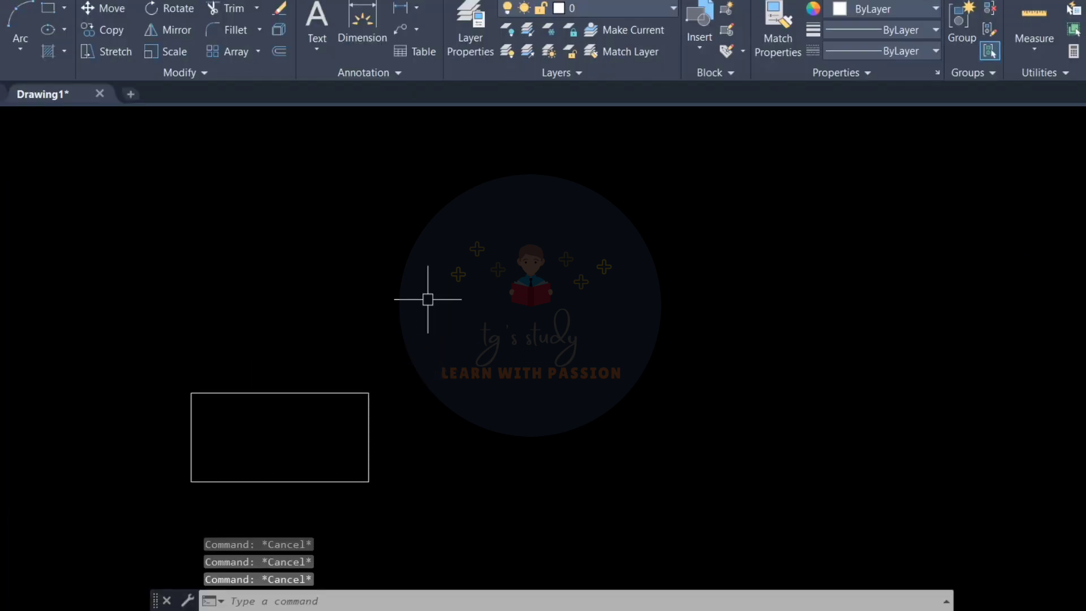
Create a rectangular array from the rectangle
{"action": "type", "text": "ar"}
{"action": "key", "text": "Return"}
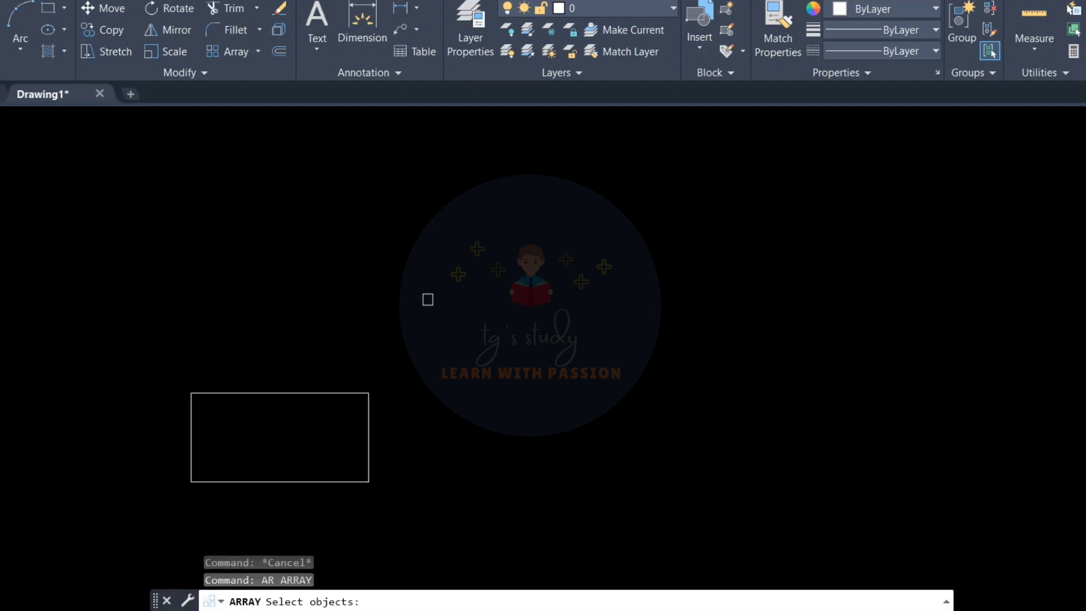
{"action": "left_click", "coordinate": [332, 481]}
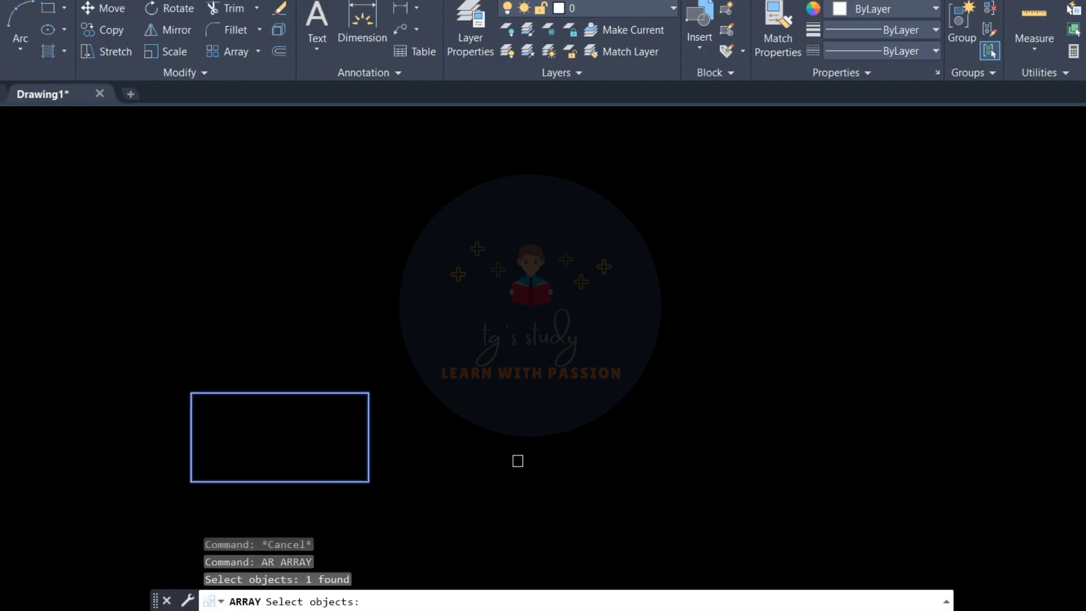
{"action": "key", "text": "Return"}
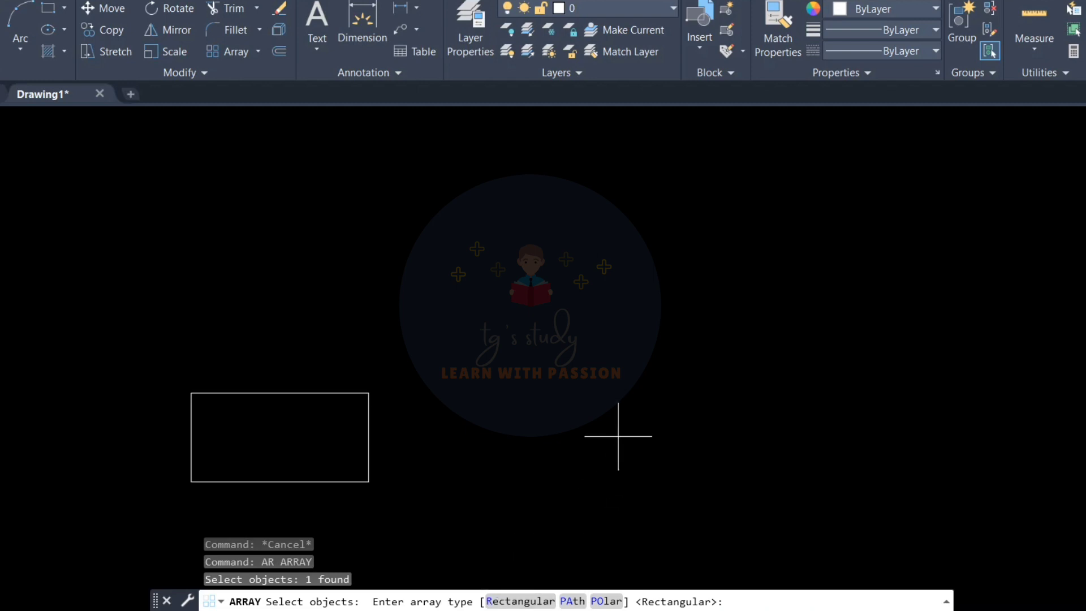
{"action": "key", "text": "Return"}
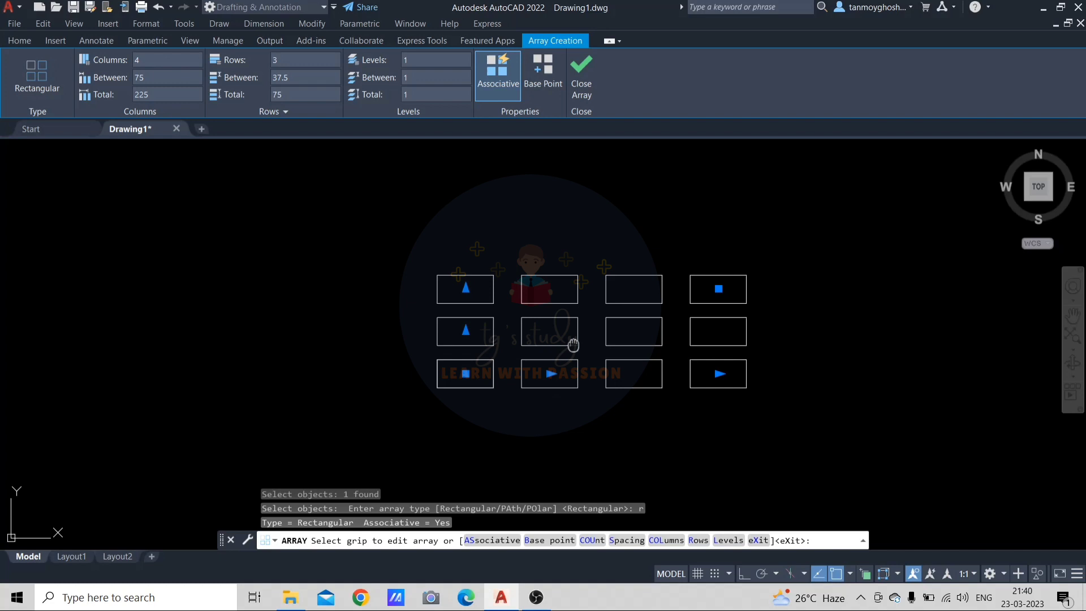
{"action": "middle_click_drag", "start_coordinate": [573, 345], "coordinate": [483, 343]}
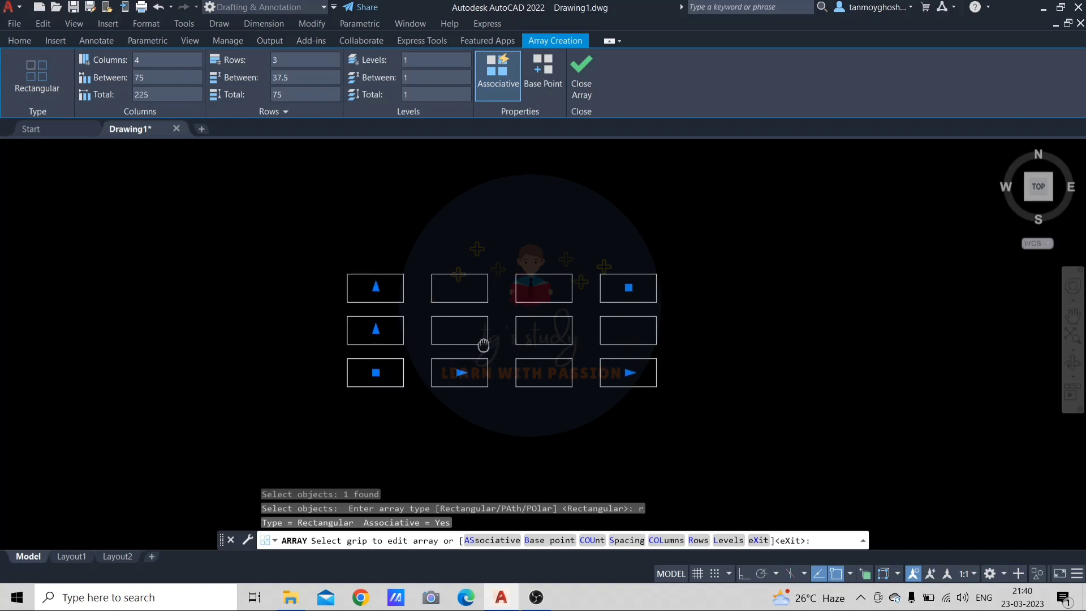
{"action": "scroll", "coordinate": [483, 345], "scroll_direction": "up", "scroll_amount": 2}
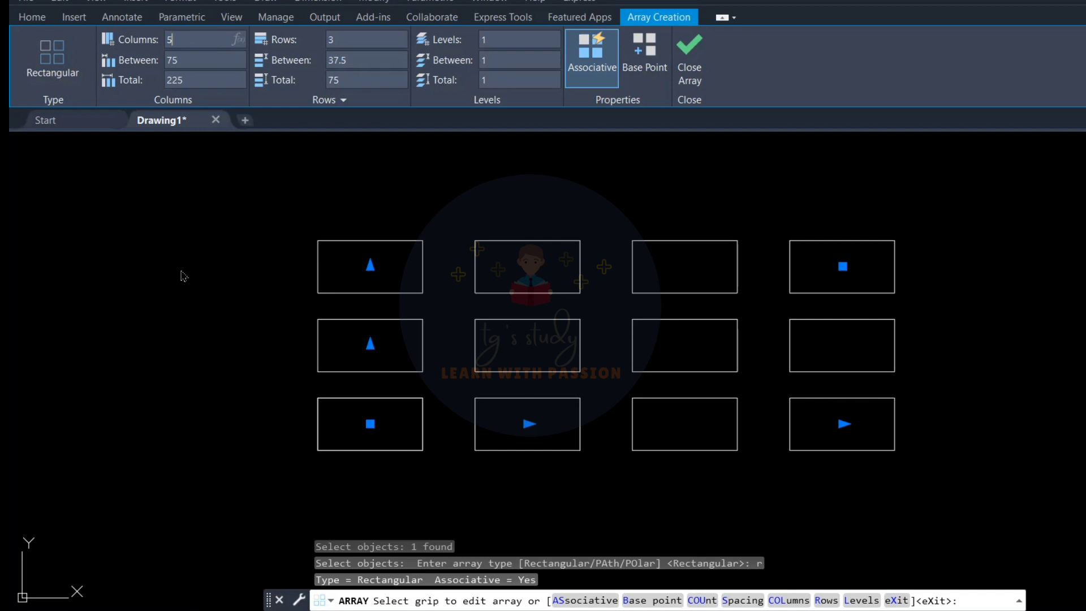
Set the array to 5 columns and 2 rows, and reduce the columns to 4
{"action": "key", "text": "Return"}
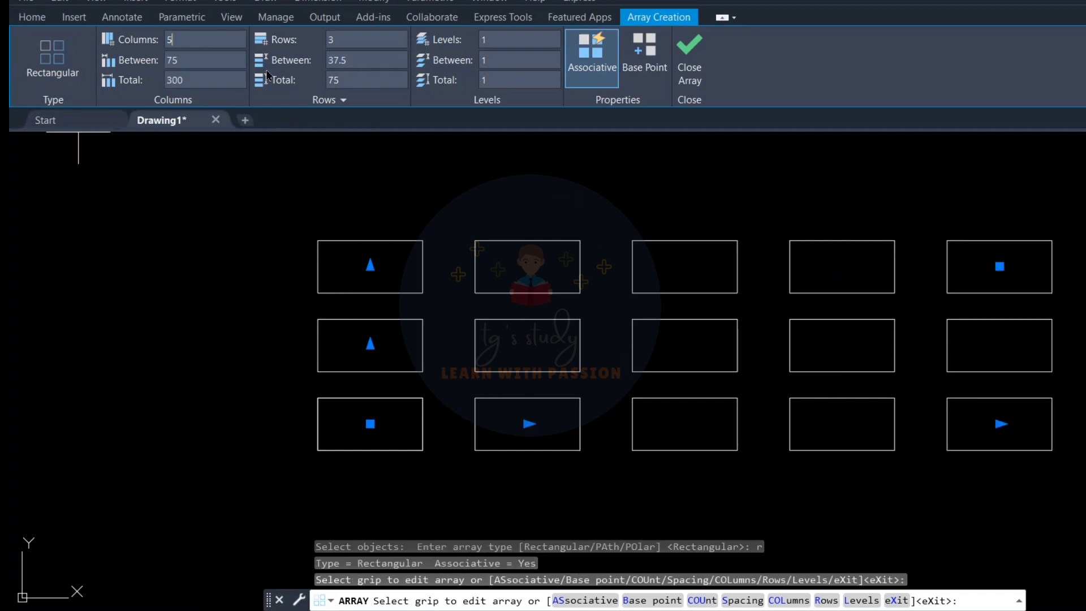
{"action": "left_click", "coordinate": [345, 40]}
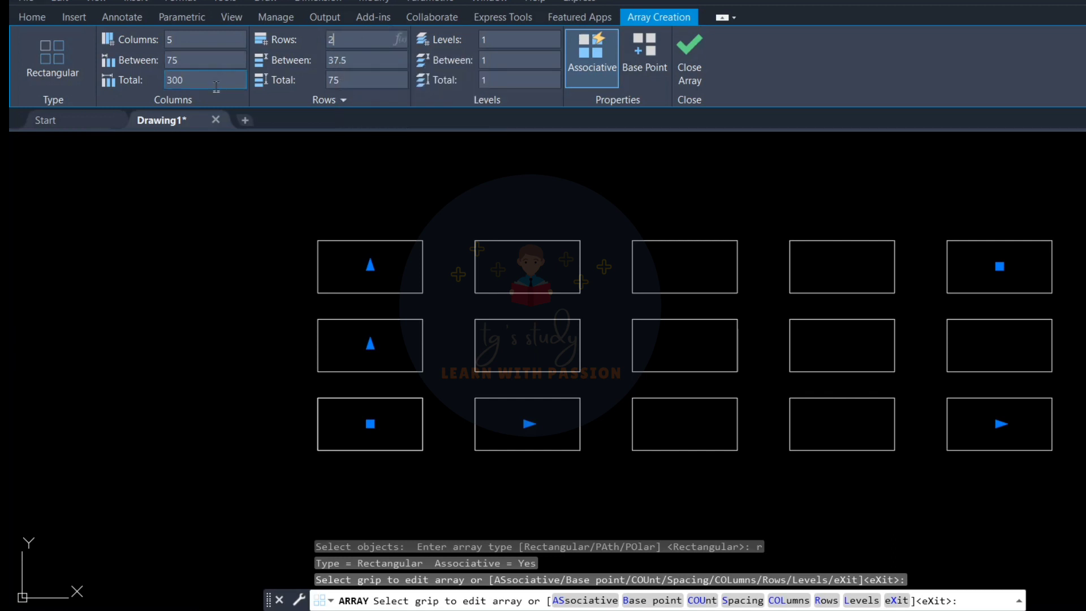
{"action": "type", "text": "2"}
{"action": "key", "text": "Return"}
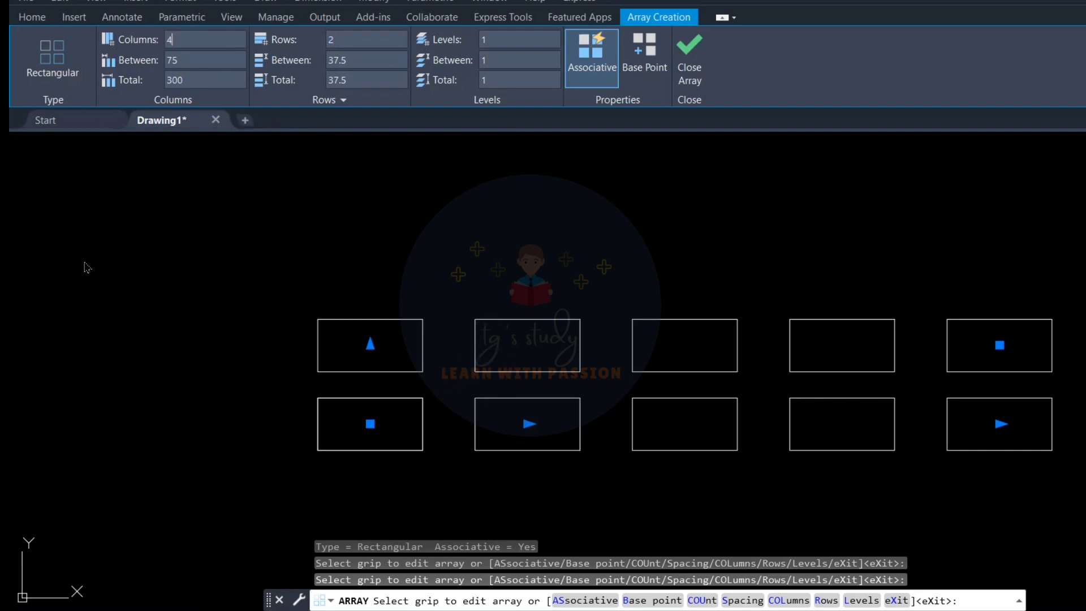
{"action": "type", "text": "4"}
{"action": "key", "text": "Return"}
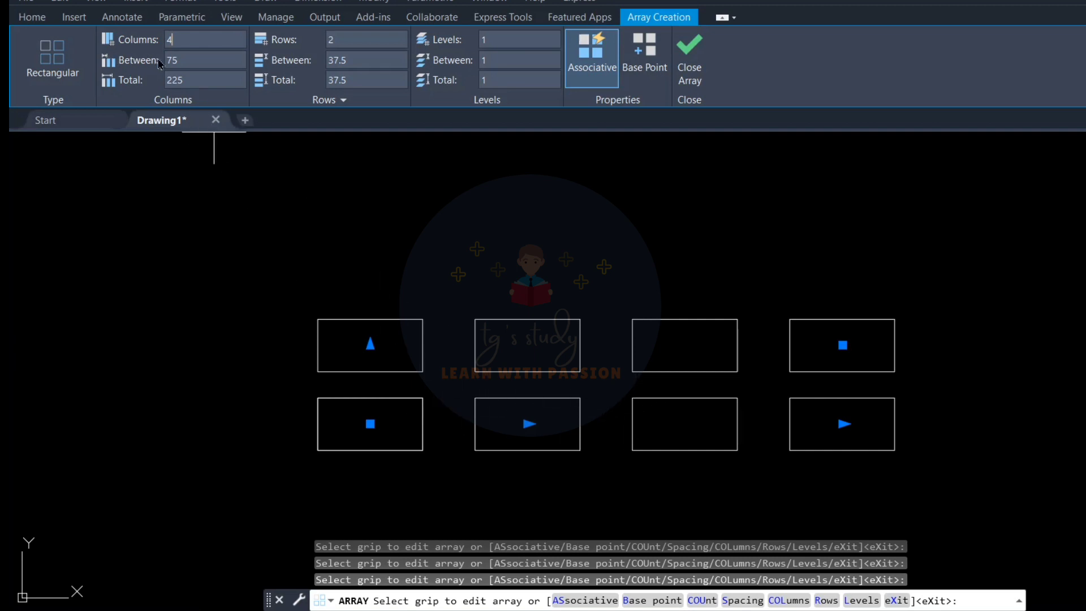
Set the array spacing to 100 between columns and 50 between rows
{"action": "left_click", "coordinate": [192, 59]}
{"action": "key", "text": "Return"}
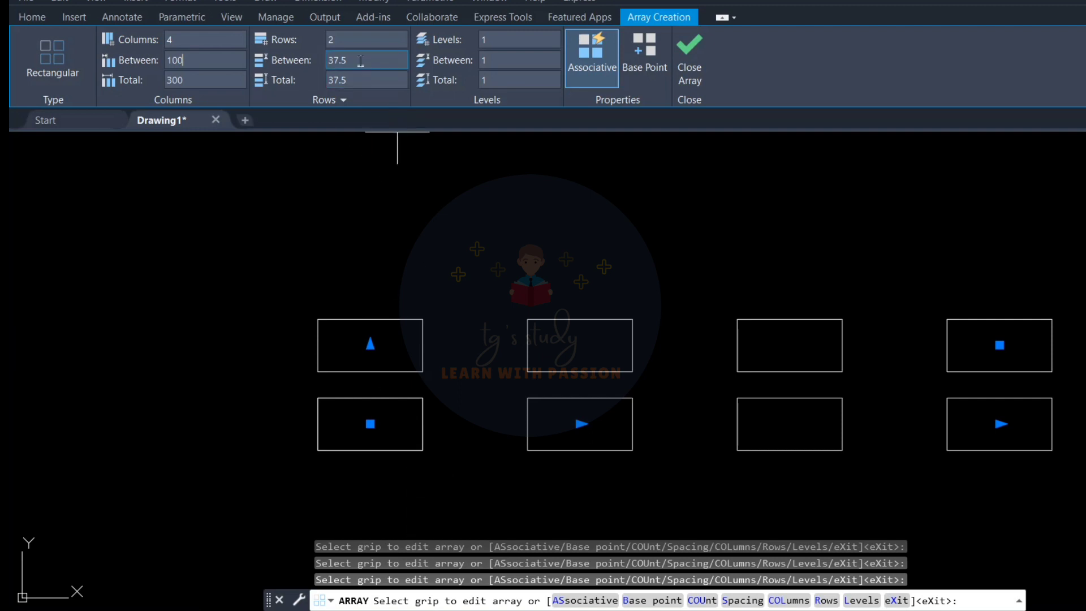
{"action": "left_click_drag", "start_coordinate": [360, 61], "coordinate": [304, 71]}
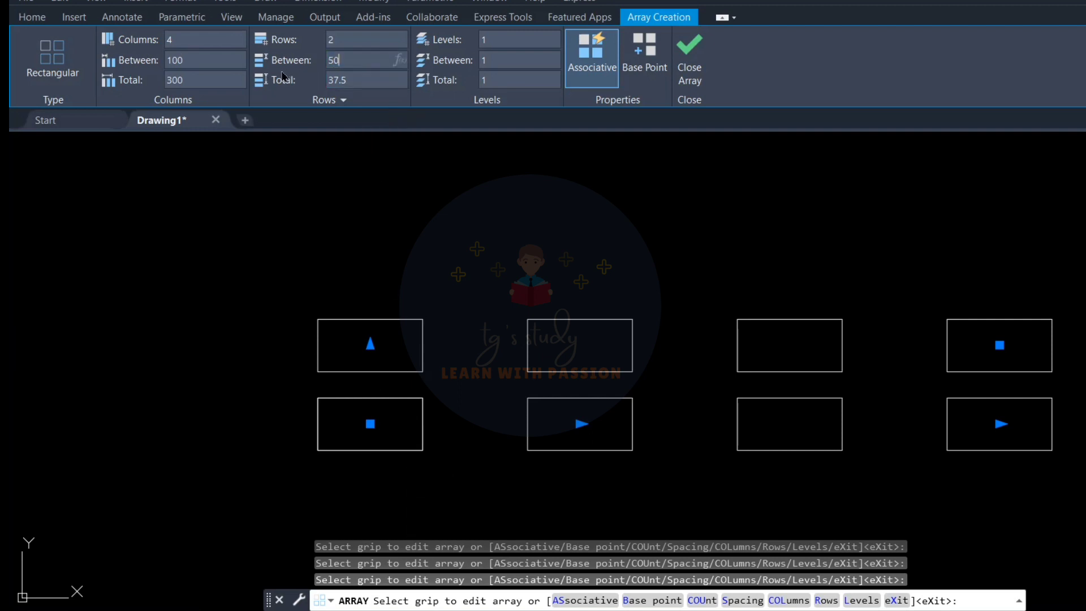
{"action": "key", "text": "Return"}
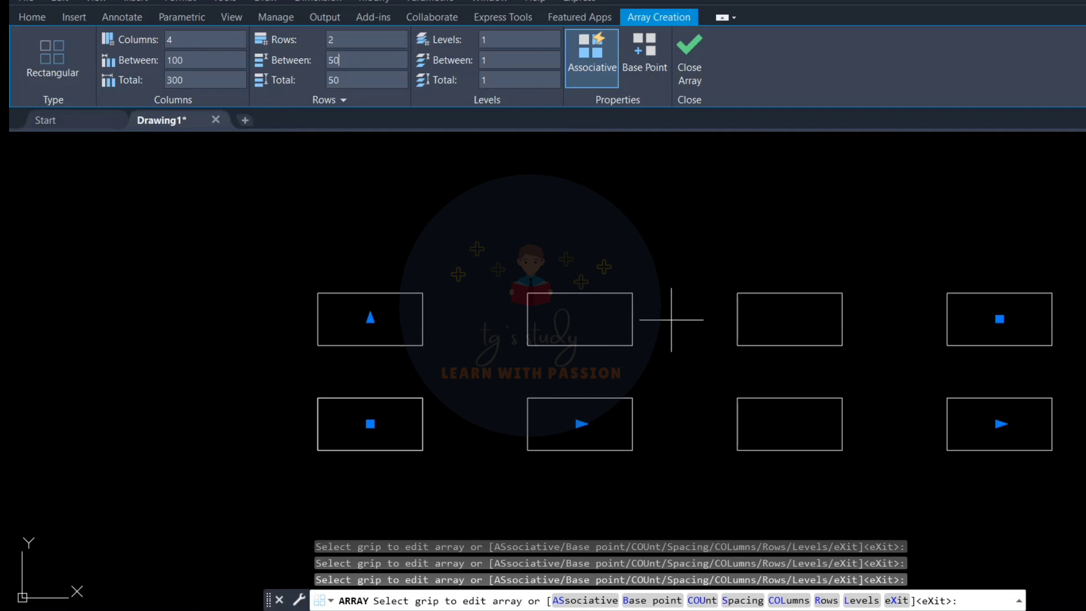
Examine the spacing between the array's columns and rows across its full extent
{"action": "scroll", "coordinate": [671, 319], "scroll_direction": "down", "scroll_amount": 2}
{"action": "middle_click_drag", "start_coordinate": [655, 315], "coordinate": [540, 306]}
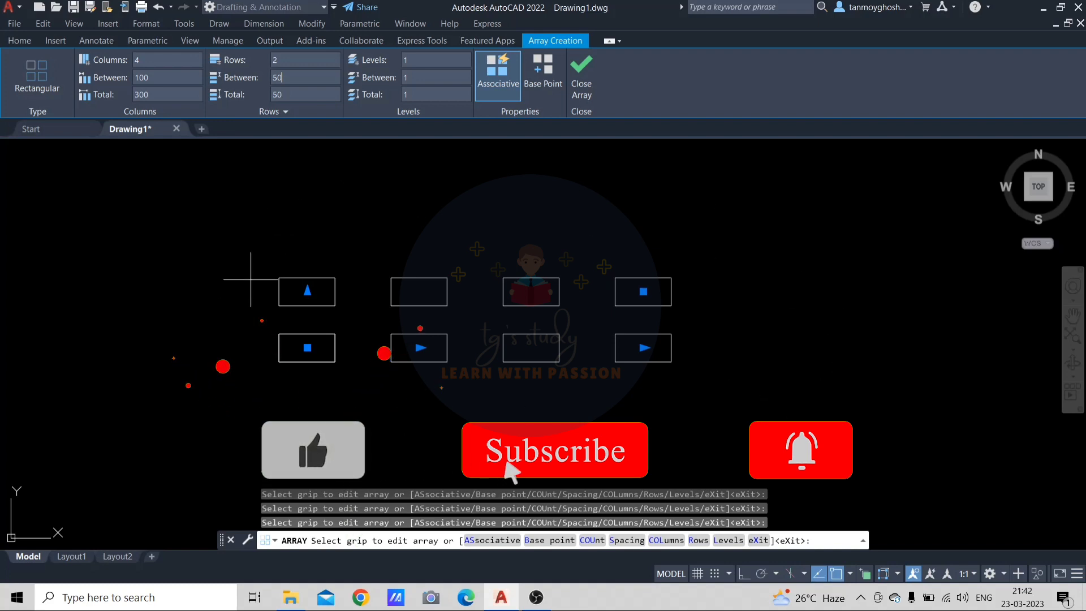
{"action": "scroll", "coordinate": [302, 339], "scroll_direction": "up", "scroll_amount": 2}
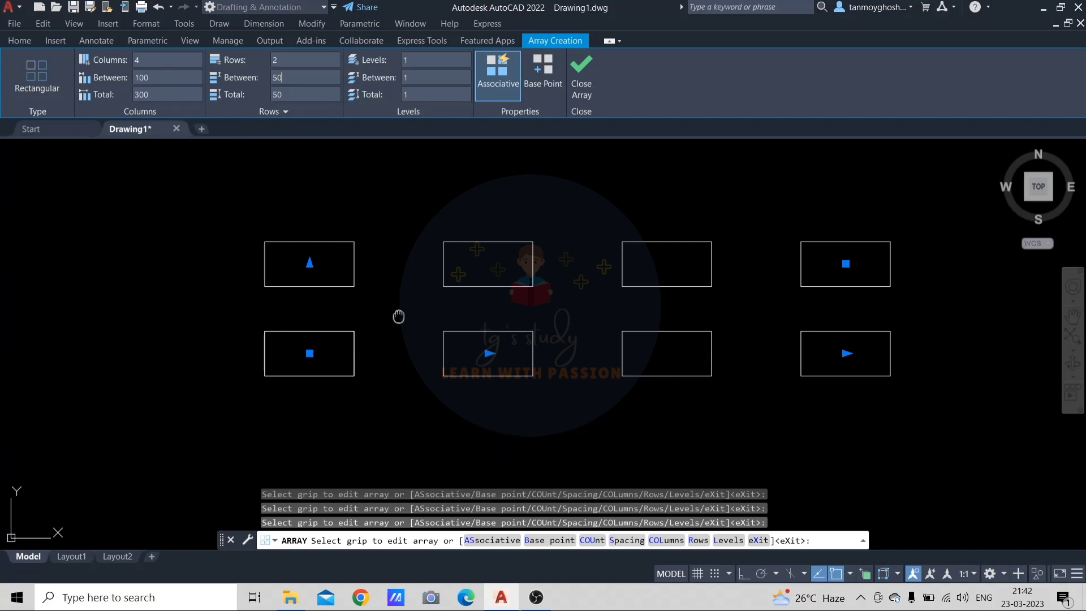
{"action": "middle_click_drag", "start_coordinate": [399, 316], "coordinate": [332, 339]}
{"action": "scroll", "coordinate": [332, 310], "scroll_direction": "up", "scroll_amount": 2}
{"action": "scroll", "coordinate": [332, 295], "scroll_direction": "down", "scroll_amount": 2}
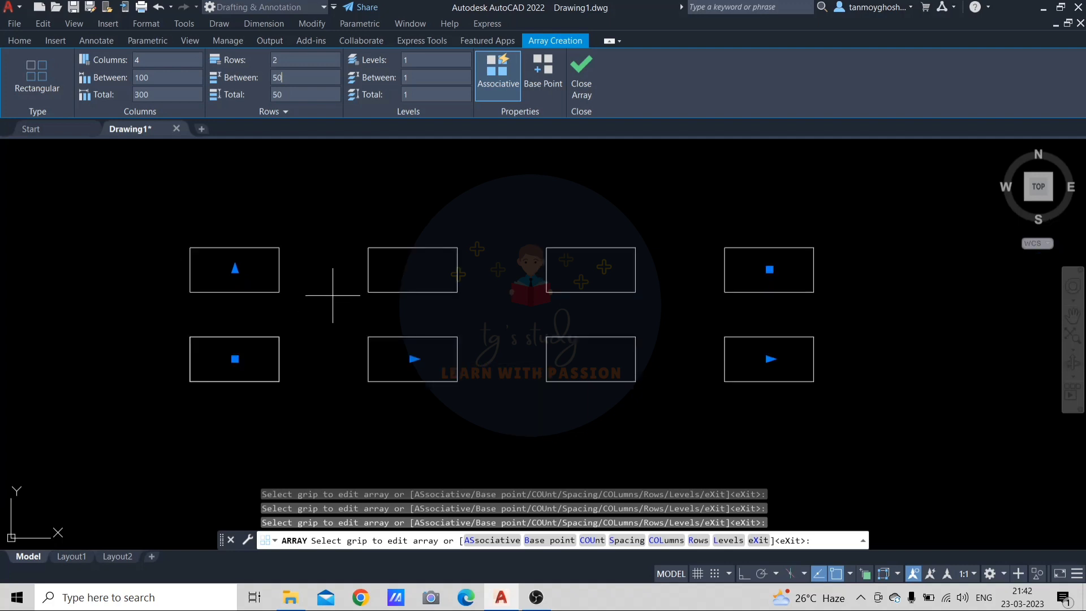
{"action": "scroll", "coordinate": [332, 295], "scroll_direction": "down", "scroll_amount": 2}
{"action": "middle_click_drag", "start_coordinate": [334, 294], "coordinate": [250, 279]}
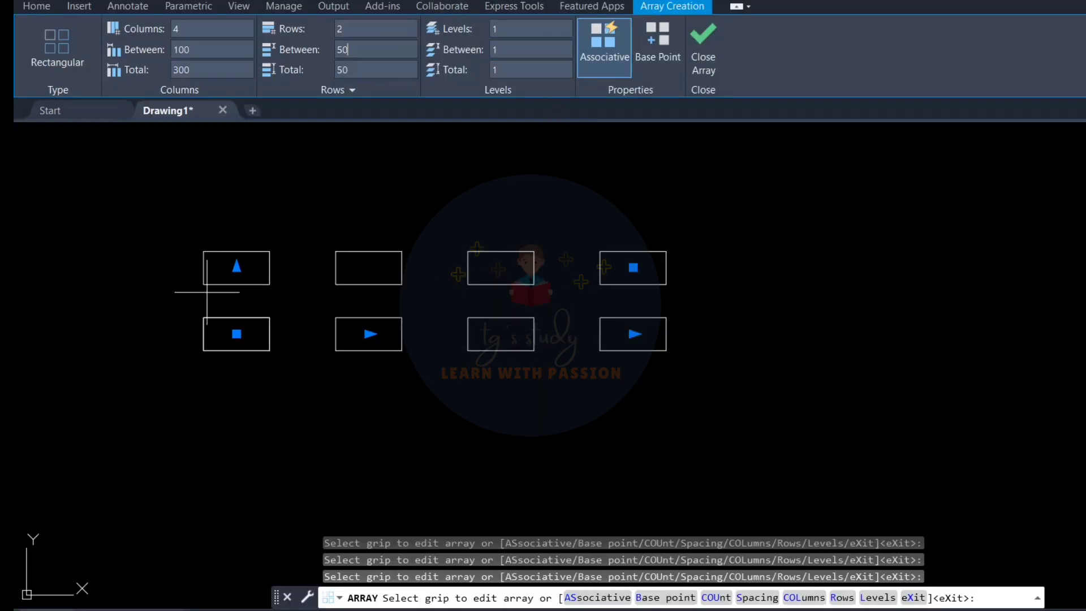
{"action": "middle_click_drag", "start_coordinate": [713, 294], "coordinate": [824, 305]}
{"action": "scroll", "coordinate": [649, 255], "scroll_direction": "up", "scroll_amount": 2}
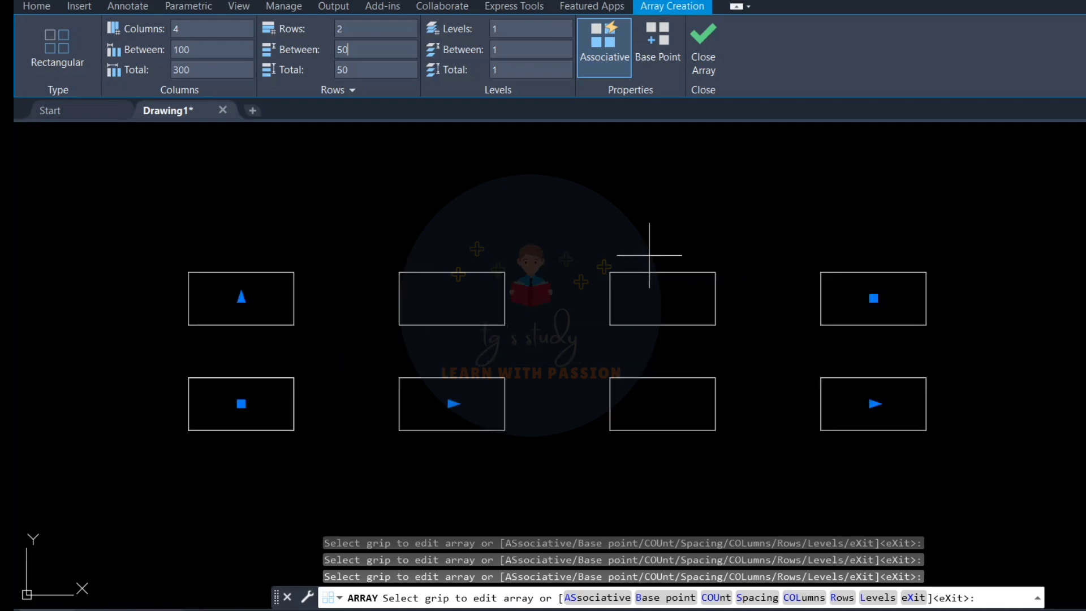
Set the array to 2 levels and finish creating it
{"action": "left_click", "coordinate": [504, 27]}
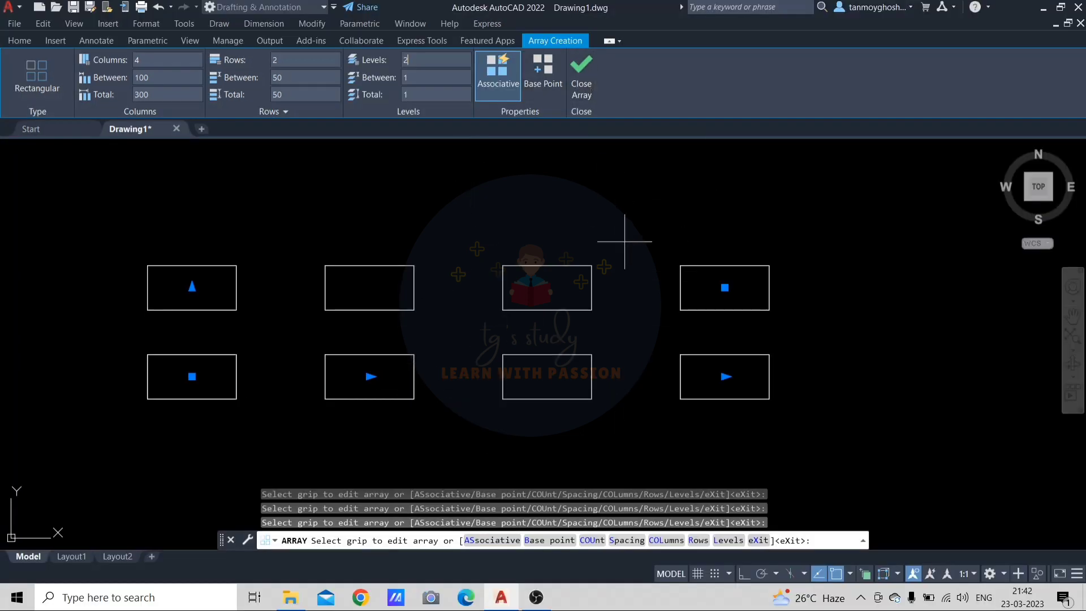
{"action": "left_click", "coordinate": [580, 71]}
{"action": "scroll", "coordinate": [497, 291], "scroll_direction": "down", "scroll_amount": 2}
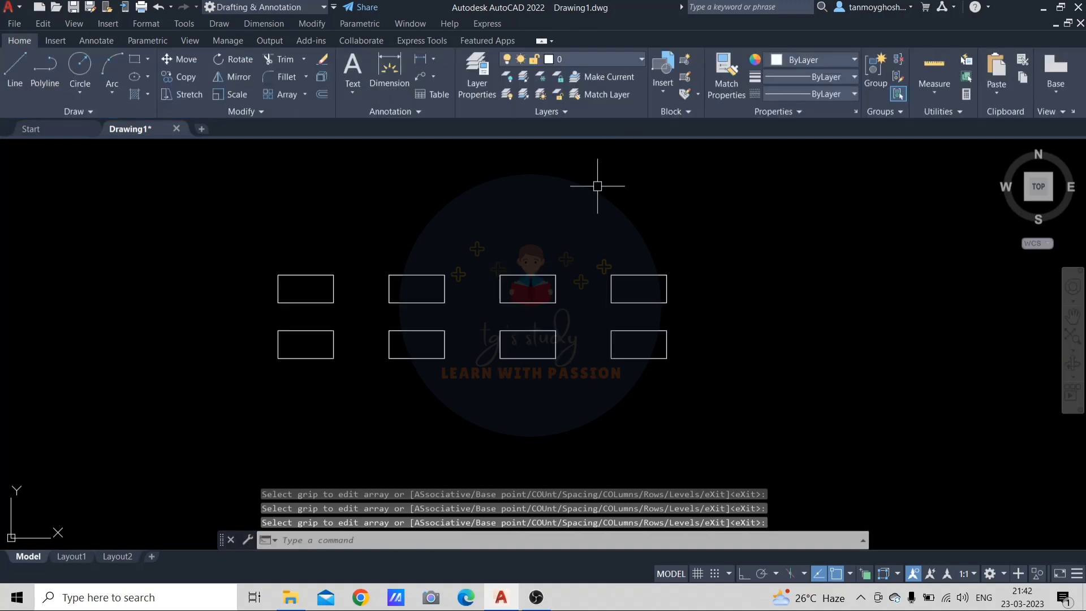
Inspect the array's stacked levels in 3D and from the front, and return to the top view
{"action": "left_click", "coordinate": [1027, 198]}
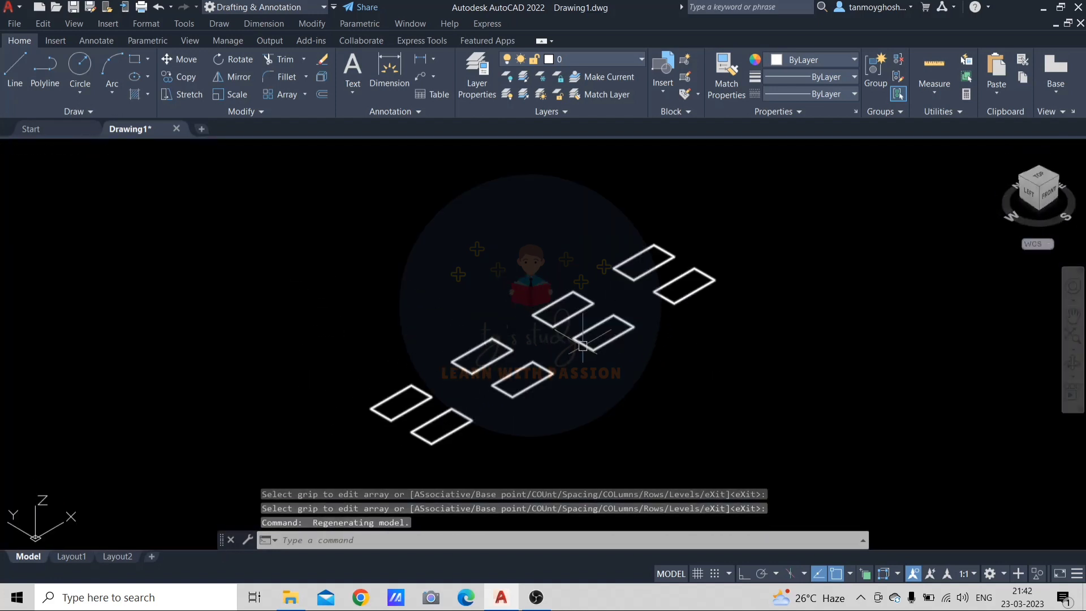
{"action": "middle_click_drag", "start_coordinate": [576, 376], "coordinate": [504, 311], "text": "shift"}
{"action": "scroll", "coordinate": [677, 371], "scroll_direction": "up", "scroll_amount": 3}
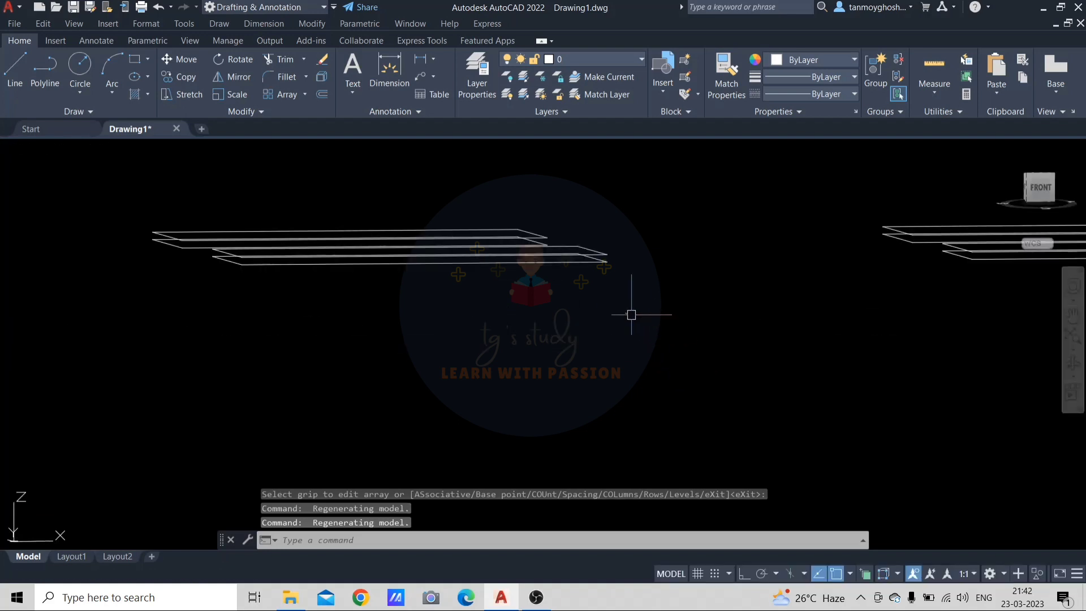
{"action": "mouse_move", "coordinate": [506, 248]}
{"action": "middle_mouse_down", "text": "shift"}
{"action": "mouse_move", "coordinate": [504, 233]}
{"action": "mouse_move", "coordinate": [483, 243]}
{"action": "mouse_move", "coordinate": [491, 240]}
{"action": "middle_mouse_up", "text": "shift"}
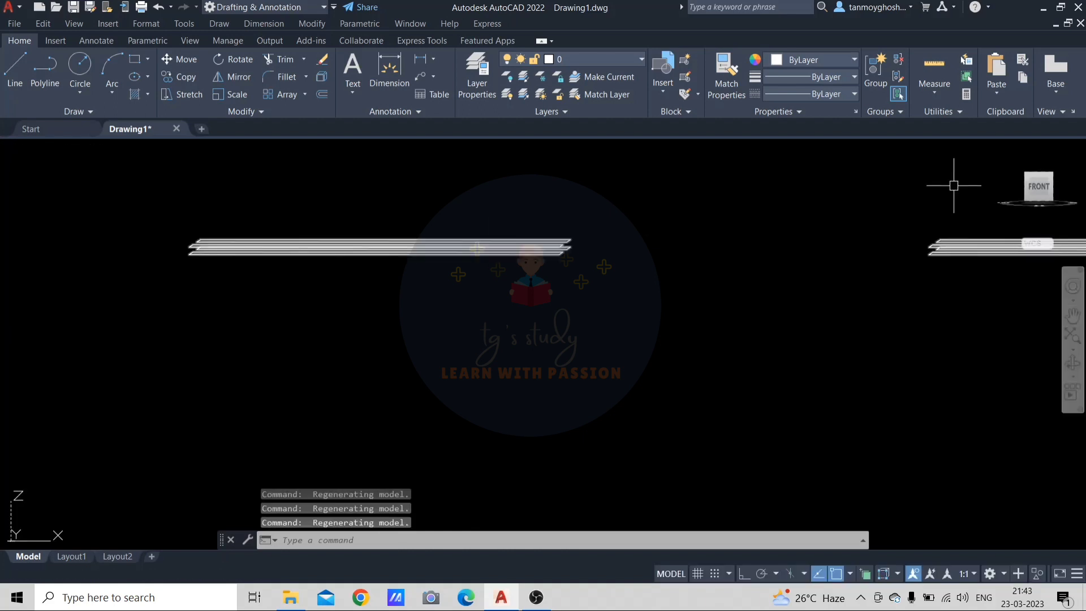
{"action": "middle_click_drag", "start_coordinate": [993, 165], "coordinate": [993, 199], "text": "shift"}
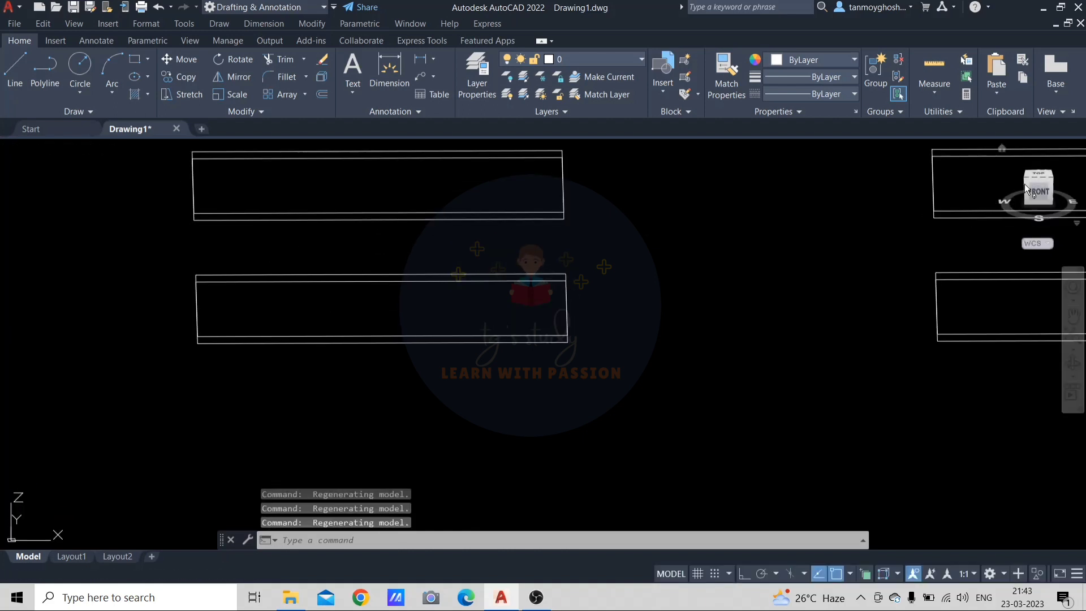
{"action": "left_click", "coordinate": [1036, 172]}
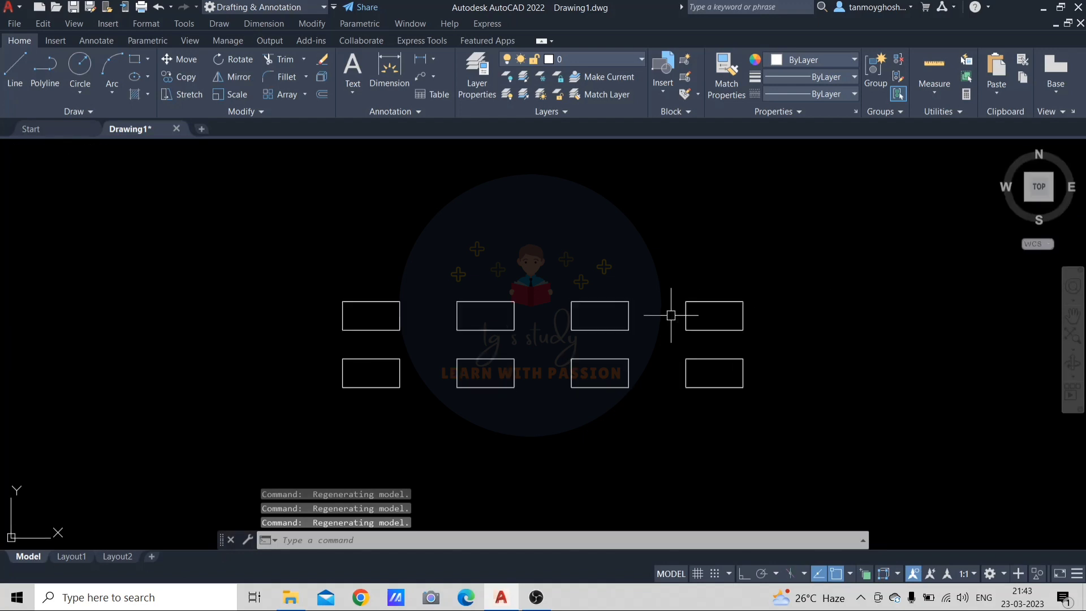
Delete the whole rectangular array as one object and undo the deletion
{"action": "key", "text": "Escape"}
{"action": "key", "text": "Escape"}
{"action": "key", "text": "Escape"}
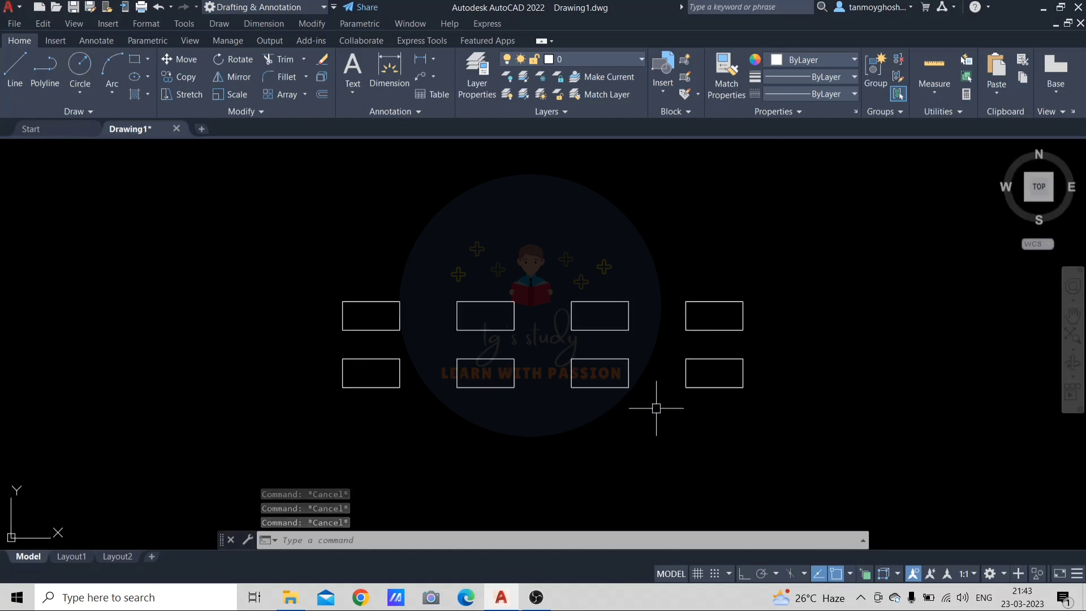
{"action": "left_click", "coordinate": [703, 388]}
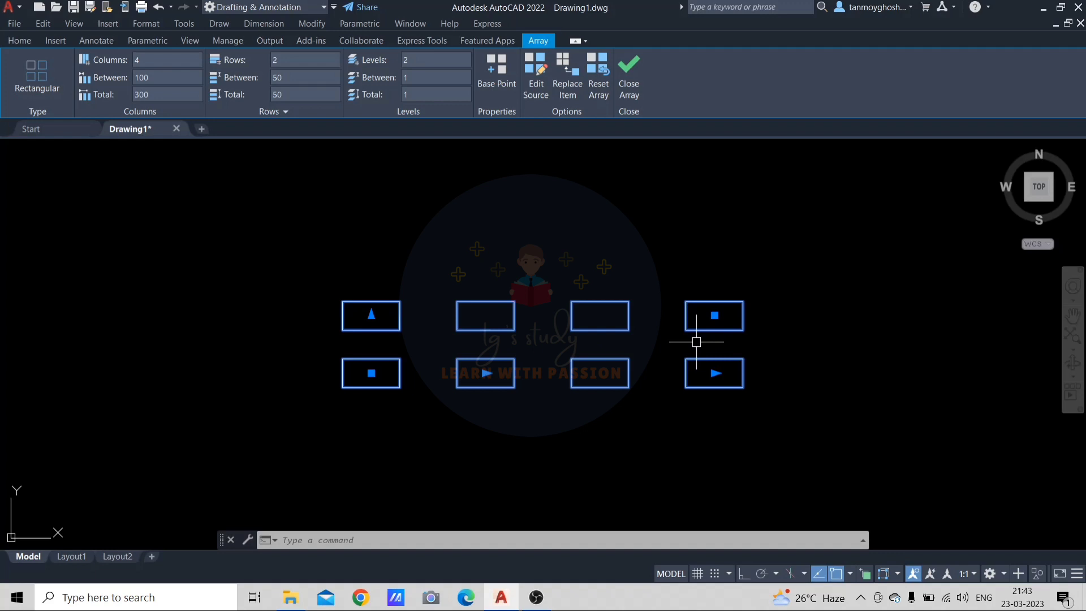
{"action": "key", "text": "Delete"}
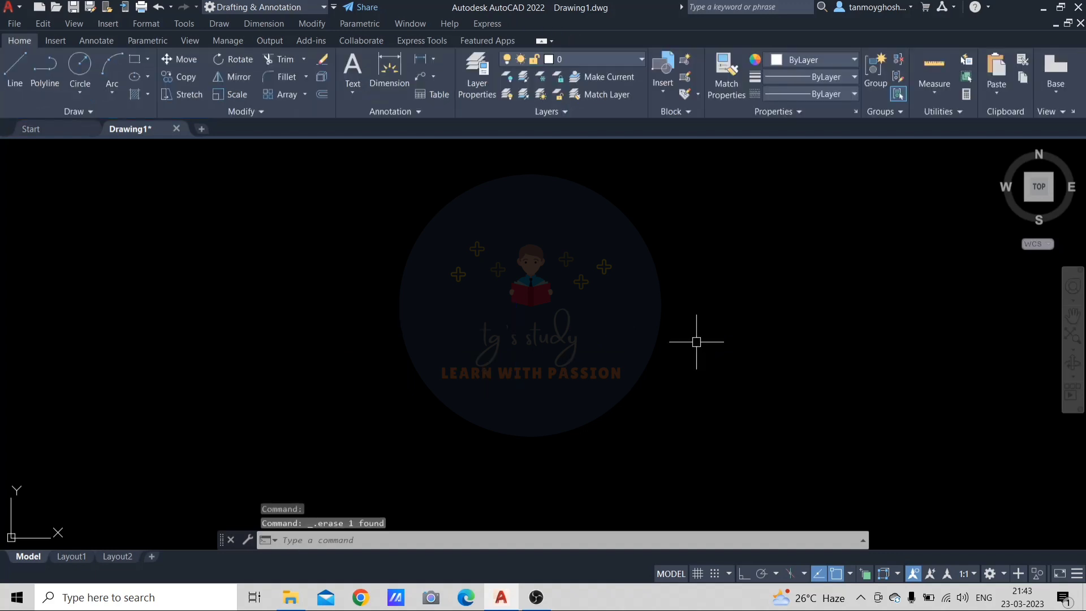
{"action": "key", "text": "ctrl+z"}
{"action": "key", "text": "Escape"}
{"action": "key", "text": "Escape"}
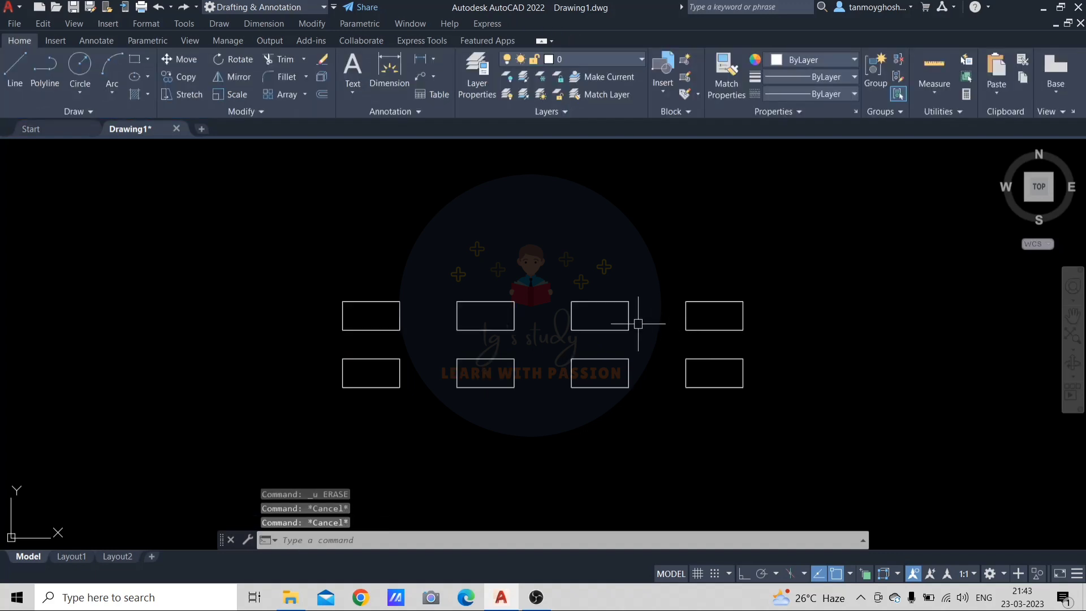
Set the rectangular array's number of levels to 1
{"action": "left_click", "coordinate": [617, 332]}
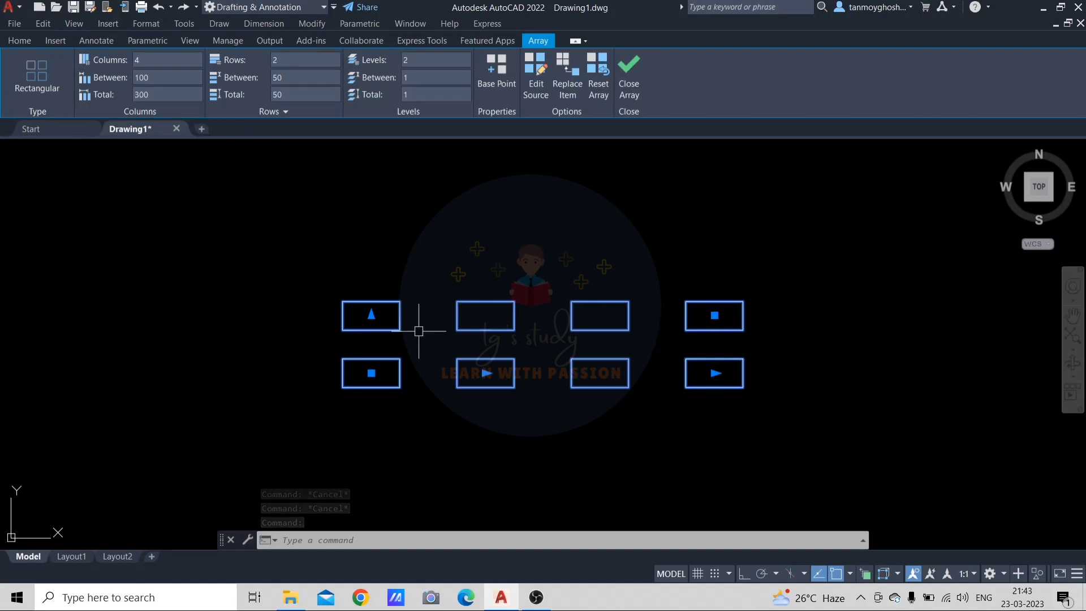
{"action": "scroll", "coordinate": [718, 364], "scroll_direction": "up", "scroll_amount": 2}
{"action": "scroll", "coordinate": [722, 366], "scroll_direction": "down", "scroll_amount": 1}
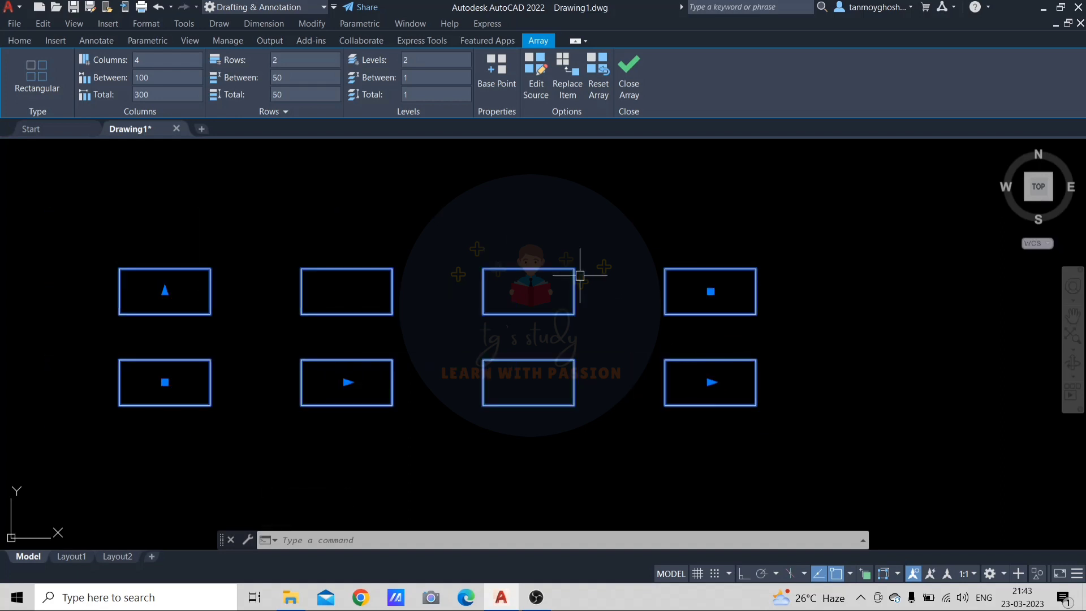
{"action": "left_click", "coordinate": [396, 67]}
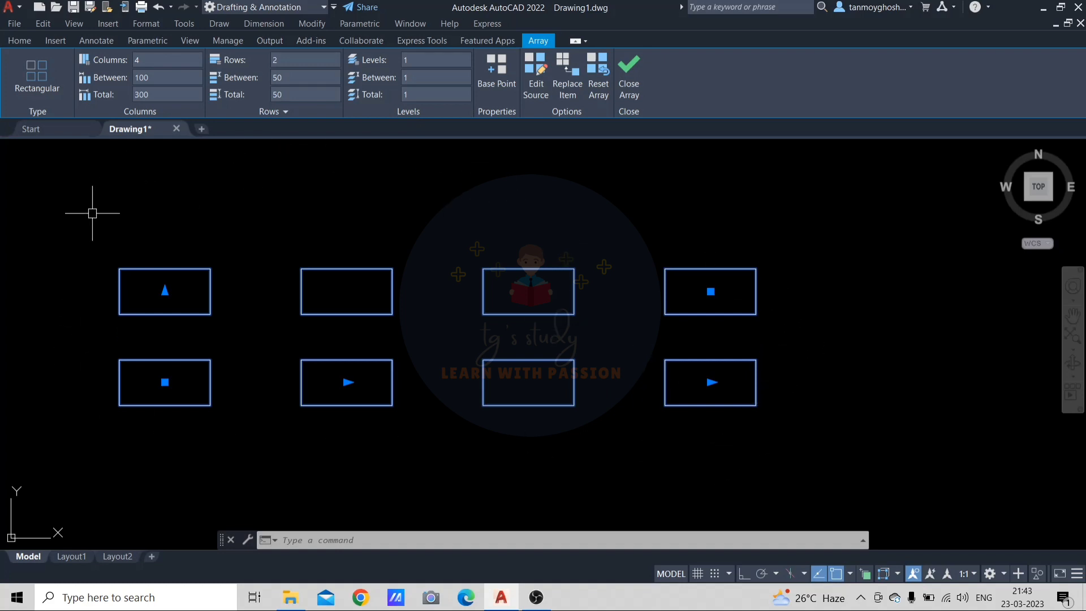
{"action": "key", "text": "Escape"}
{"action": "key", "text": "Escape"}
{"action": "scroll", "coordinate": [642, 323], "scroll_direction": "down", "scroll_amount": 3}
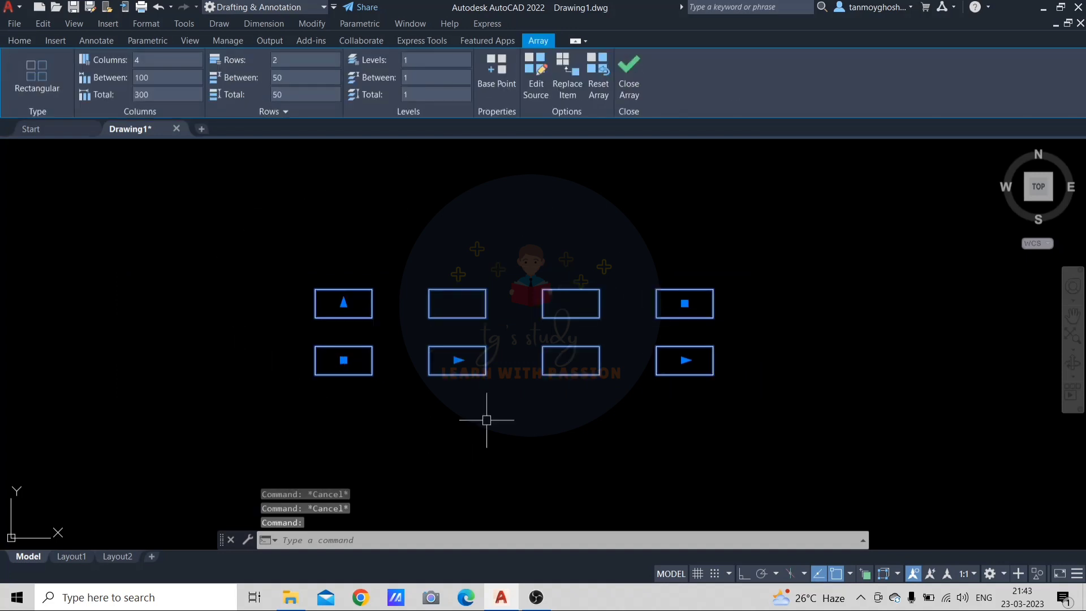
{"action": "key", "text": "Escape"}
Explode the rectangular array into individual rectangles
{"action": "type", "text": "x"}
{"action": "key", "text": "Return"}
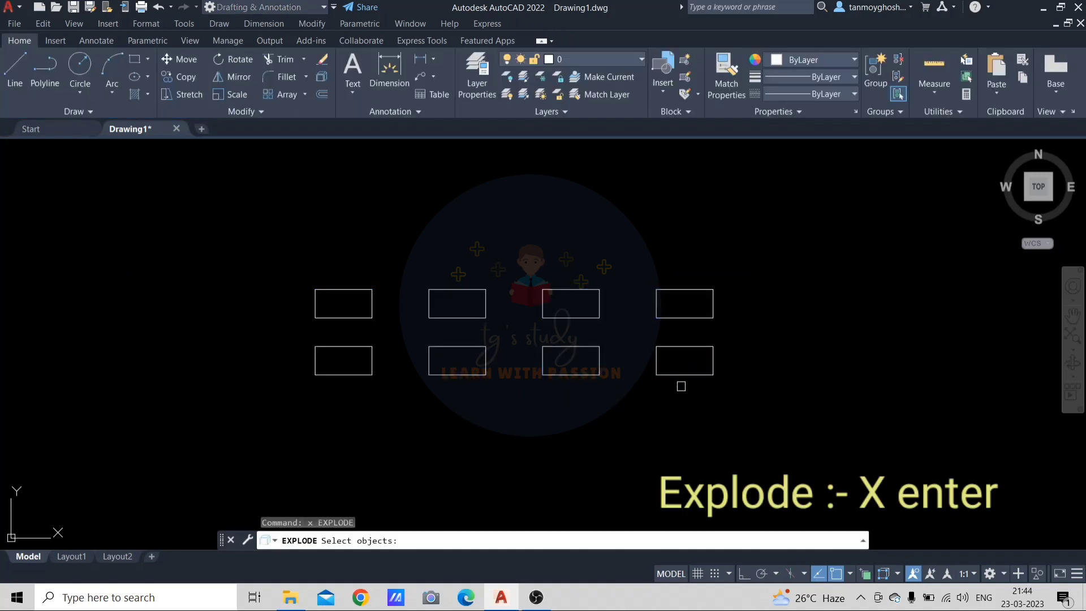
{"action": "left_click", "coordinate": [686, 375]}
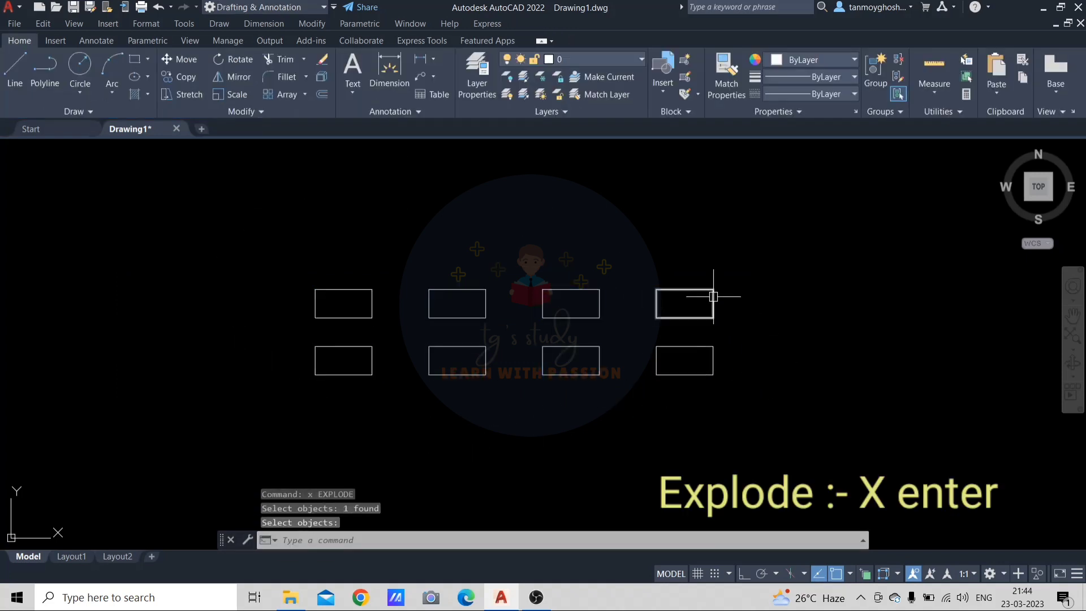
{"action": "key", "text": "Return"}
Delete only the rightmost rectangle in the upper row
{"action": "left_click", "coordinate": [704, 317]}
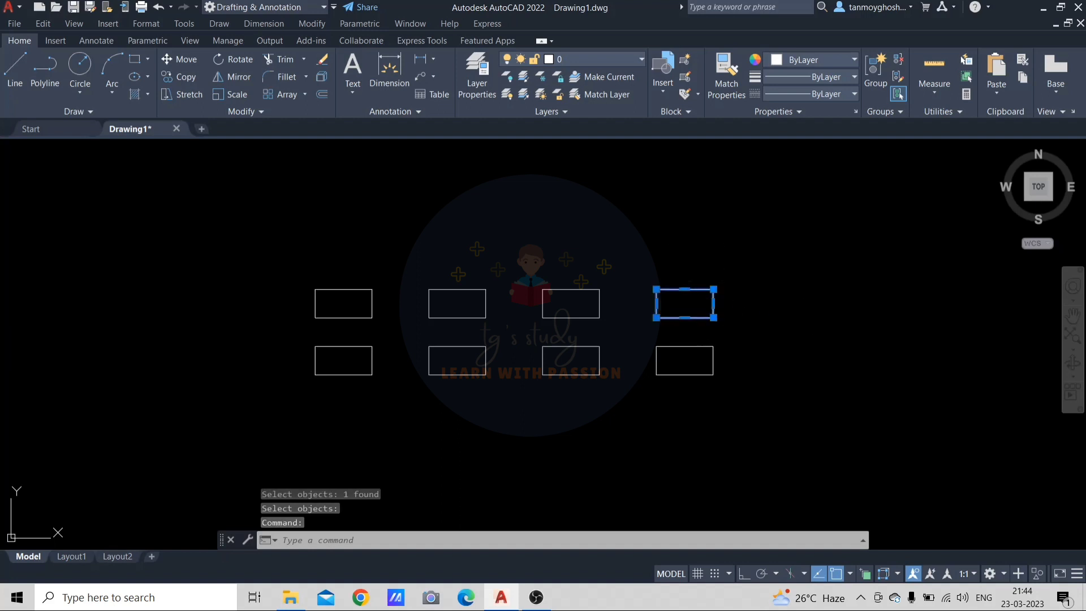
{"action": "key", "text": "Delete"}
{"action": "scroll", "coordinate": [612, 346], "scroll_direction": "up", "scroll_amount": 2}
{"action": "scroll", "coordinate": [639, 326], "scroll_direction": "down", "scroll_amount": 2}
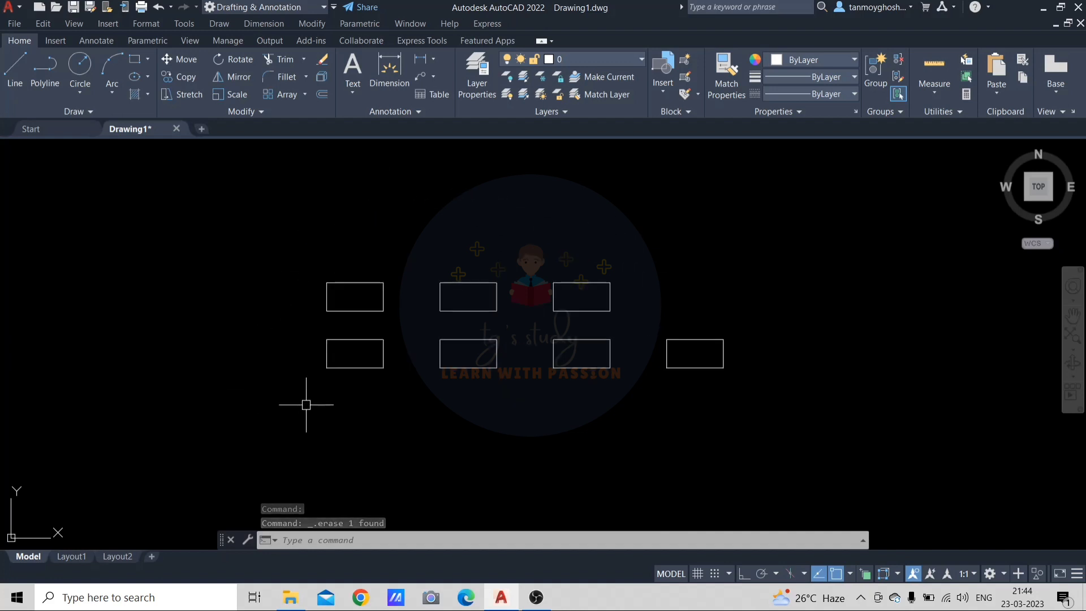
Delete all the remaining rectangles to empty the drawing
{"action": "scroll", "coordinate": [475, 424], "scroll_direction": "down", "scroll_amount": 2}
{"action": "left_click", "coordinate": [771, 236]}
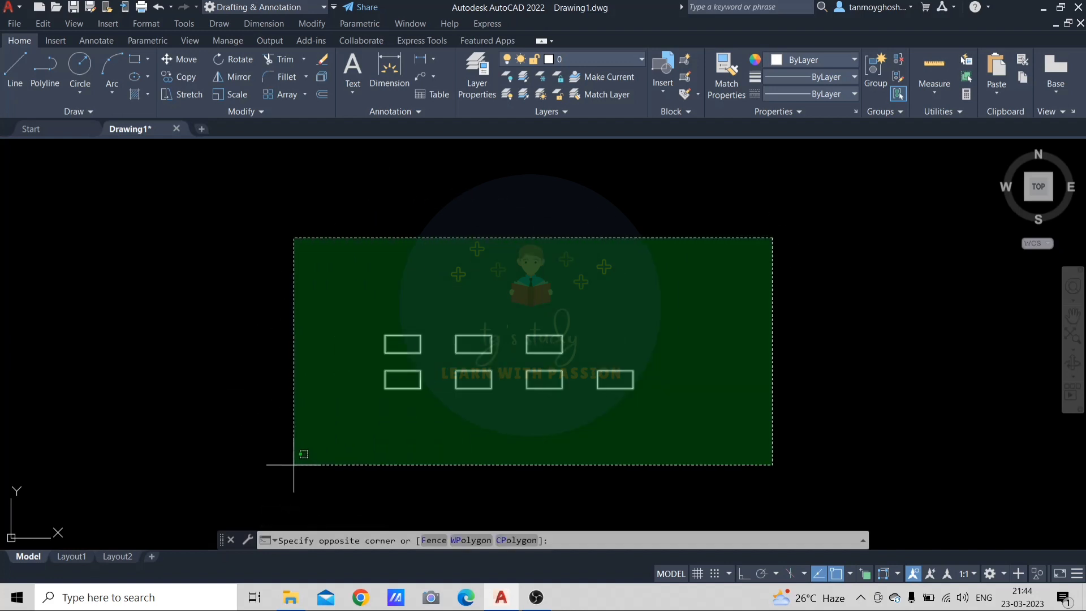
{"action": "left_click", "coordinate": [292, 464]}
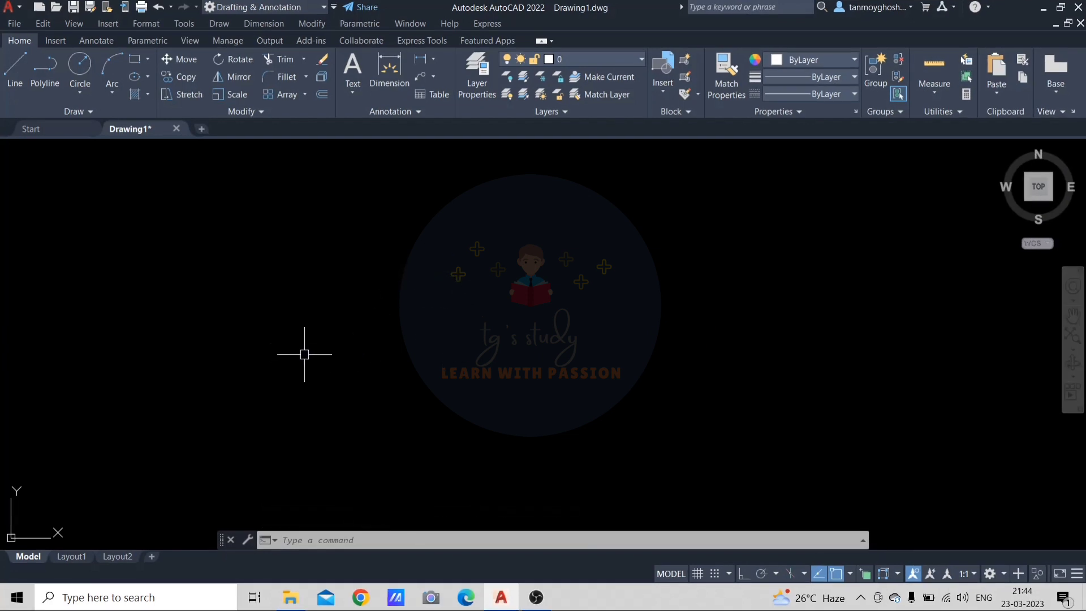
{"action": "key", "text": "Escape"}
{"action": "key", "text": "Escape"}
{"action": "key", "text": "Escape"}
Draw an open zigzag polyline of four segments with two peaks across the empty drawing area
{"action": "type", "text": "PL"}
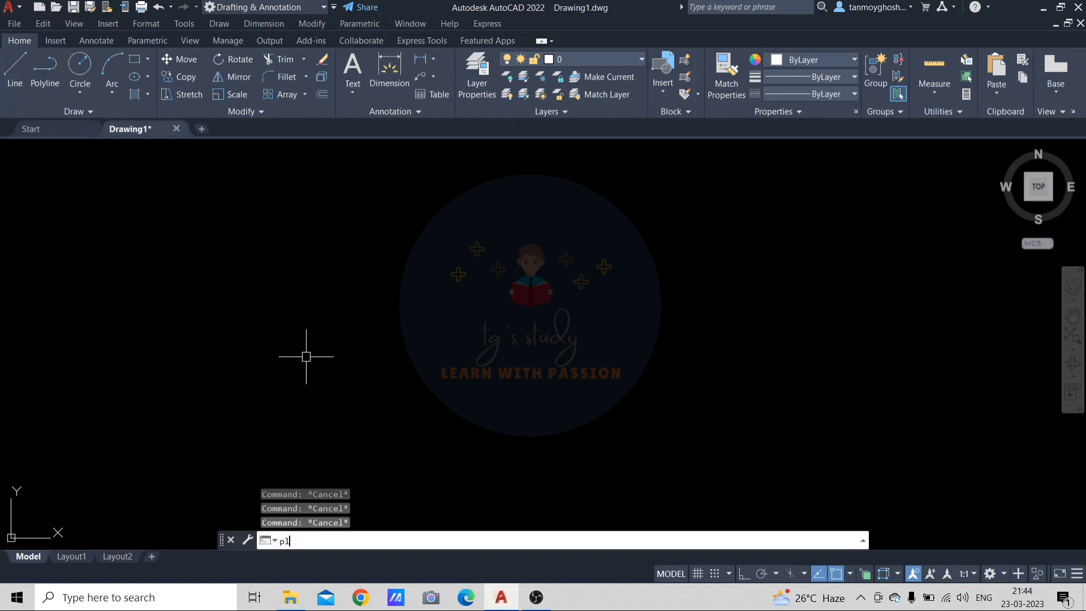
{"action": "key", "text": "Return"}
{"action": "left_click", "coordinate": [206, 413]}
{"action": "left_click", "coordinate": [413, 234]}
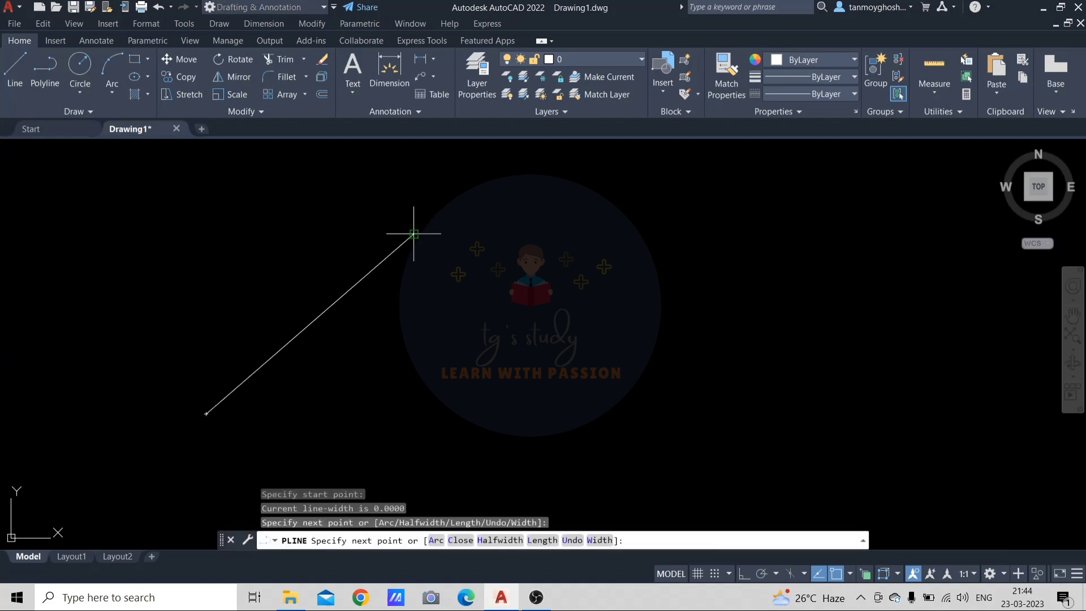
{"action": "left_click", "coordinate": [552, 418]}
{"action": "left_click", "coordinate": [774, 226]}
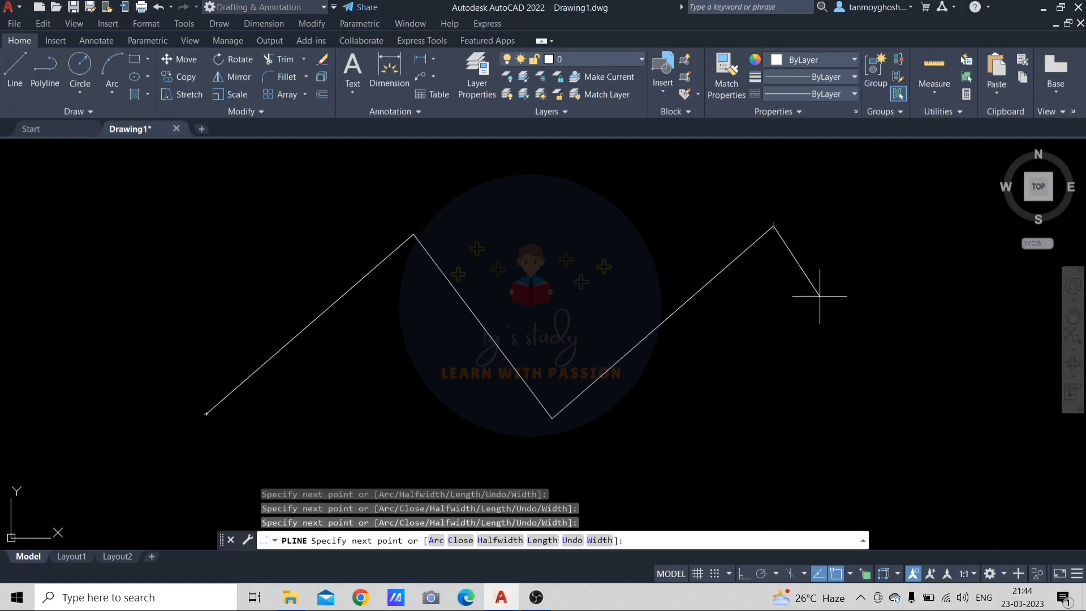
{"action": "left_click", "coordinate": [952, 410]}
{"action": "key", "text": "Return"}
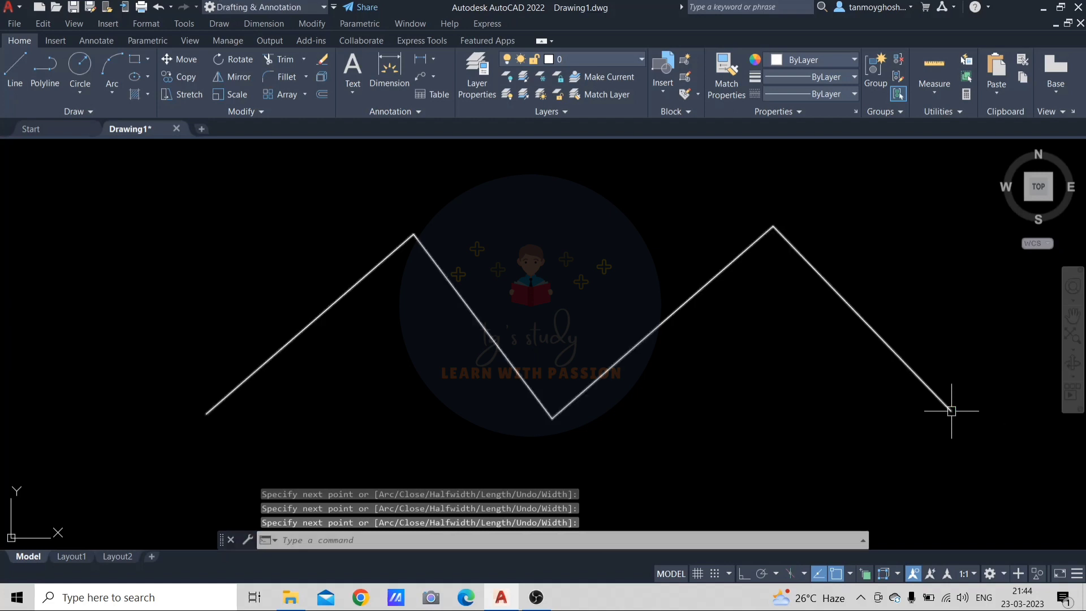
{"action": "scroll", "coordinate": [324, 347], "scroll_direction": "down", "scroll_amount": 3}
{"action": "middle_click_drag", "start_coordinate": [325, 347], "coordinate": [314, 345]}
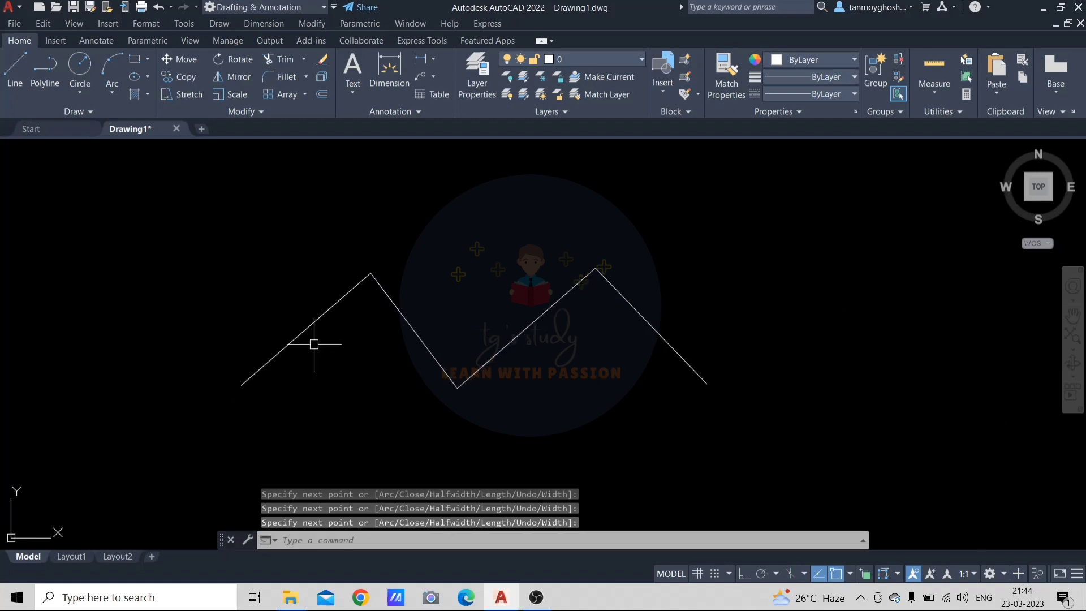
Draw a small rectangle below the polyline's left end, with its upper-left corner on that endpoint
{"action": "scroll", "coordinate": [226, 390], "scroll_direction": "up", "scroll_amount": 2}
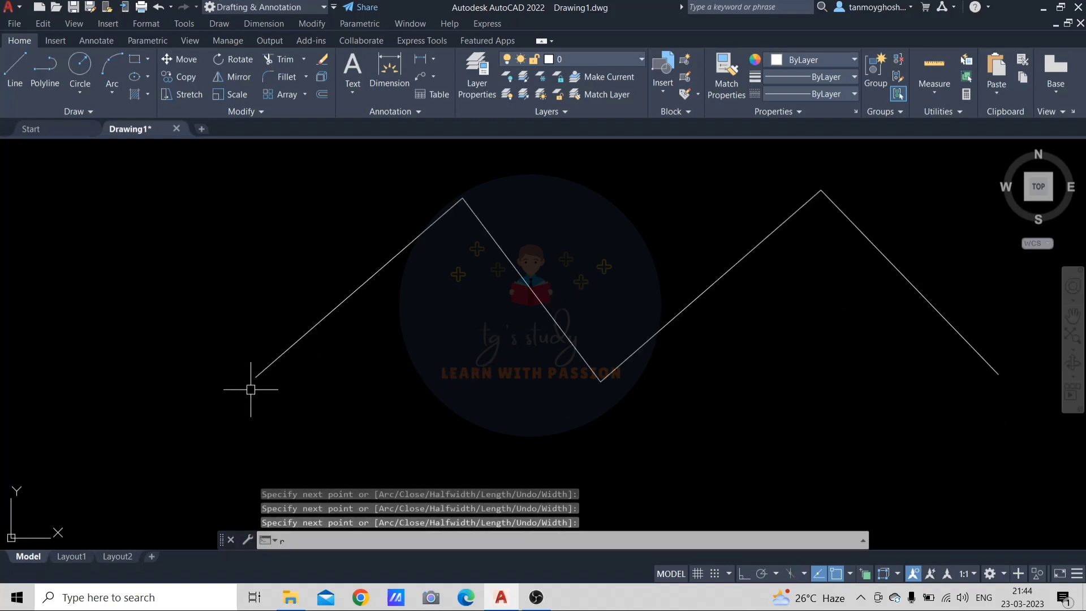
{"action": "type", "text": "rec"}
{"action": "key", "text": "Return"}
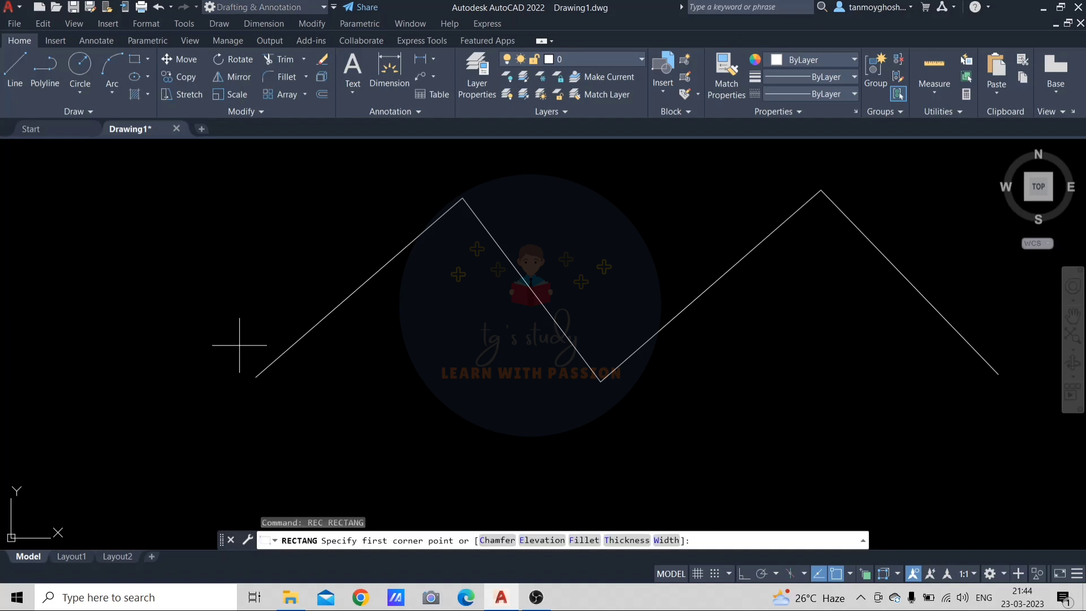
{"action": "left_click", "coordinate": [256, 377]}
{"action": "left_click", "coordinate": [292, 401]}
{"action": "scroll", "coordinate": [322, 367], "scroll_direction": "down", "scroll_amount": 1}
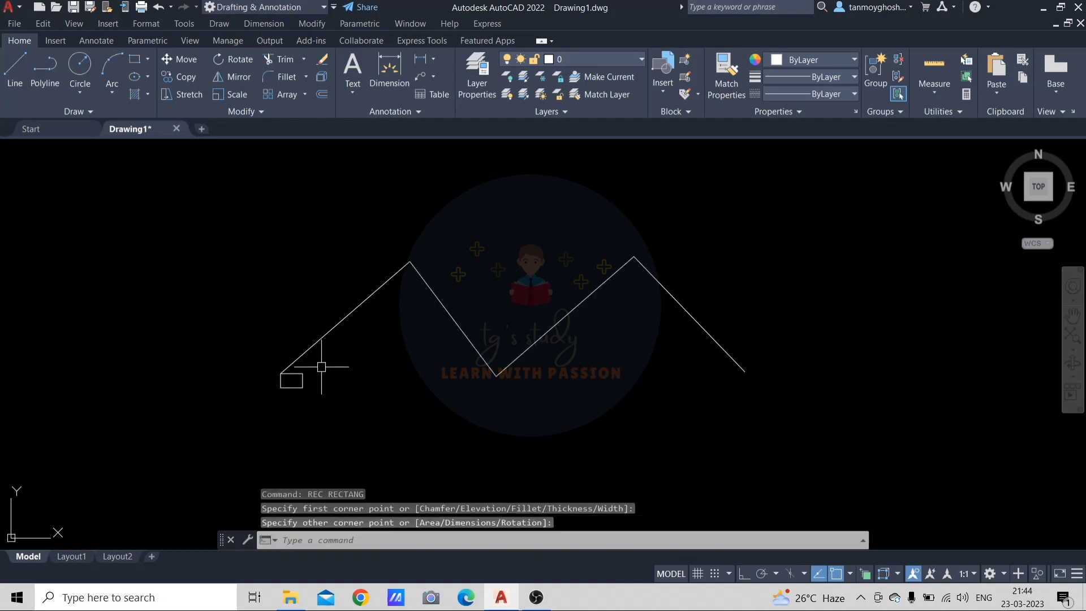
{"action": "mouse_move", "coordinate": [321, 366]}
{"action": "middle_mouse_down"}
{"action": "mouse_move", "coordinate": [330, 351]}
{"action": "mouse_move", "coordinate": [282, 384]}
{"action": "middle_mouse_up"}
{"action": "key", "text": "Escape"}
{"action": "key", "text": "Escape"}
{"action": "key", "text": "Escape"}
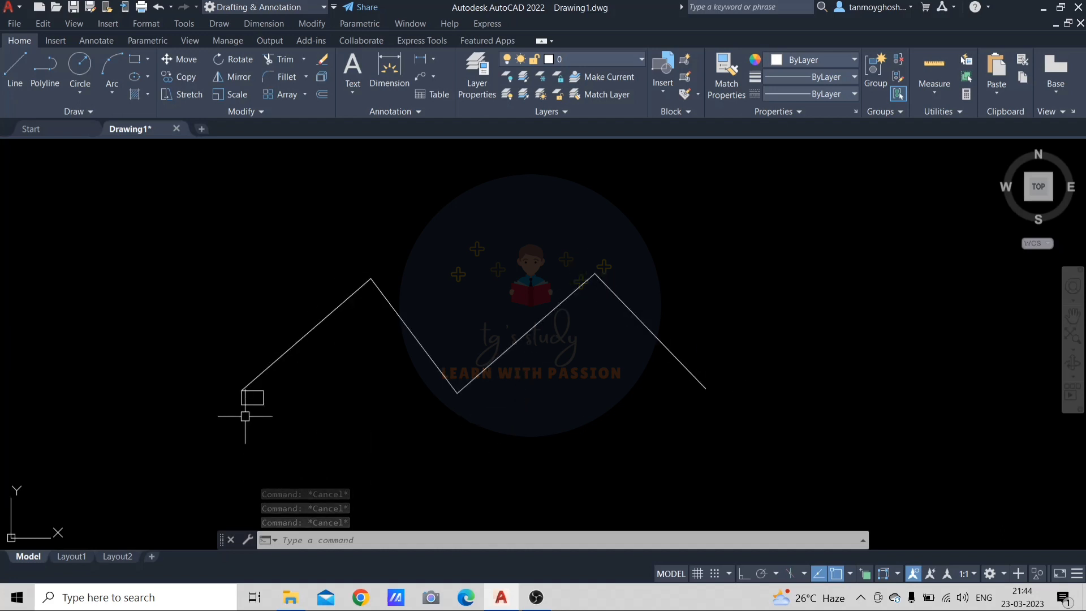
Move the small rectangle so its lower-right corner sits on the polyline's left endpoint
{"action": "scroll", "coordinate": [246, 414], "scroll_direction": "up", "scroll_amount": 4}
{"action": "left_click", "coordinate": [270, 388]}
{"action": "type", "text": "m"}
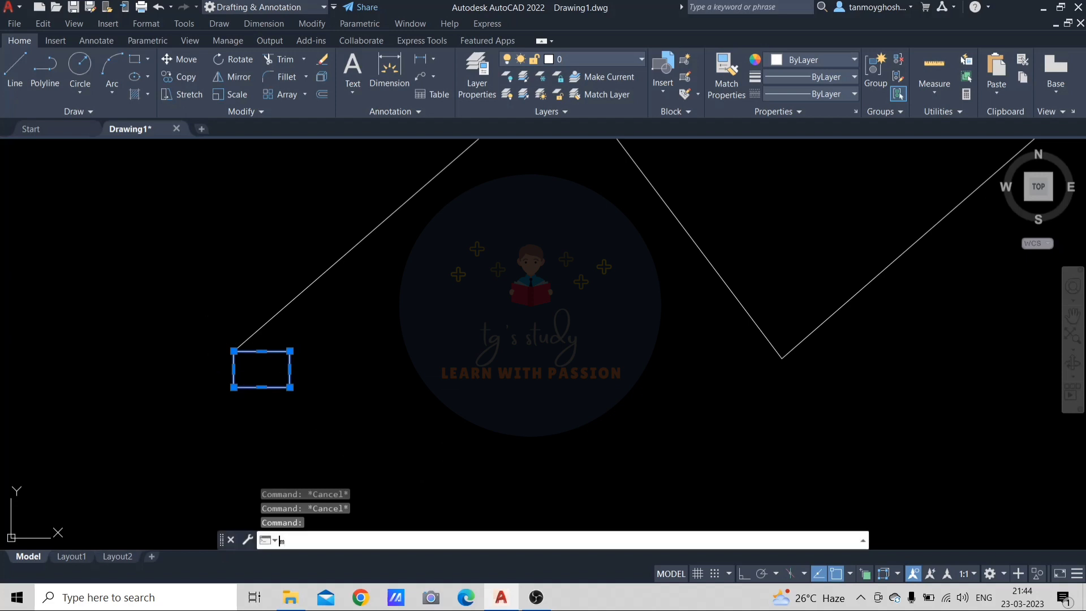
{"action": "key", "text": "Return"}
{"action": "left_click", "coordinate": [289, 387]}
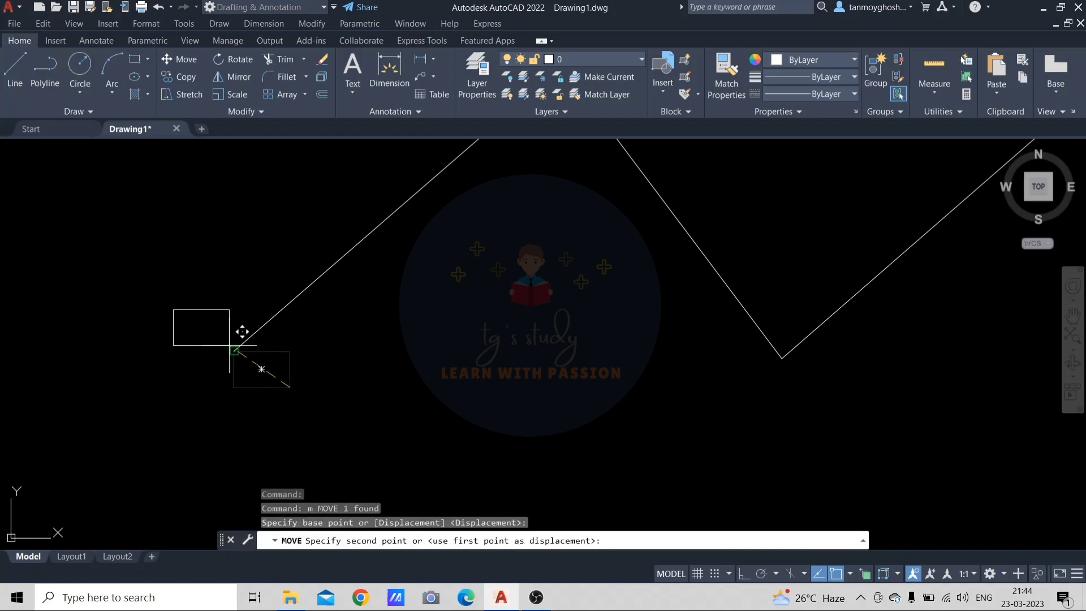
{"action": "left_click", "coordinate": [233, 352]}
{"action": "scroll", "coordinate": [316, 351], "scroll_direction": "down", "scroll_amount": 2}
{"action": "middle_click_drag", "start_coordinate": [370, 345], "coordinate": [342, 380]}
{"action": "key", "text": "Escape"}
{"action": "key", "text": "Escape"}
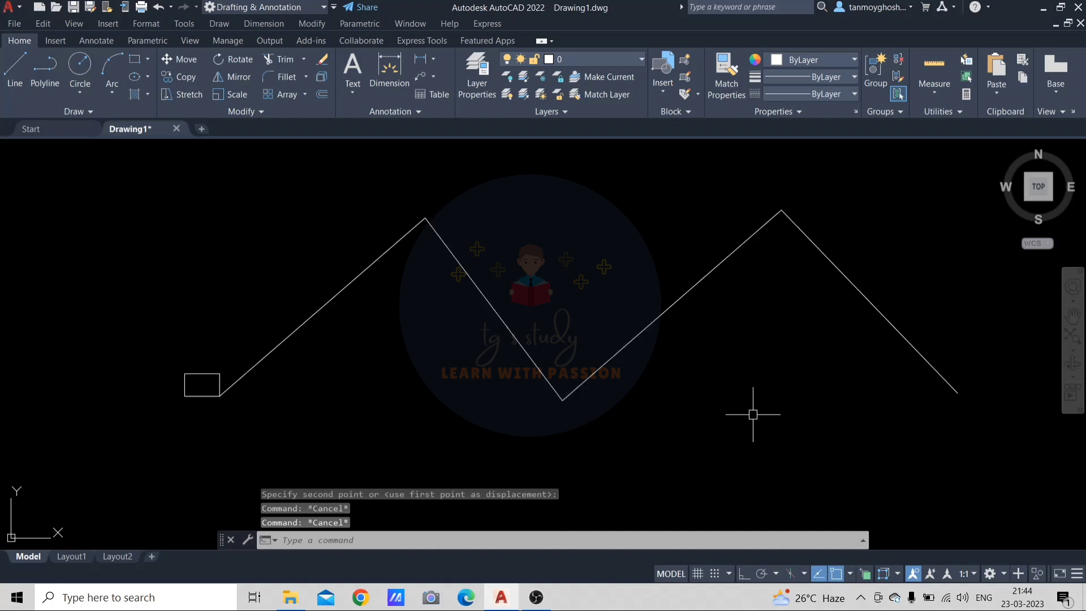
Start a path array of the small rectangle along the zigzag polyline
{"action": "middle_click_drag", "start_coordinate": [765, 388], "coordinate": [741, 396]}
{"action": "key", "text": "Escape"}
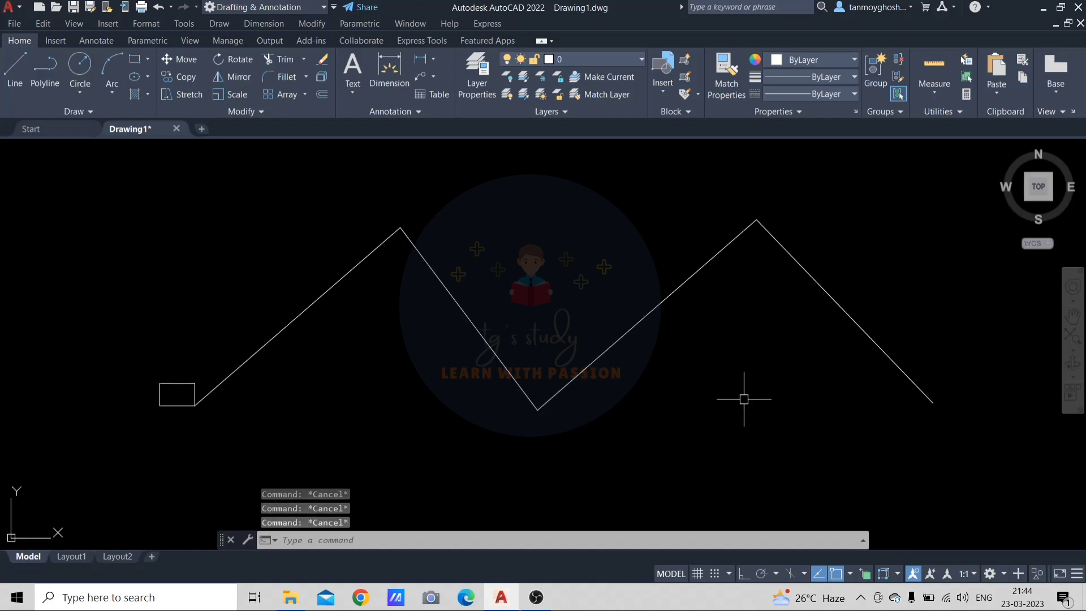
{"action": "type", "text": "ar"}
{"action": "key", "text": "Return"}
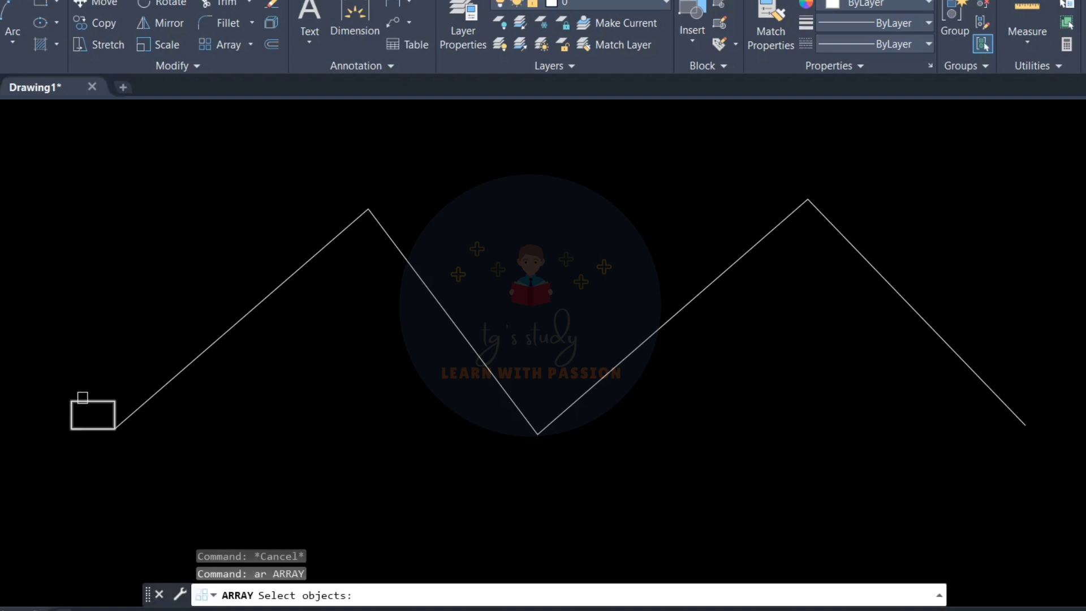
{"action": "left_click", "coordinate": [83, 398]}
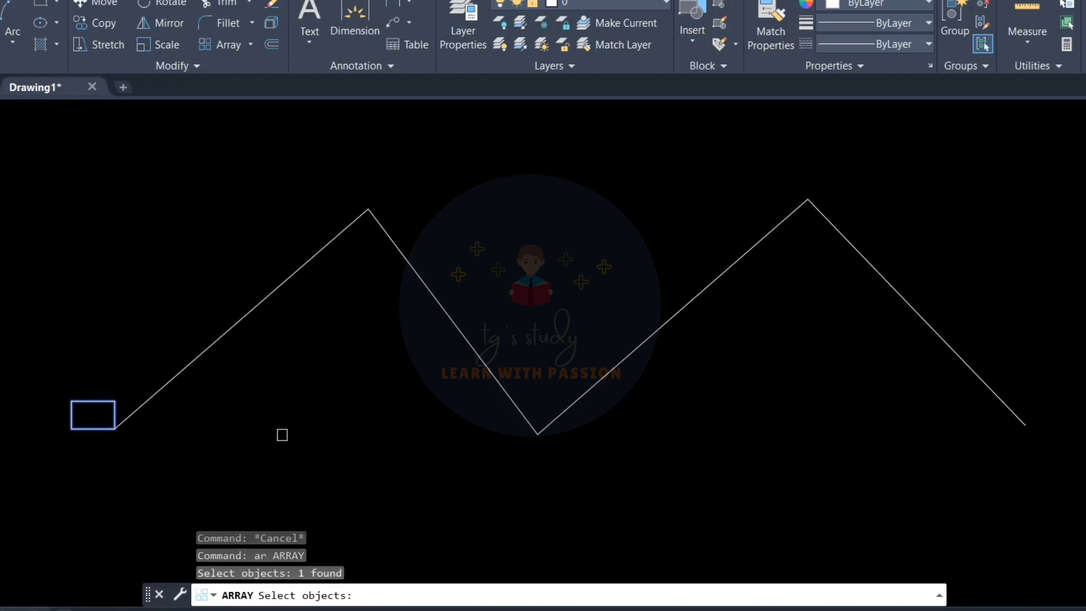
{"action": "key", "text": "Return"}
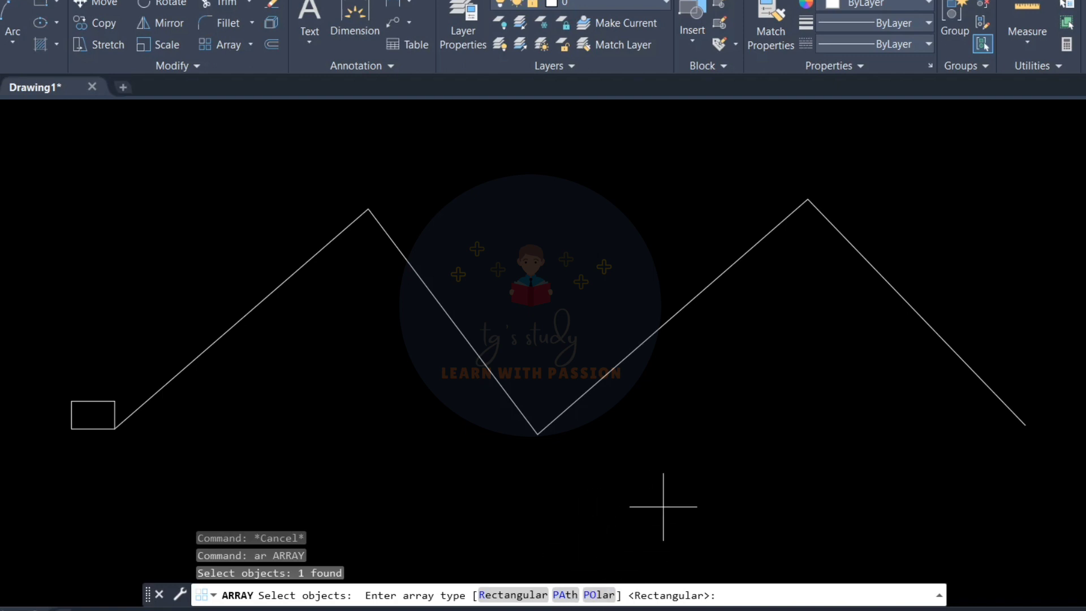
{"action": "key", "text": "Return"}
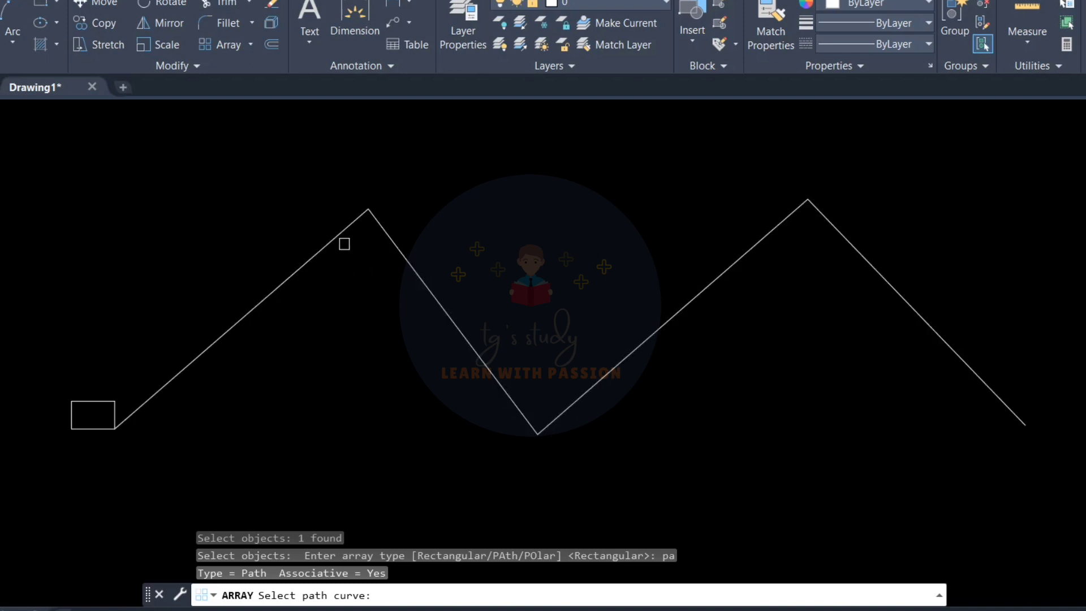
{"action": "left_click", "coordinate": [290, 278]}
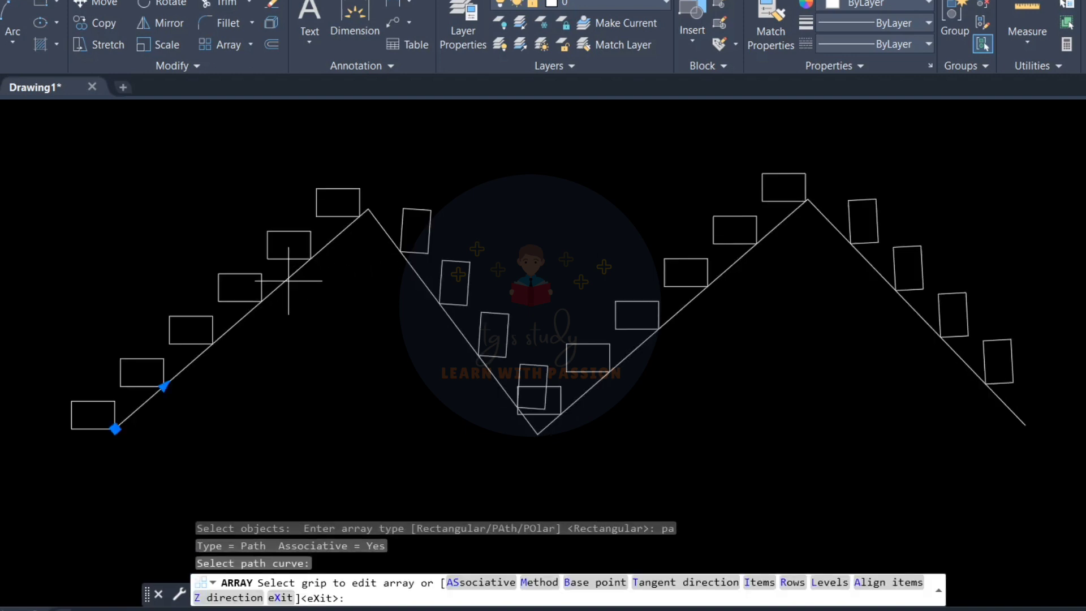
Set the path array's spacing between items to 100 and switch its distribution method from Measure to Divide
{"action": "scroll", "coordinate": [320, 373], "scroll_direction": "down", "scroll_amount": 2}
{"action": "middle_click_drag", "start_coordinate": [324, 376], "coordinate": [276, 396]}
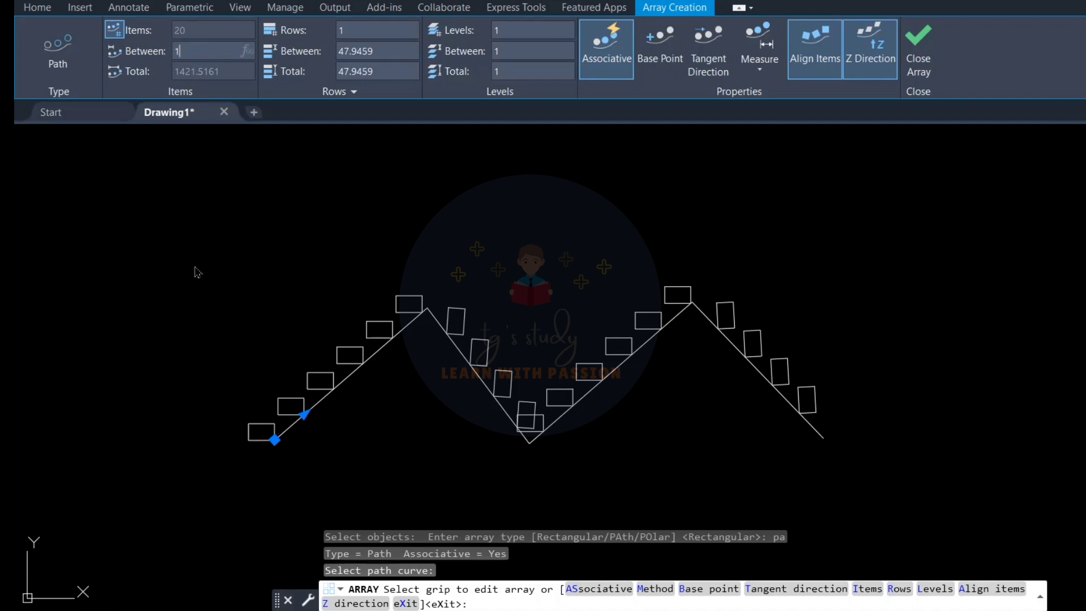
{"action": "key", "text": "Return"}
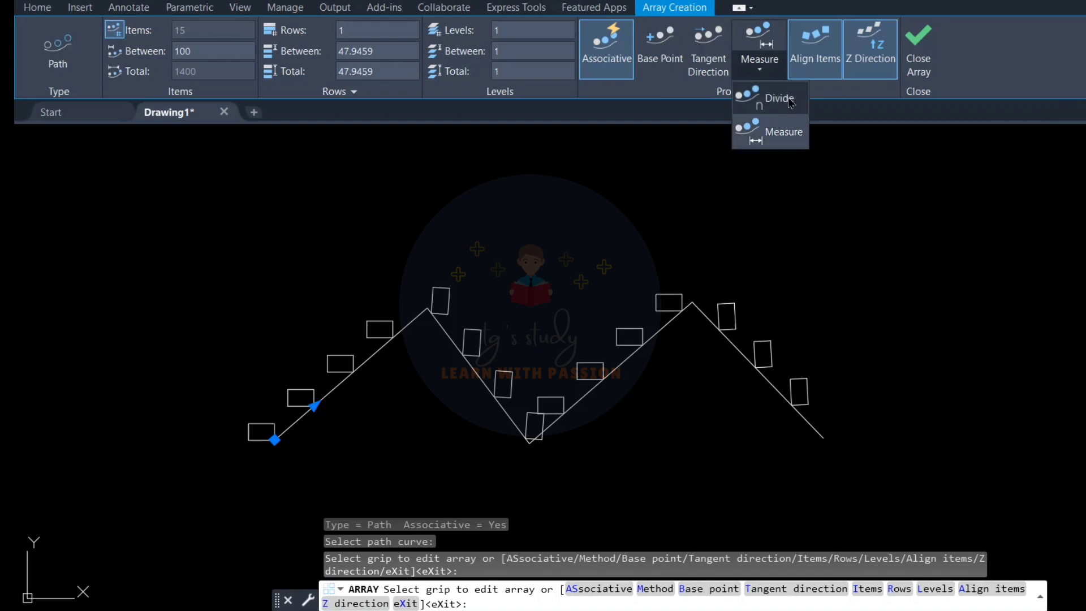
{"action": "left_click", "coordinate": [790, 103]}
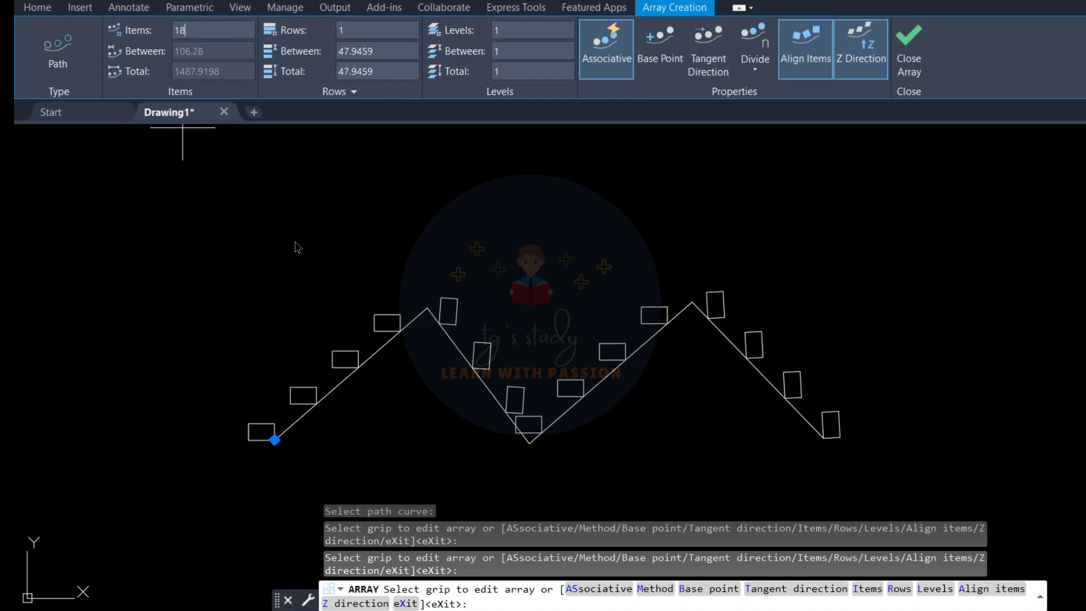
Set the path array to 18 items and 2 rows, and finish the array
{"action": "key", "text": "Return"}
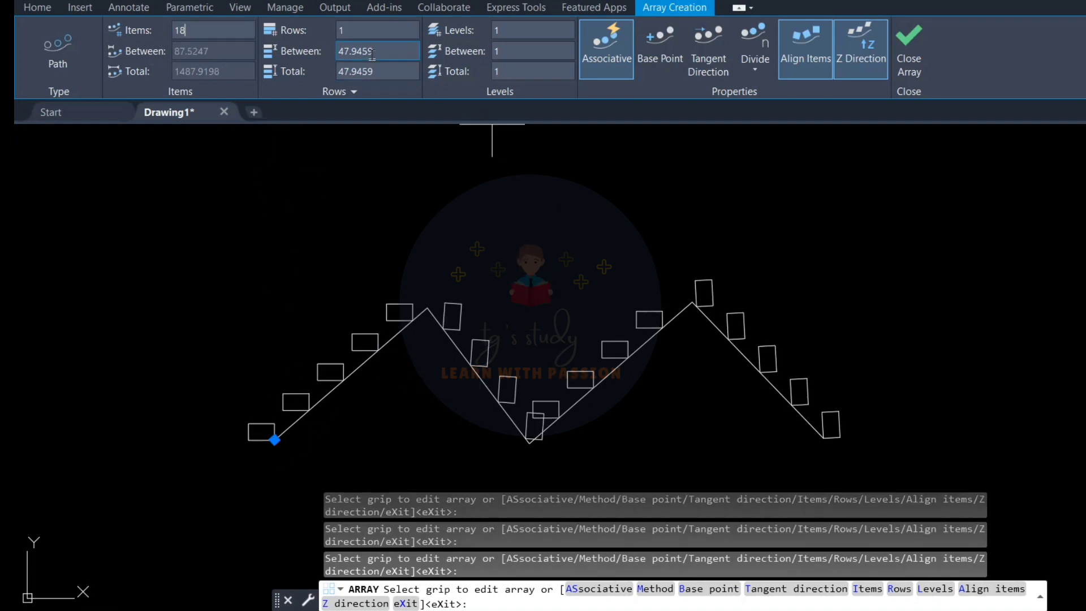
{"action": "left_click", "coordinate": [361, 28]}
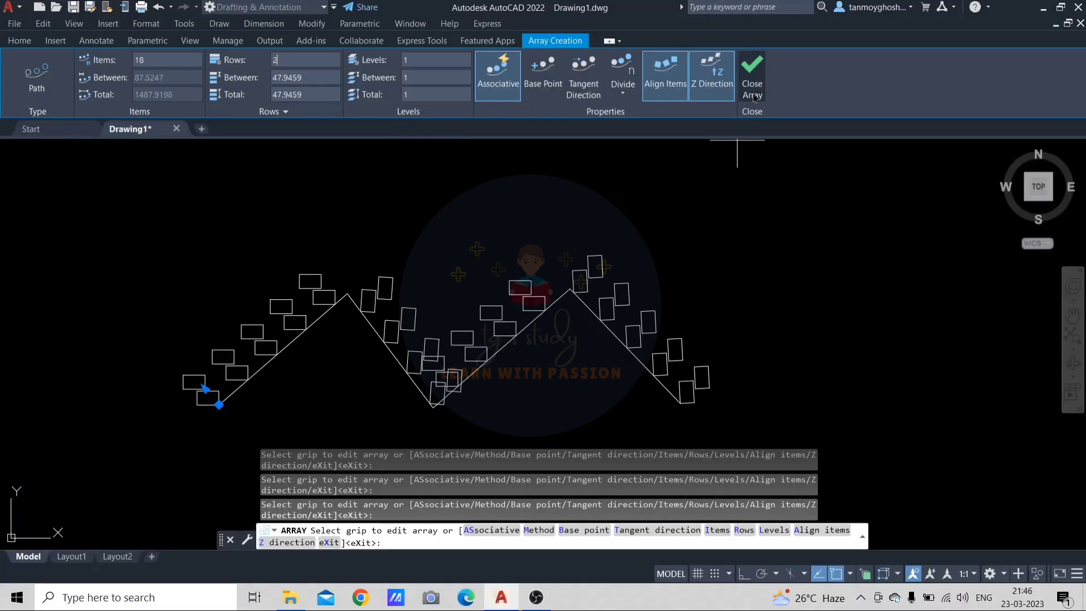
{"action": "left_click", "coordinate": [753, 91]}
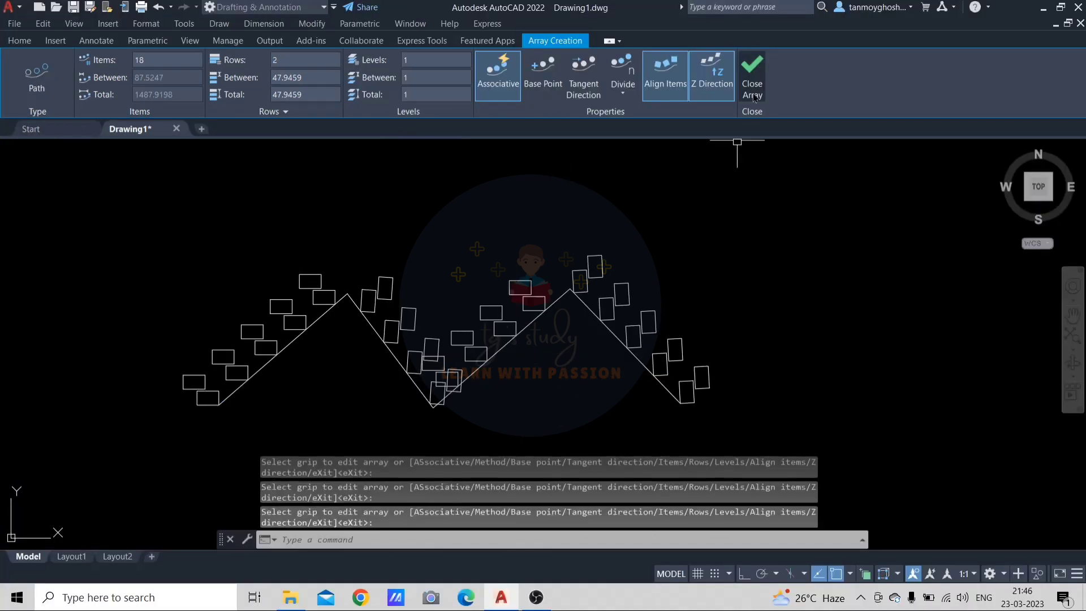
Select the leftmost outer rectangle of the path array to check whether it can be picked on its own
{"action": "scroll", "coordinate": [195, 389], "scroll_direction": "up", "scroll_amount": 2}
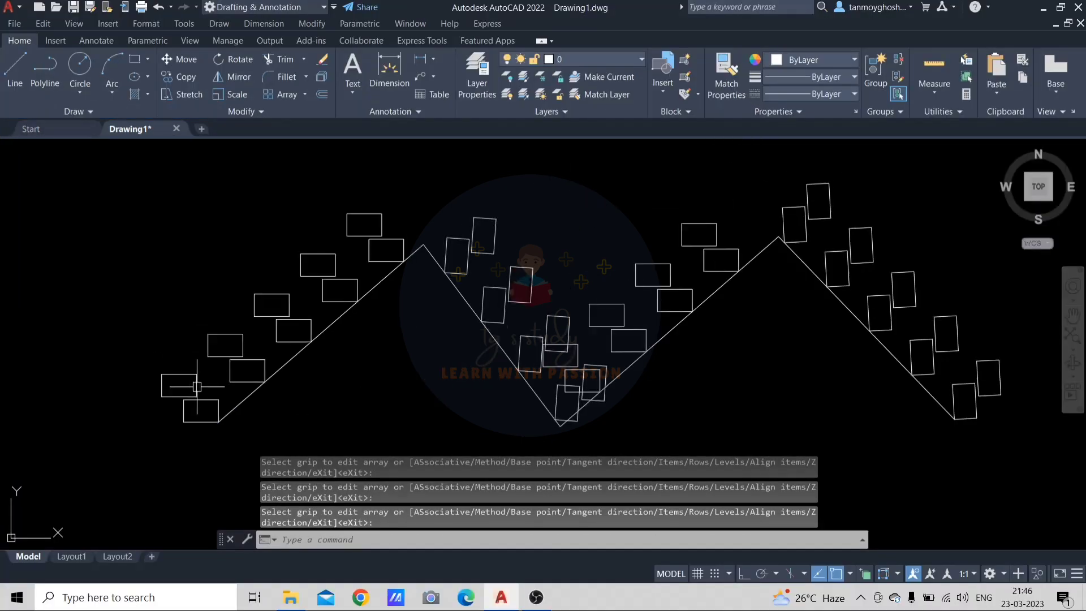
{"action": "left_click", "coordinate": [195, 388]}
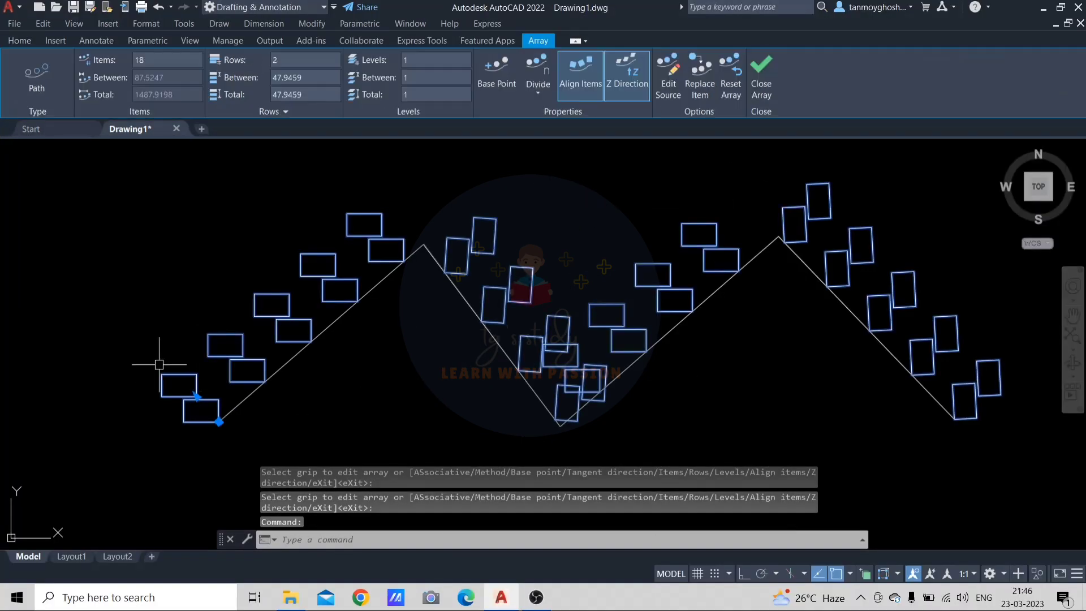
{"action": "key", "text": "Escape"}
{"action": "left_click", "coordinate": [197, 379]}
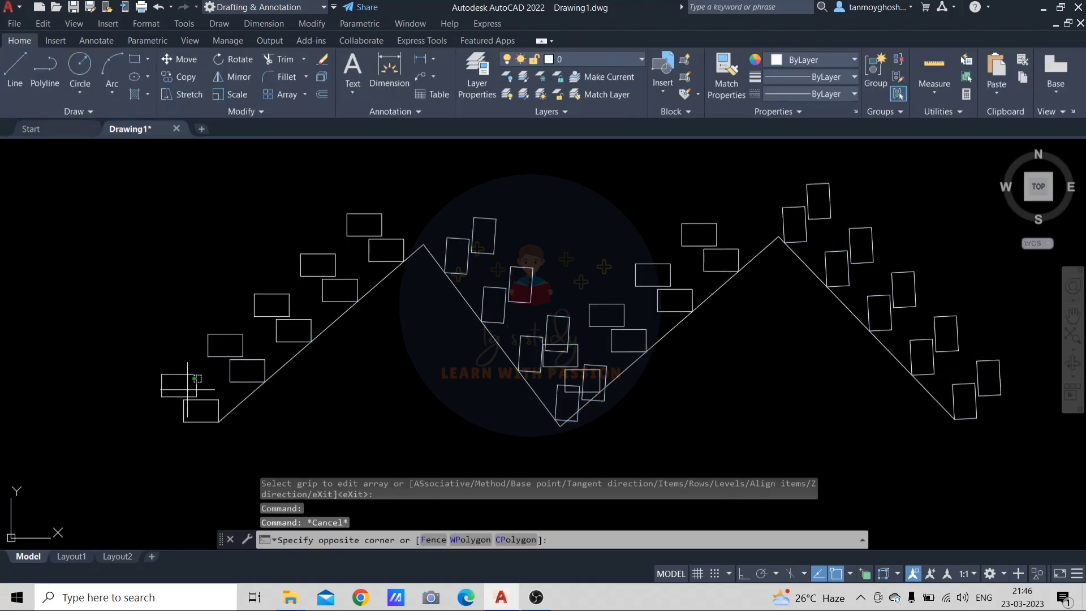
{"action": "left_click", "coordinate": [193, 385]}
{"action": "left_click", "coordinate": [198, 371]}
{"action": "scroll", "coordinate": [415, 248], "scroll_direction": "down", "scroll_amount": 2}
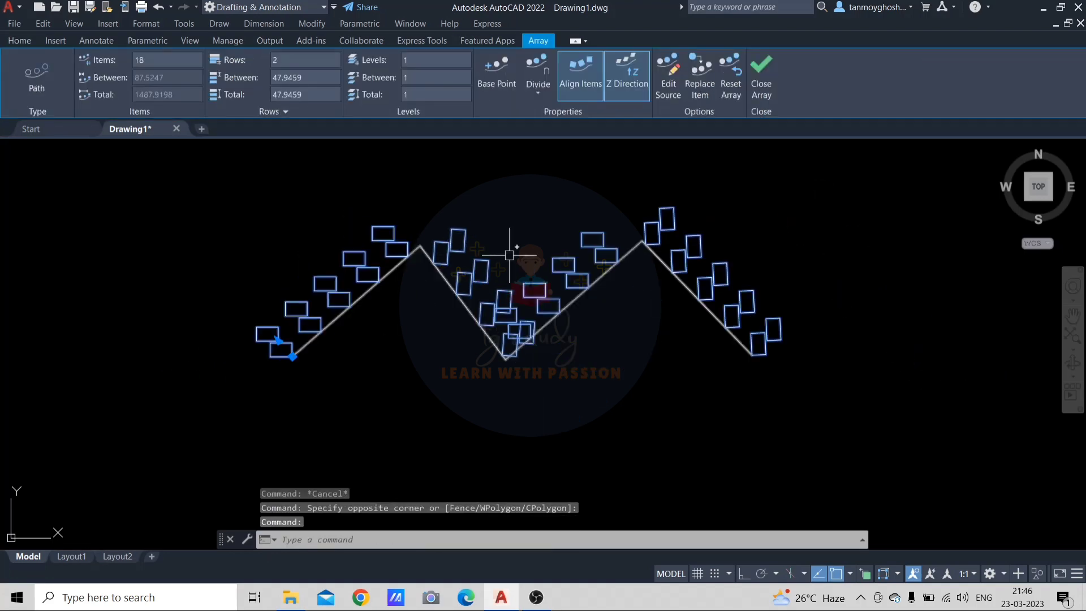
{"action": "scroll", "coordinate": [509, 260], "scroll_direction": "up", "scroll_amount": 2}
{"action": "scroll", "coordinate": [509, 266], "scroll_direction": "down", "scroll_amount": 2}
{"action": "middle_click_drag", "start_coordinate": [514, 274], "coordinate": [510, 294]}
{"action": "key", "text": "Escape"}
Explode the path array of rectangles into individual objects
{"action": "type", "text": "x"}
{"action": "key", "text": "Return"}
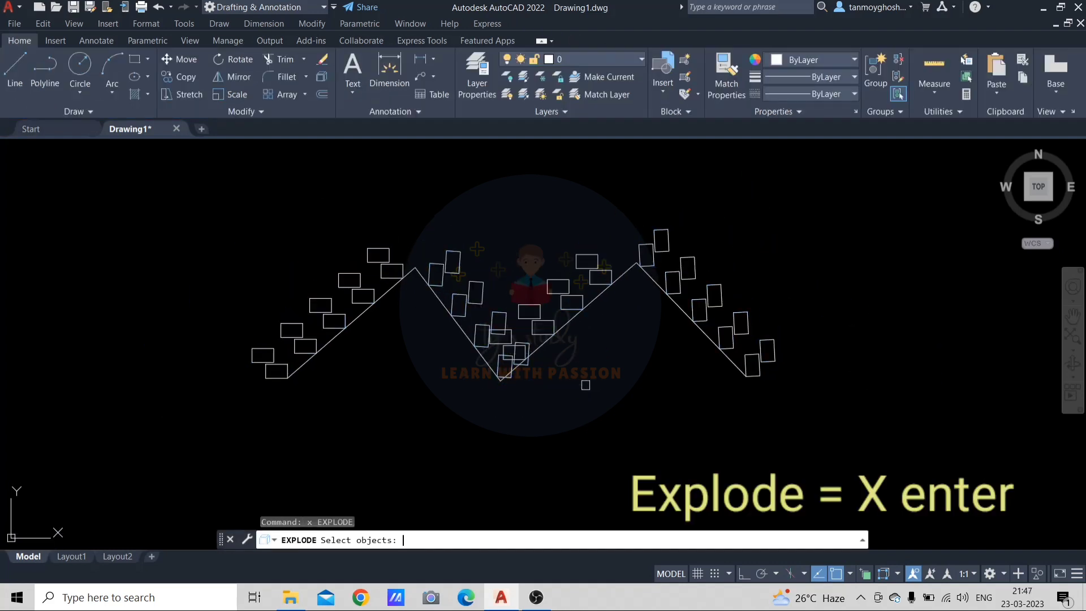
{"action": "left_click", "coordinate": [256, 347]}
{"action": "key", "text": "Return"}
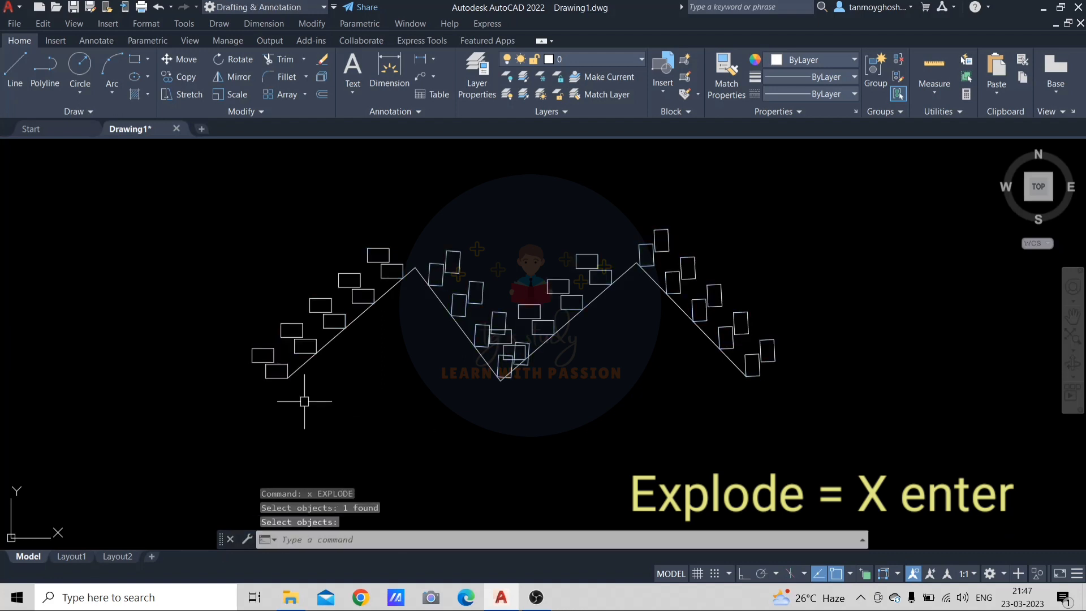
Delete two outer-row rectangles: the one at the left end and the first one past the left peak
{"action": "scroll", "coordinate": [277, 367], "scroll_direction": "up", "scroll_amount": 2}
{"action": "left_click", "coordinate": [254, 337]}
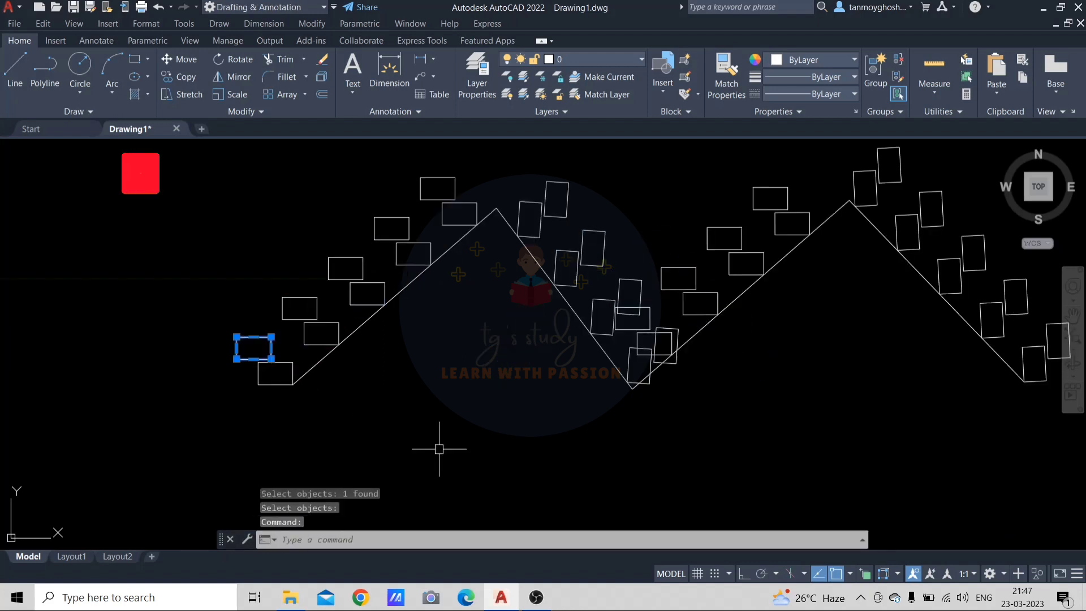
{"action": "key", "text": "Delete"}
{"action": "left_click", "coordinate": [568, 189]}
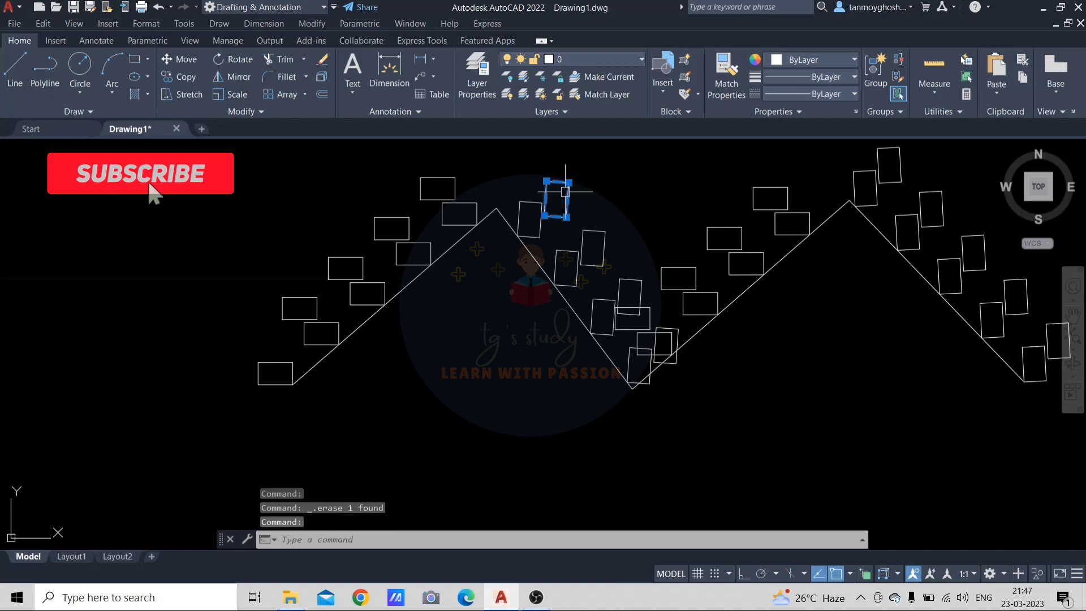
{"action": "key", "text": "Delete"}
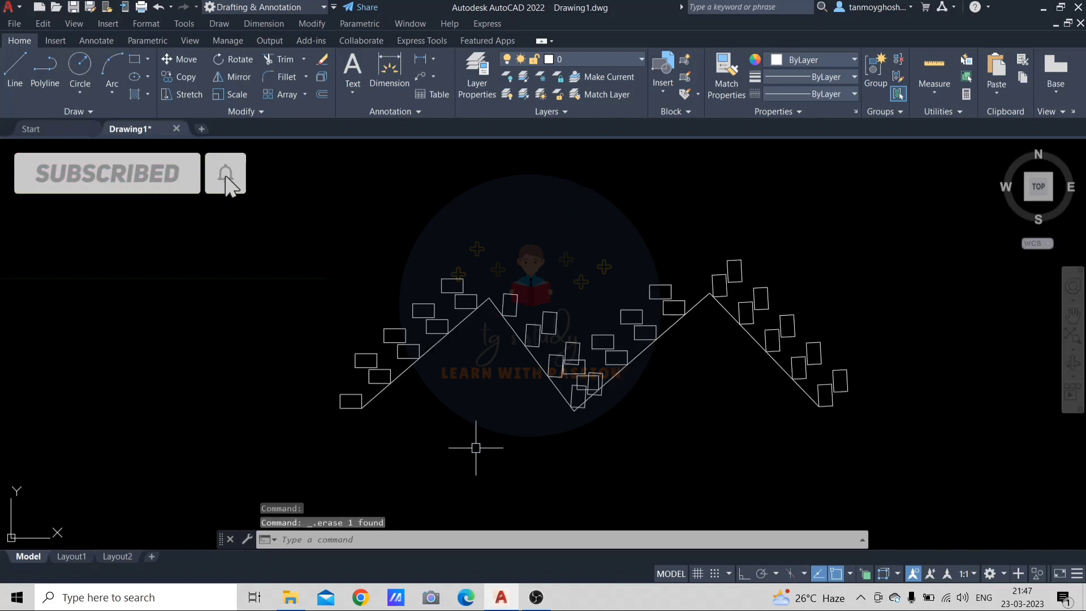
Erase the zigzag polyline together with all the remaining rectangles
{"action": "scroll", "coordinate": [565, 401], "scroll_direction": "down", "scroll_amount": 2}
{"action": "left_click", "coordinate": [829, 206]}
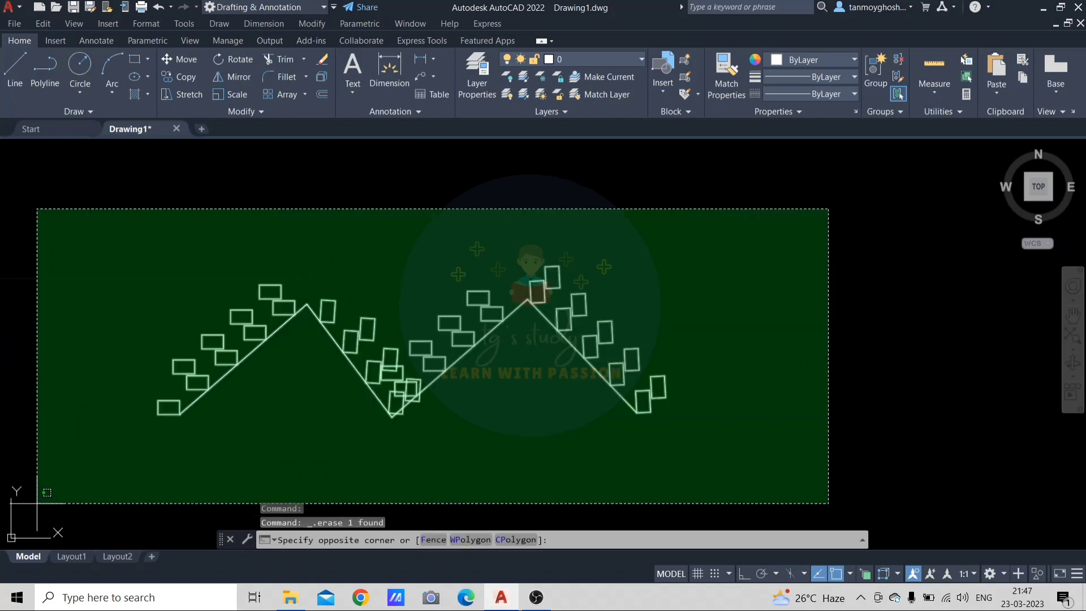
{"action": "left_click", "coordinate": [49, 468]}
{"action": "key", "text": "Delete"}
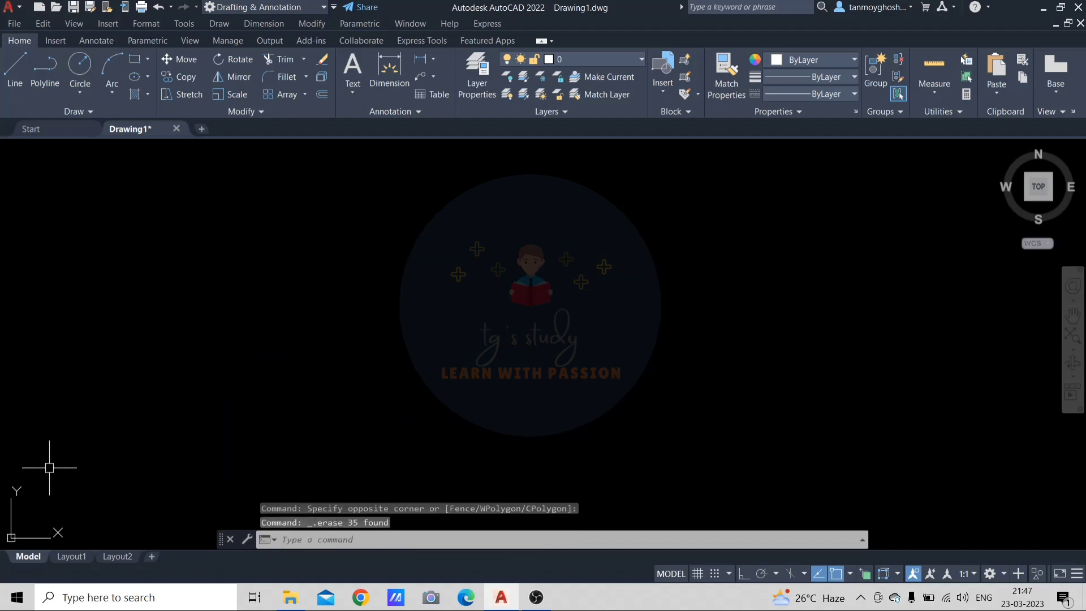
Draw a wave-shaped spline through five fit points, with two peaks and a valley between them
{"action": "type", "text": "spl"}
{"action": "key", "text": "Return"}
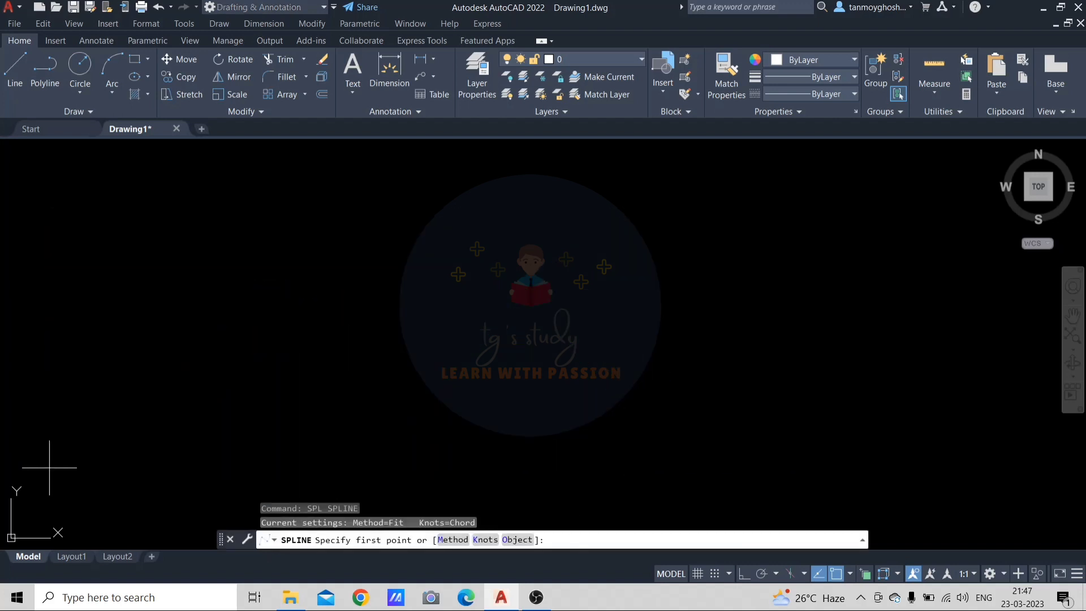
{"action": "left_click", "coordinate": [129, 408]}
{"action": "left_click", "coordinate": [295, 207]}
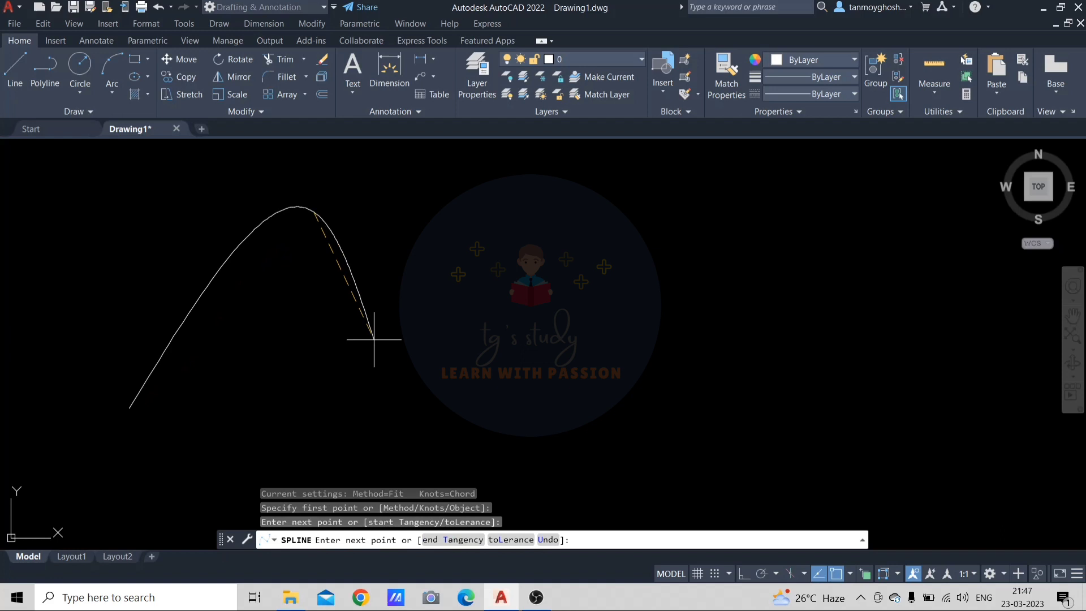
{"action": "left_click", "coordinate": [499, 448]}
{"action": "left_click", "coordinate": [737, 236]}
{"action": "left_click", "coordinate": [901, 438]}
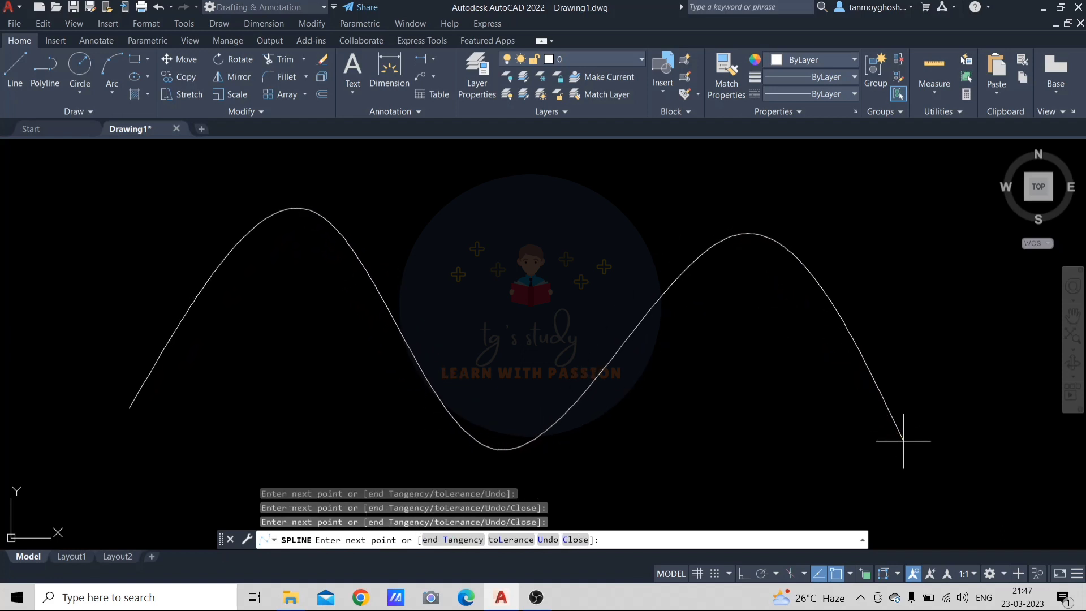
{"action": "key", "text": "Return"}
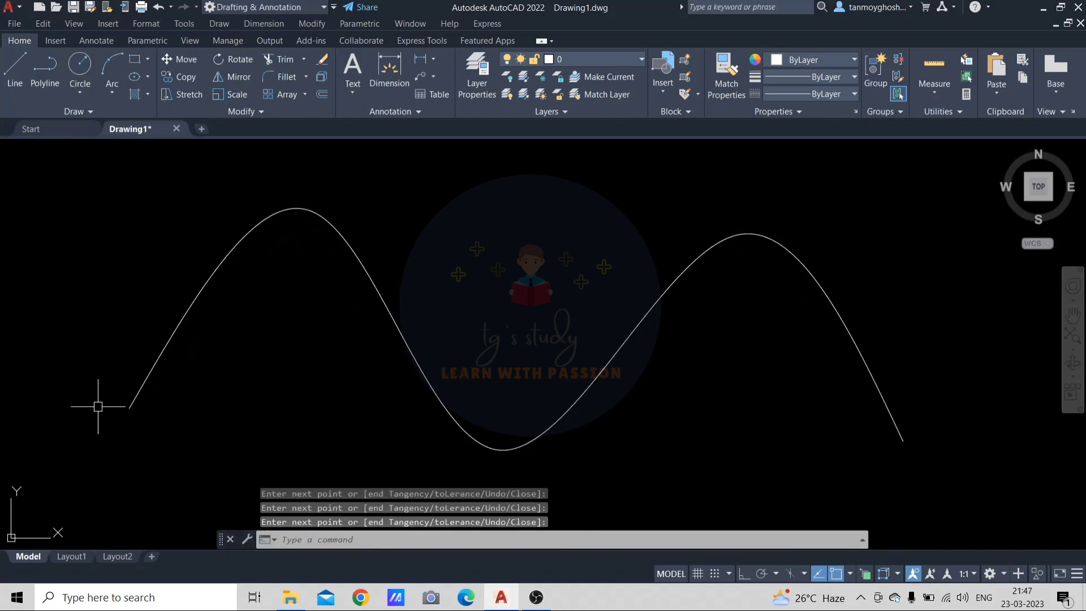
Draw a small circle centred on the spline's left endpoint
{"action": "type", "text": "c"}
{"action": "key", "text": "Return"}
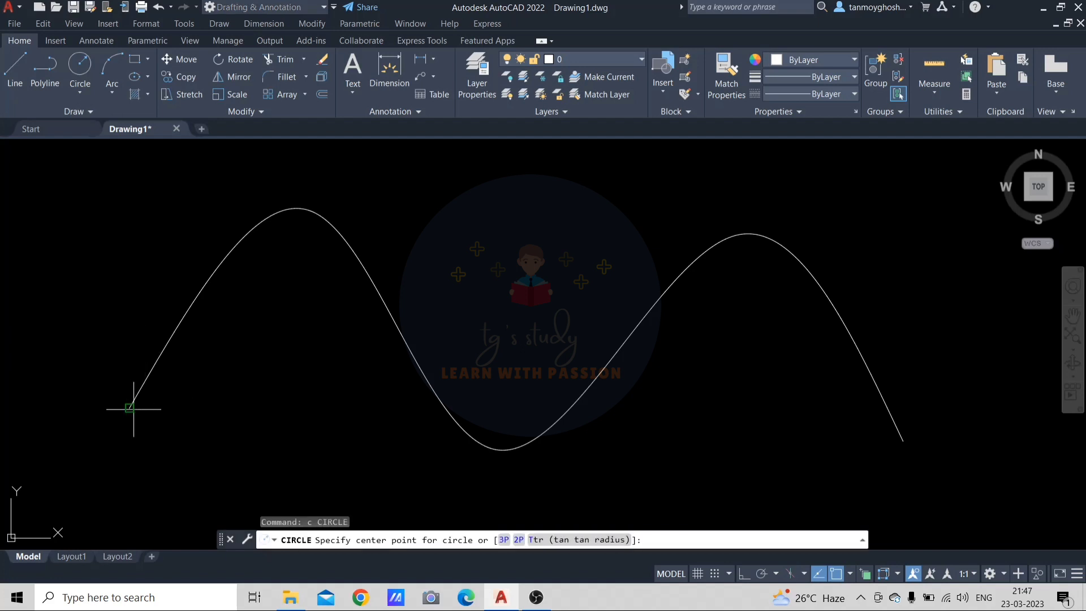
{"action": "left_click", "coordinate": [129, 408]}
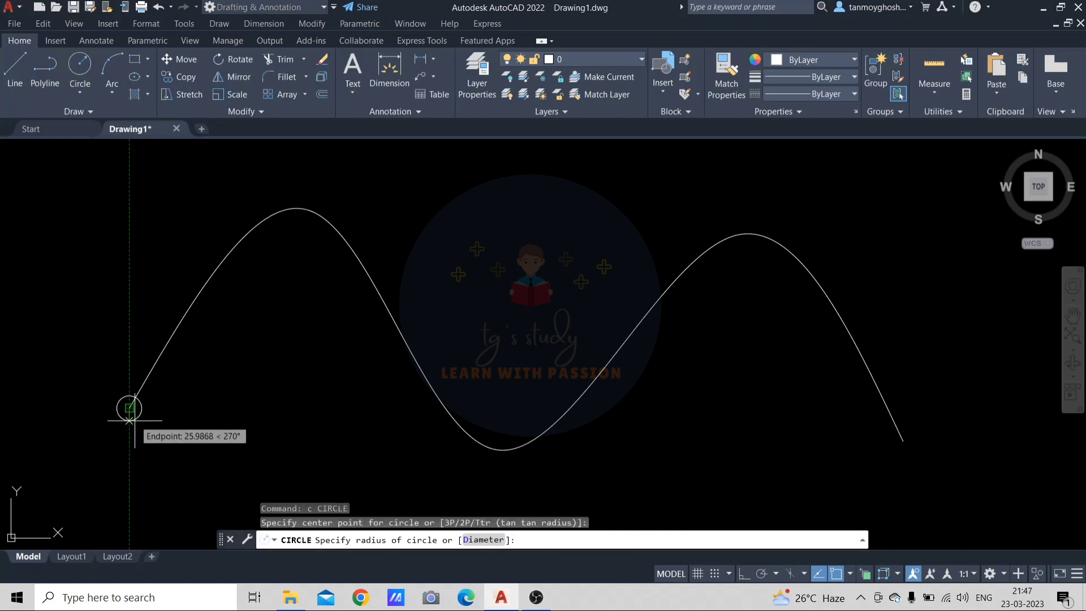
{"action": "left_click", "coordinate": [139, 416]}
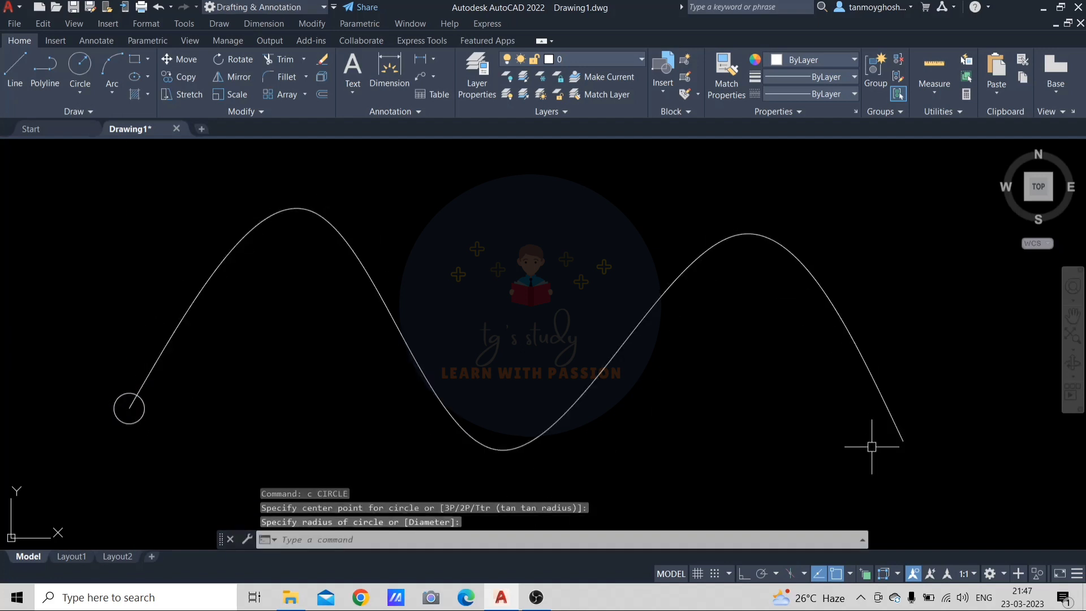
{"action": "key", "text": "Escape"}
{"action": "key", "text": "Escape"}
{"action": "key", "text": "Escape"}
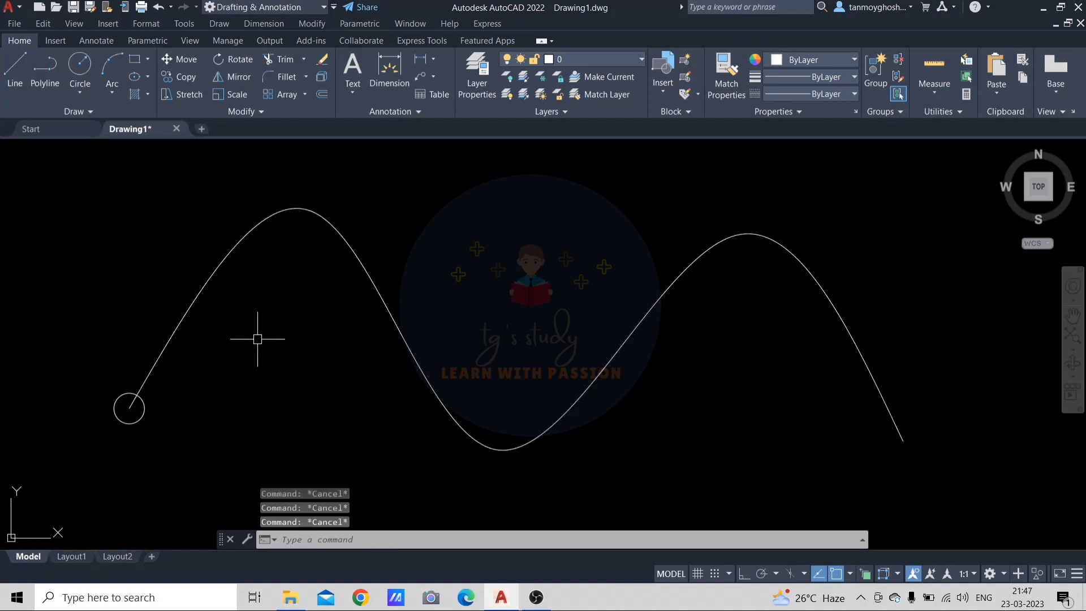
Start a path array of the circle along the spline
{"action": "type", "text": "ar"}
{"action": "key", "text": "Return"}
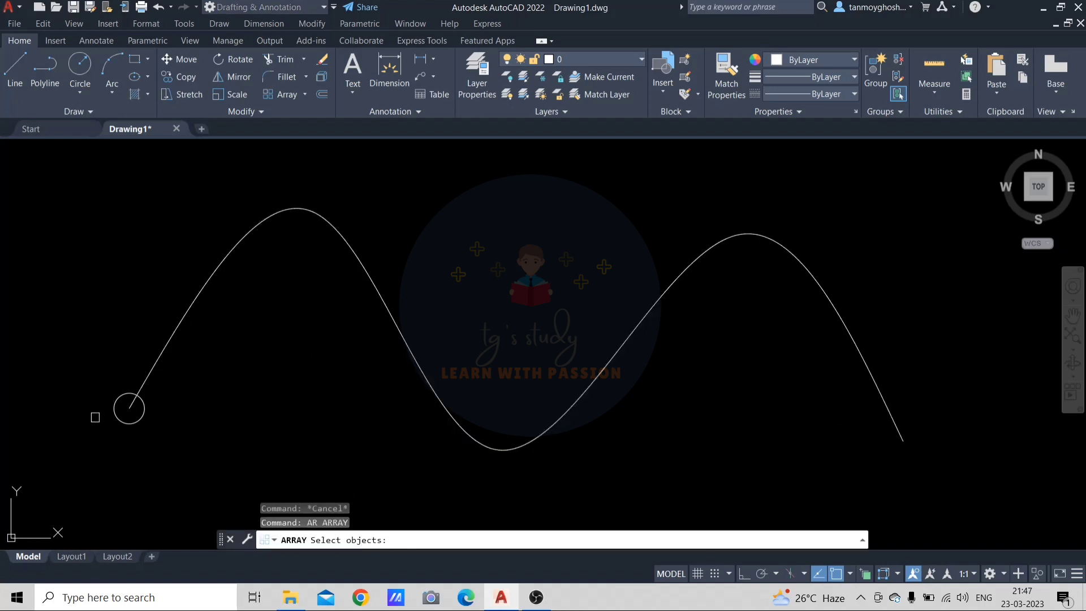
{"action": "left_click", "coordinate": [125, 423]}
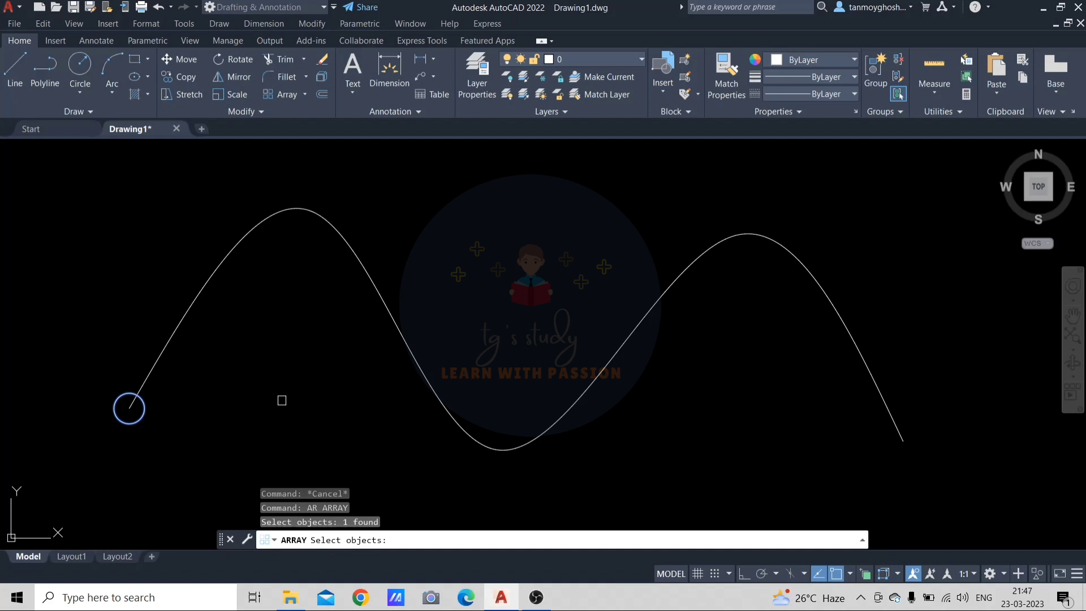
{"action": "key", "text": "Return"}
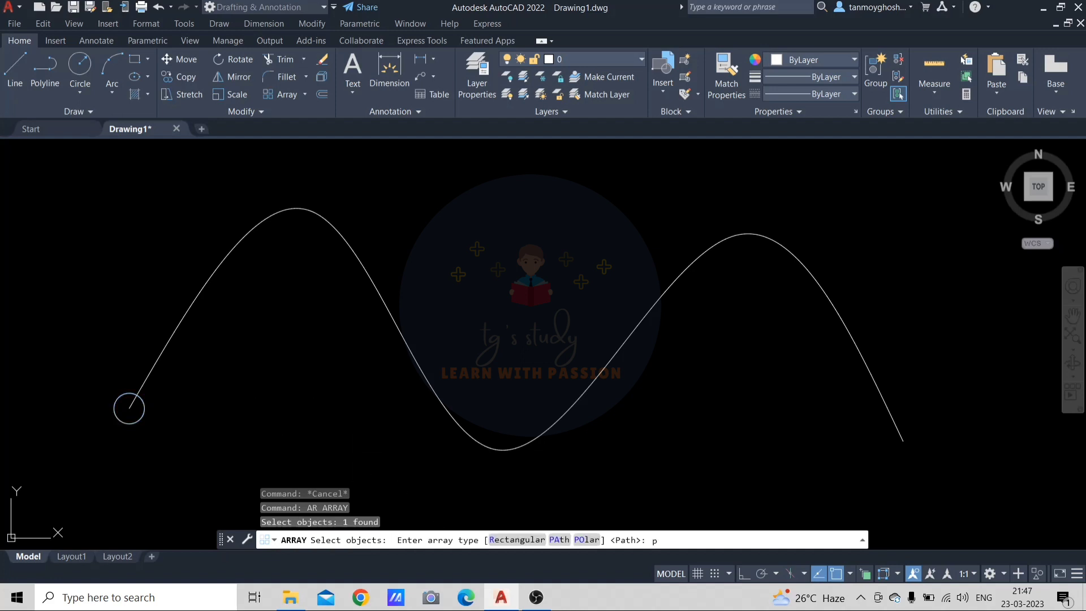
{"action": "type", "text": "pa"}
{"action": "key", "text": "Return"}
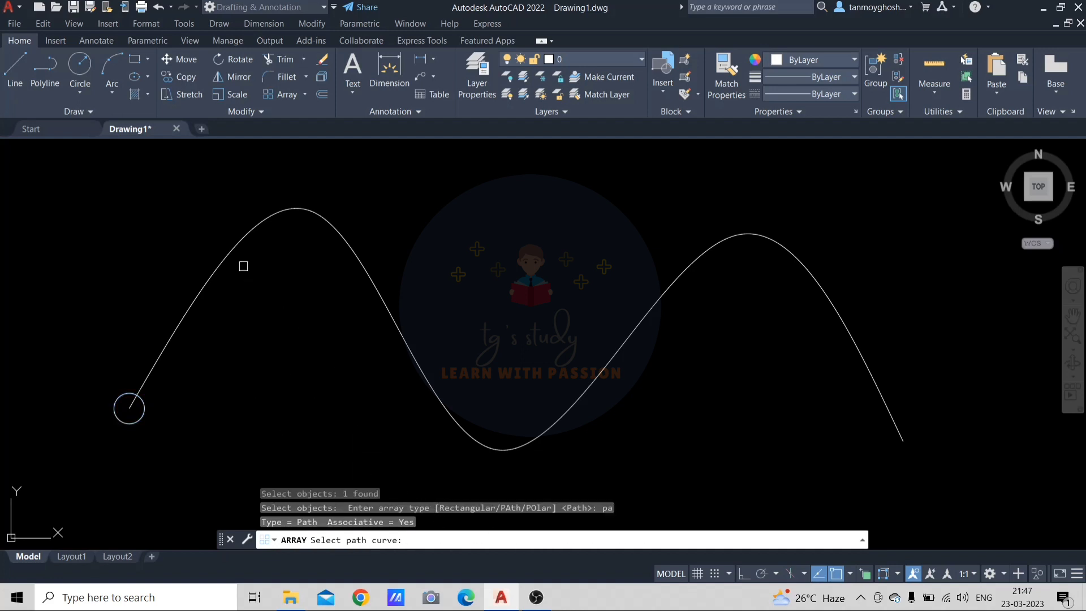
{"action": "left_click", "coordinate": [238, 248]}
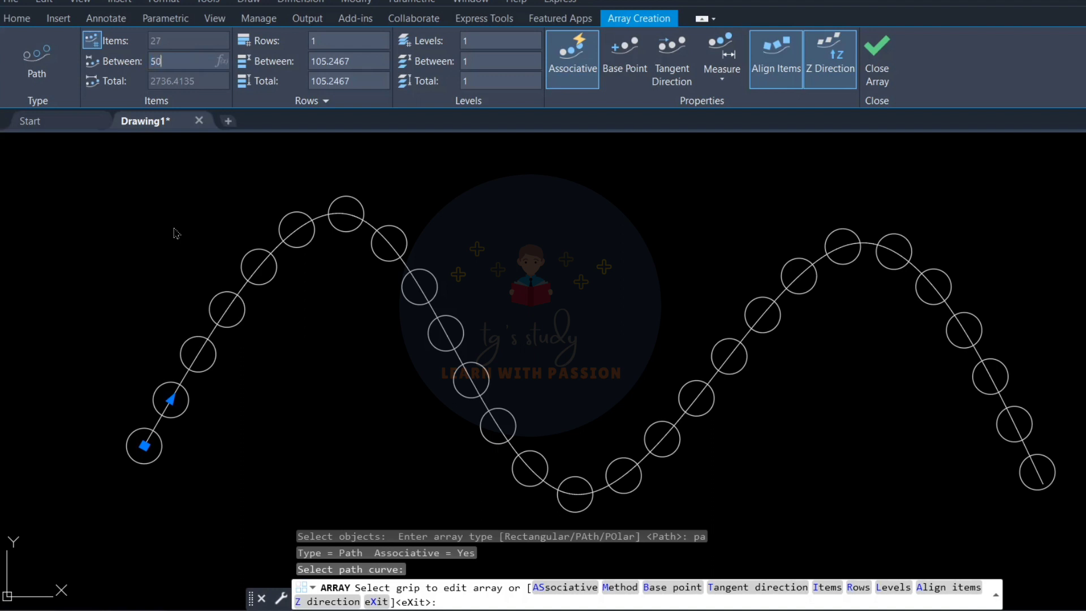
Set the circle array's item spacing to 50, its rows to 2 and the row spacing to 150, and finish the array
{"action": "key", "text": "Return"}
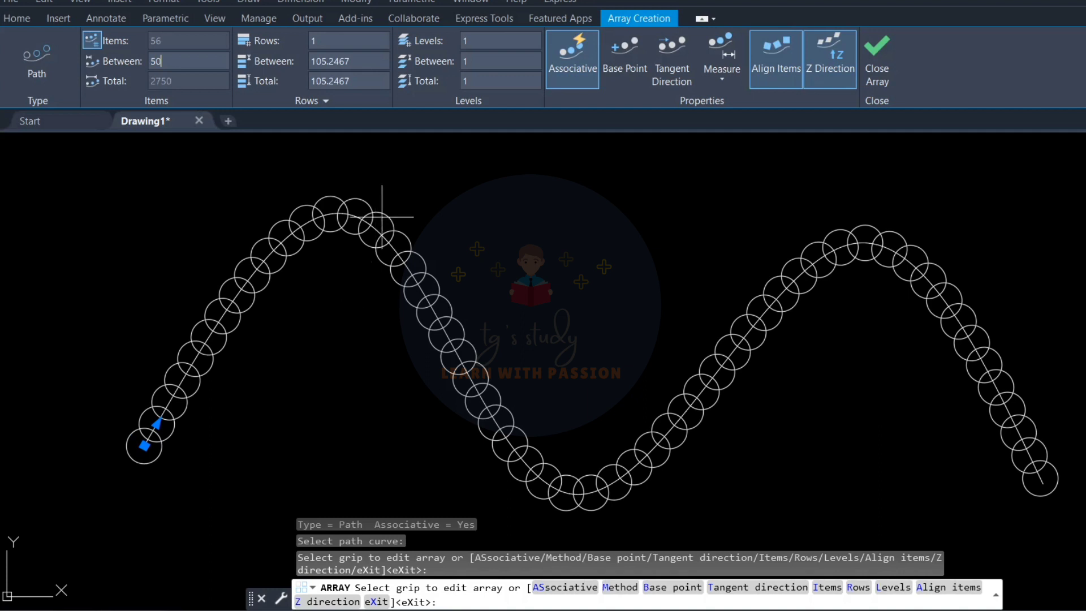
{"action": "key", "text": "Tab"}
{"action": "key", "text": "Return"}
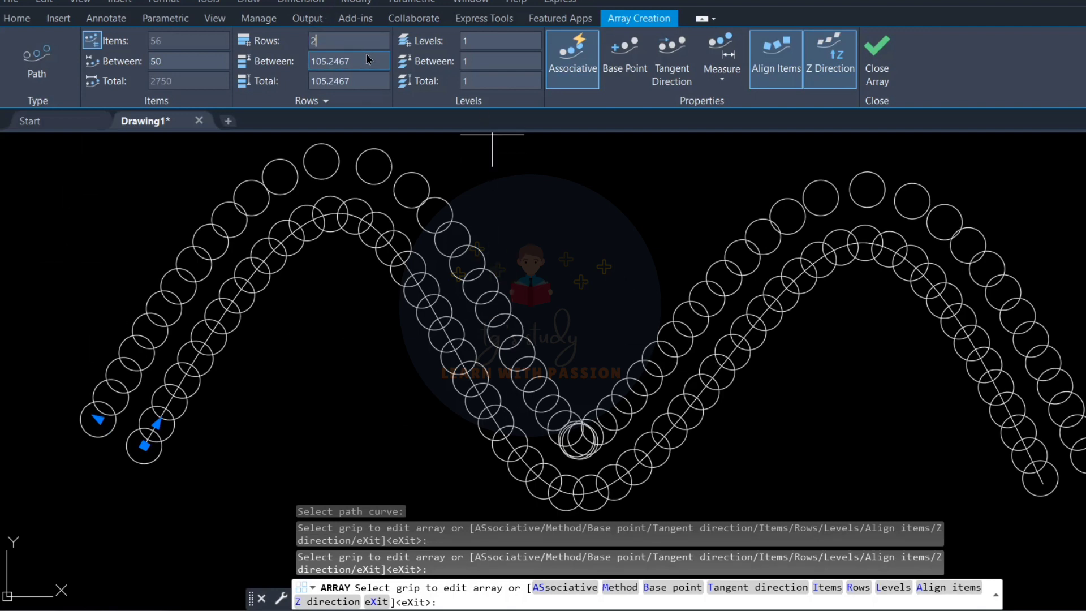
{"action": "key", "text": "Tab"}
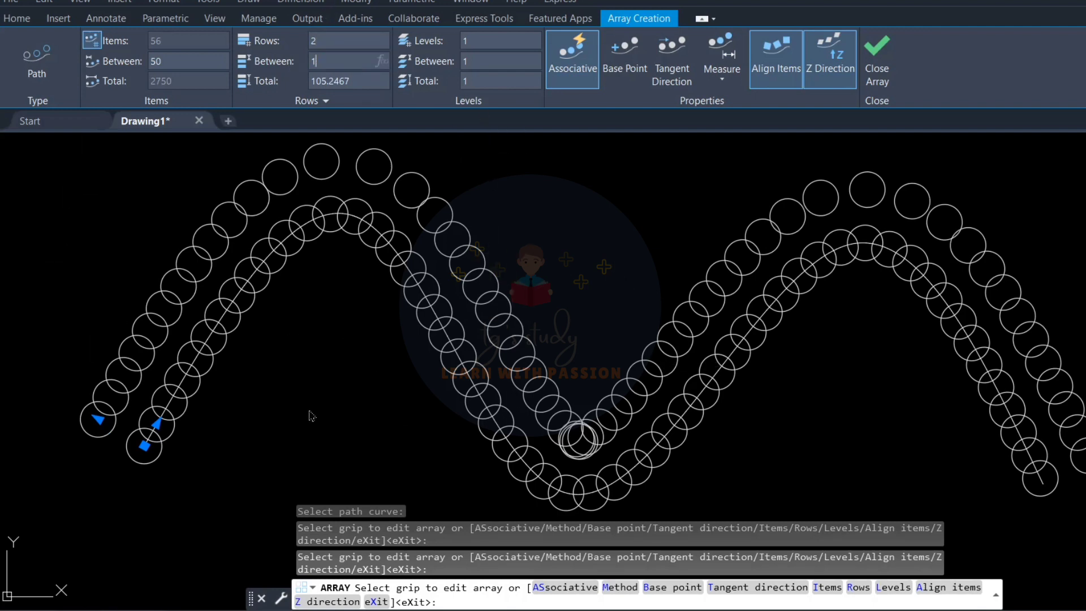
{"action": "type", "text": "150"}
{"action": "key", "text": "Return"}
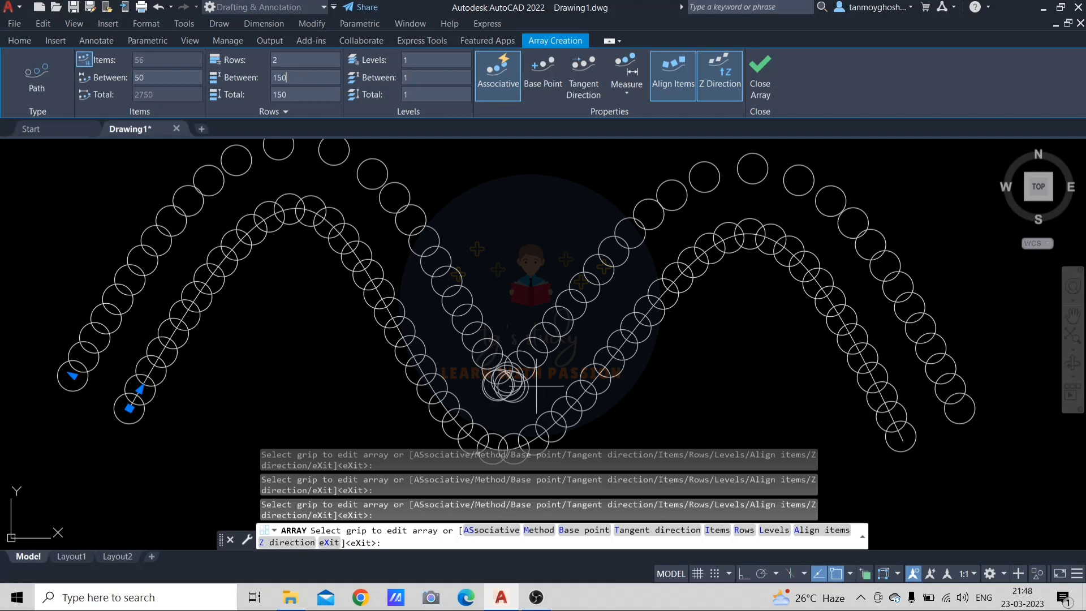
{"action": "left_click", "coordinate": [761, 79]}
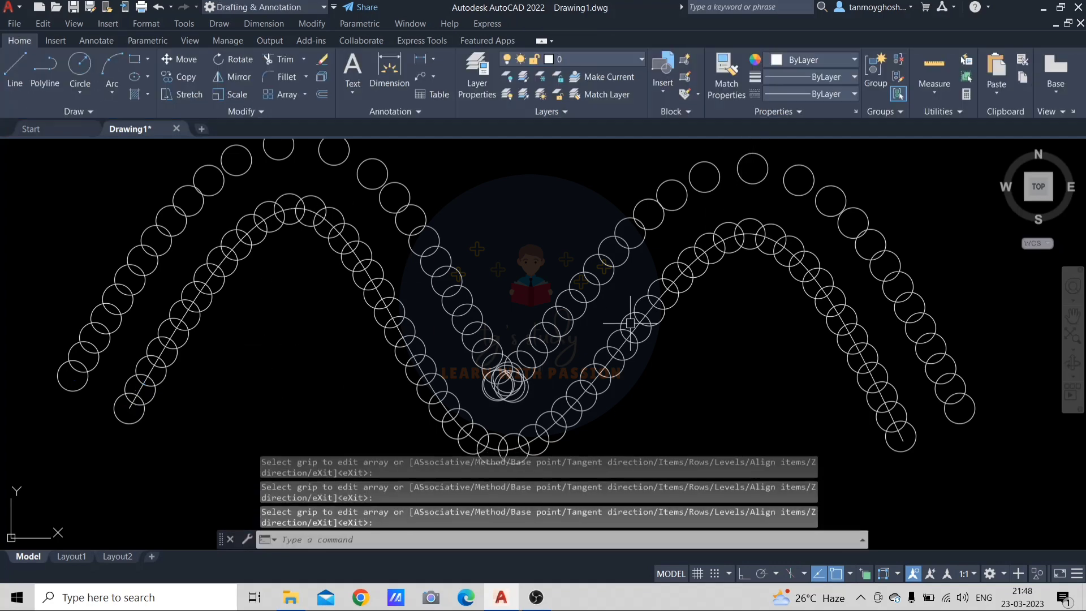
Erase the circle array together with the spline
{"action": "scroll", "coordinate": [630, 324], "scroll_direction": "down", "scroll_amount": 4}
{"action": "left_click", "coordinate": [862, 211]}
{"action": "left_click", "coordinate": [311, 462]}
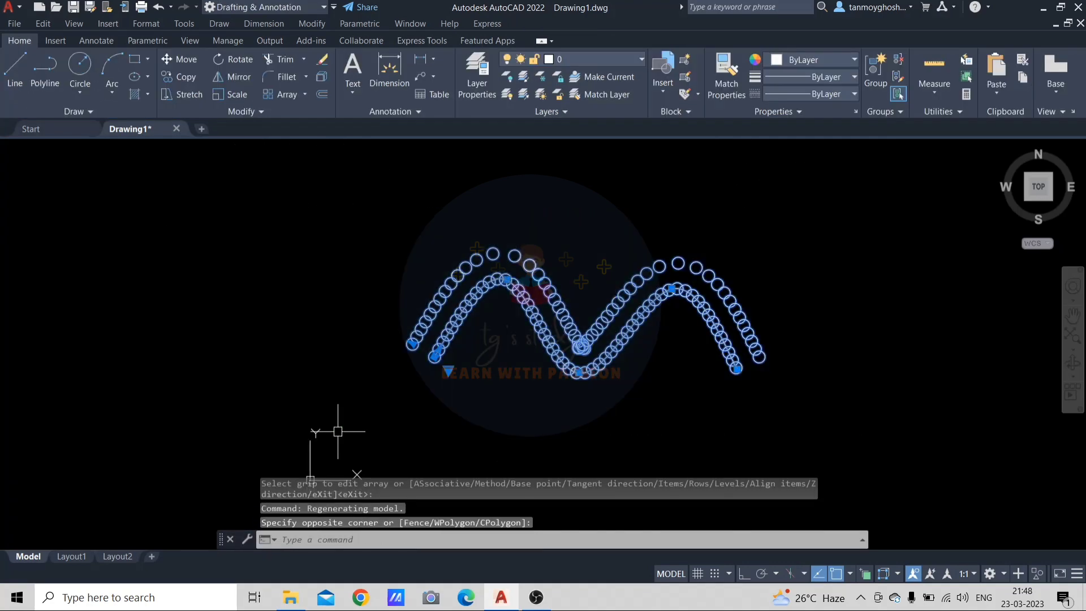
{"action": "key", "text": "Delete"}
Draw a single inclined line rising from lower left to upper right across the empty drawing area
{"action": "type", "text": "l"}
{"action": "key", "text": "Return"}
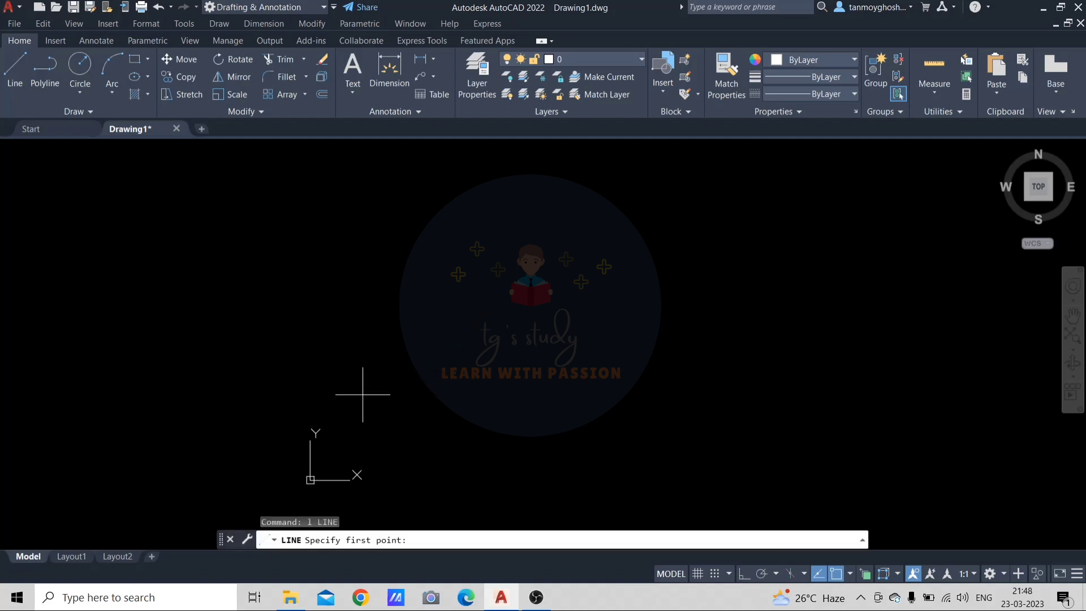
{"action": "left_click", "coordinate": [350, 403]}
{"action": "left_click", "coordinate": [721, 198]}
{"action": "key", "text": "Escape"}
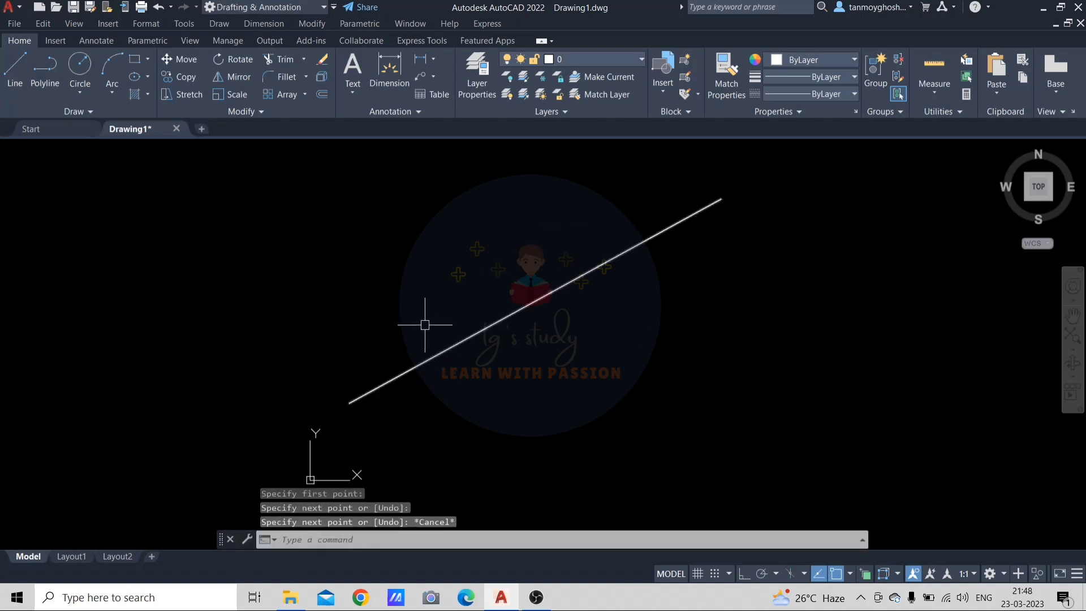
Draw a stair step from the inclined line's lower end: a vertical line up and a horizontal line past the inclined line
{"action": "middle_click_drag", "start_coordinate": [388, 332], "coordinate": [378, 353]}
{"action": "type", "text": "l"}
{"action": "key", "text": "Return"}
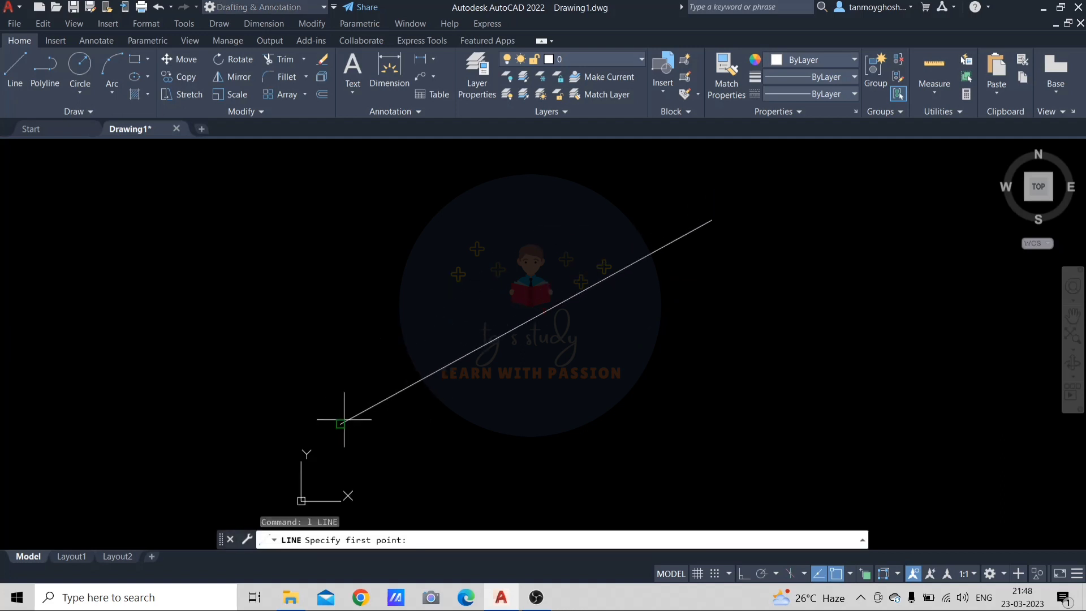
{"action": "left_click", "coordinate": [341, 423]}
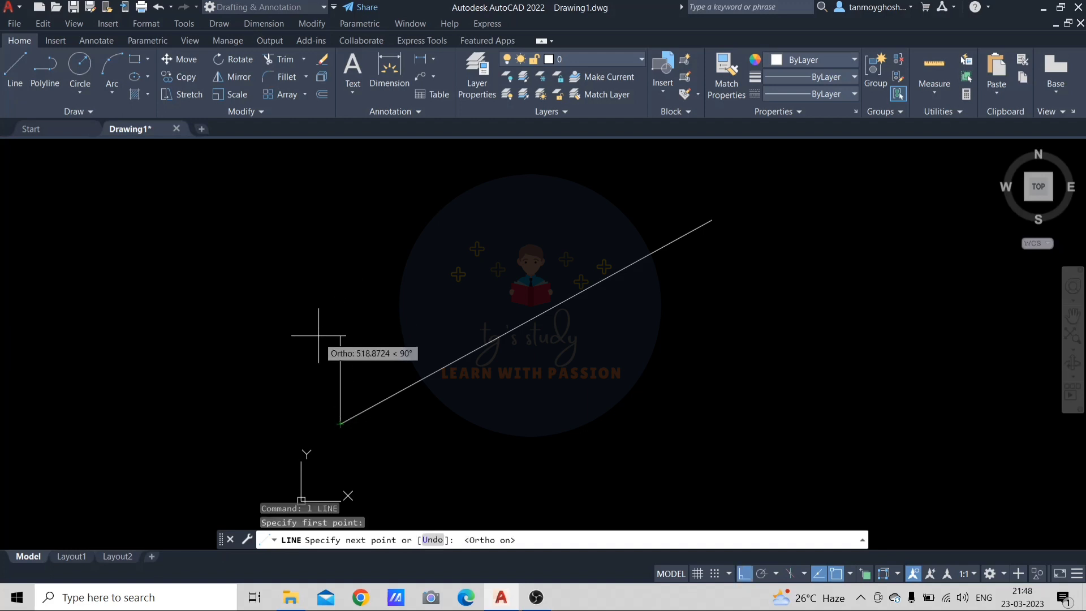
{"action": "key", "text": "F8"}
{"action": "left_click", "coordinate": [340, 388]}
{"action": "left_click", "coordinate": [441, 388]}
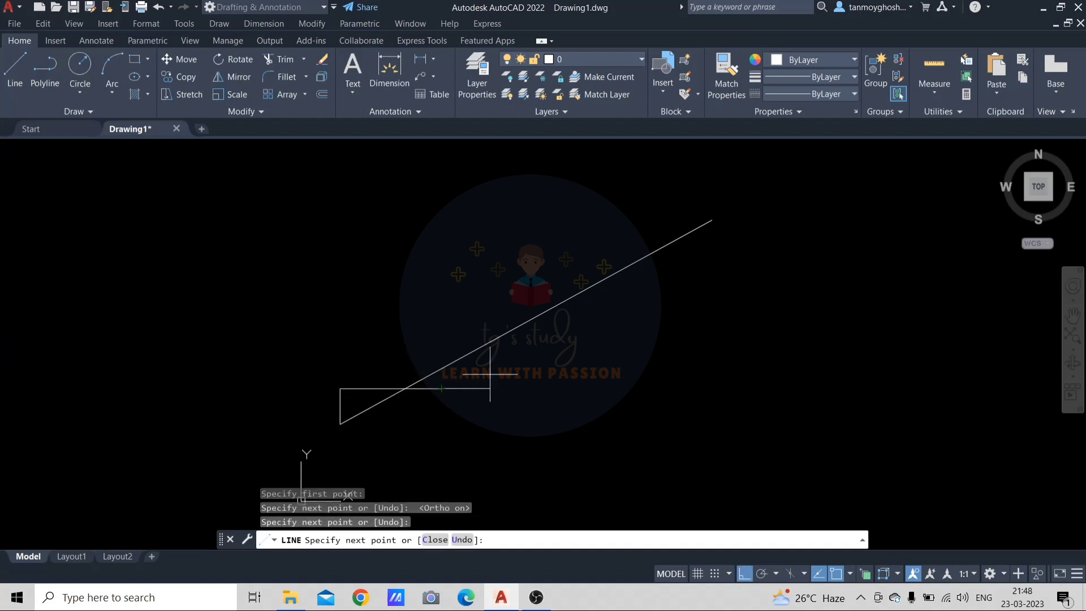
{"action": "key", "text": "Escape"}
Trim the part of the horizontal line that extends beyond the inclined line
{"action": "type", "text": "tr"}
{"action": "key", "text": "Return"}
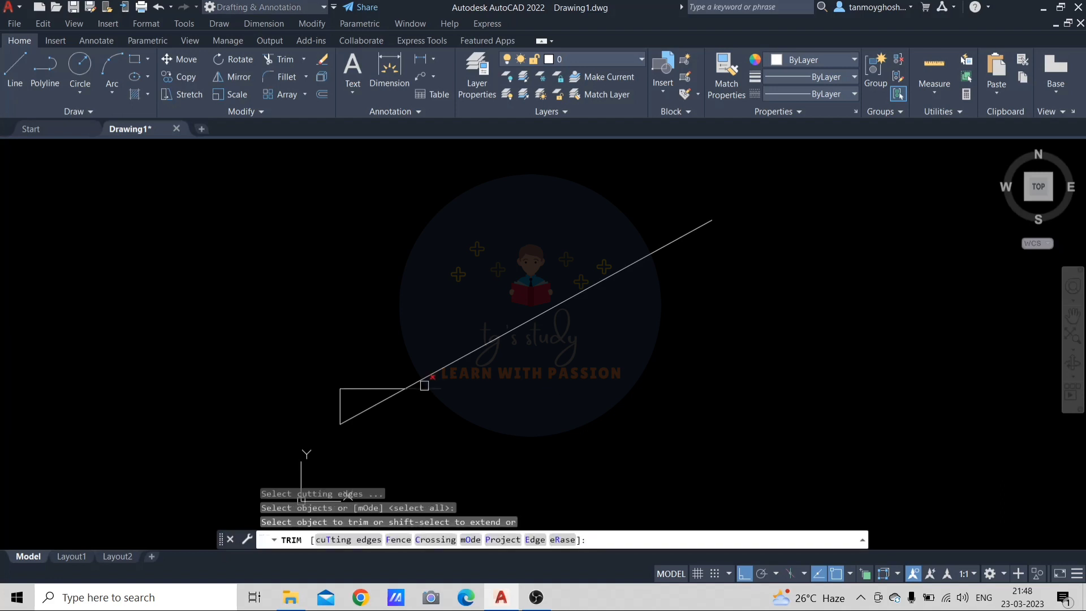
{"action": "left_click", "coordinate": [424, 388]}
{"action": "key", "text": "Escape"}
{"action": "key", "text": "Escape"}
{"action": "key", "text": "Escape"}
Create a path array of the vertical and horizontal step lines along the inclined line with the default settings
{"action": "type", "text": "a"}
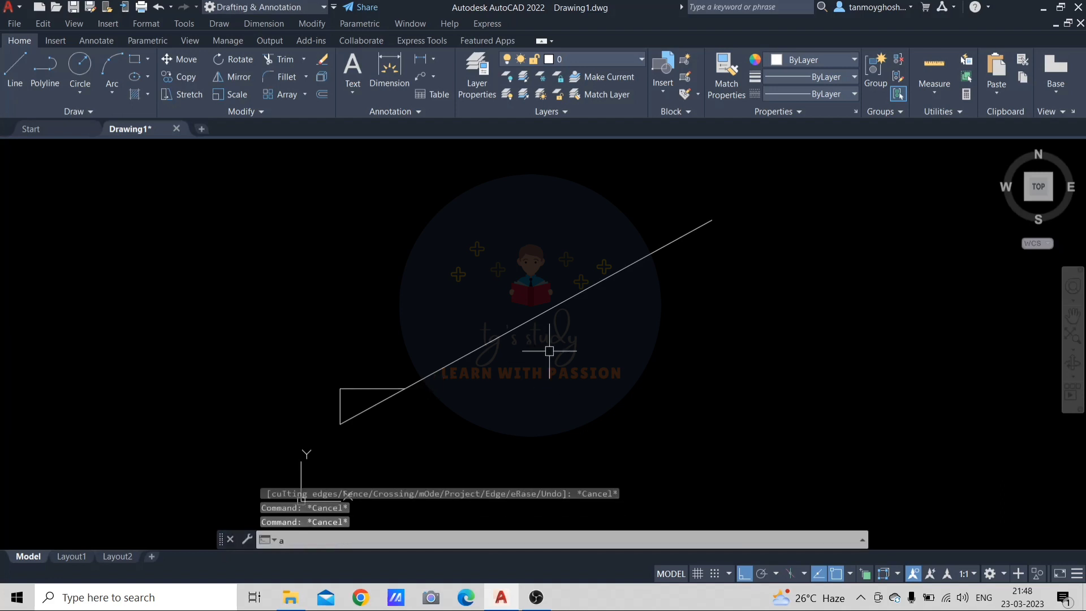
{"action": "type", "text": "r"}
{"action": "key", "text": "Return"}
{"action": "left_click", "coordinate": [370, 388]}
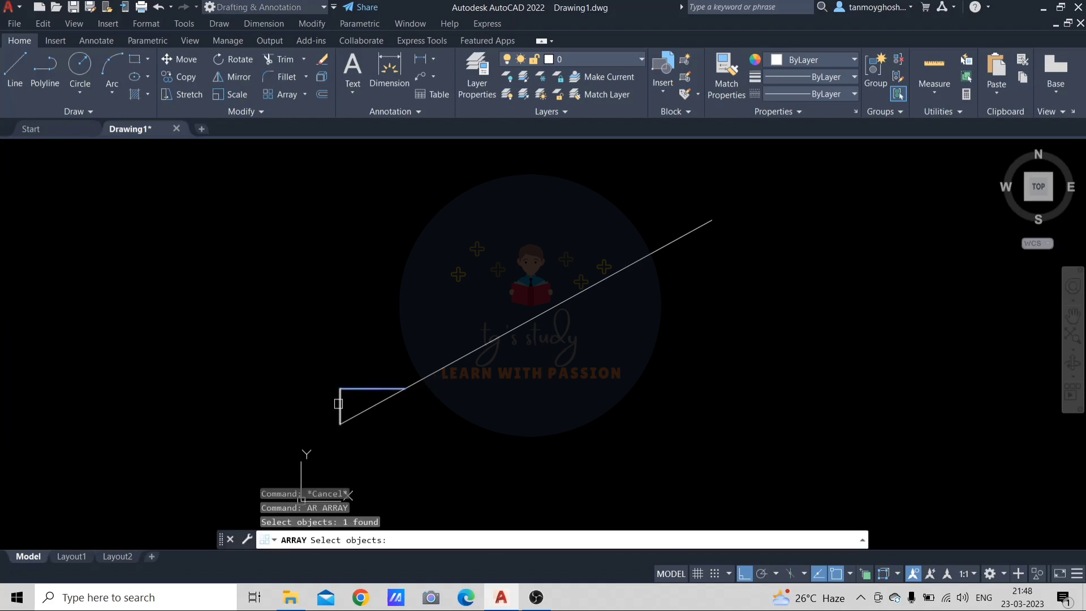
{"action": "left_click", "coordinate": [338, 403]}
{"action": "key", "text": "Return"}
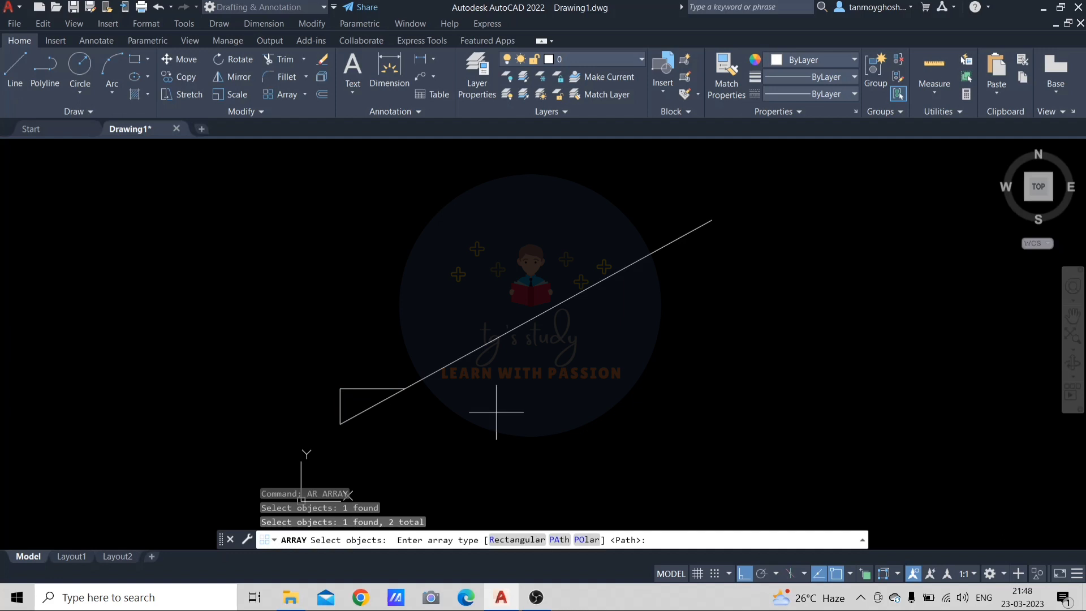
{"action": "type", "text": "pa"}
{"action": "key", "text": "Return"}
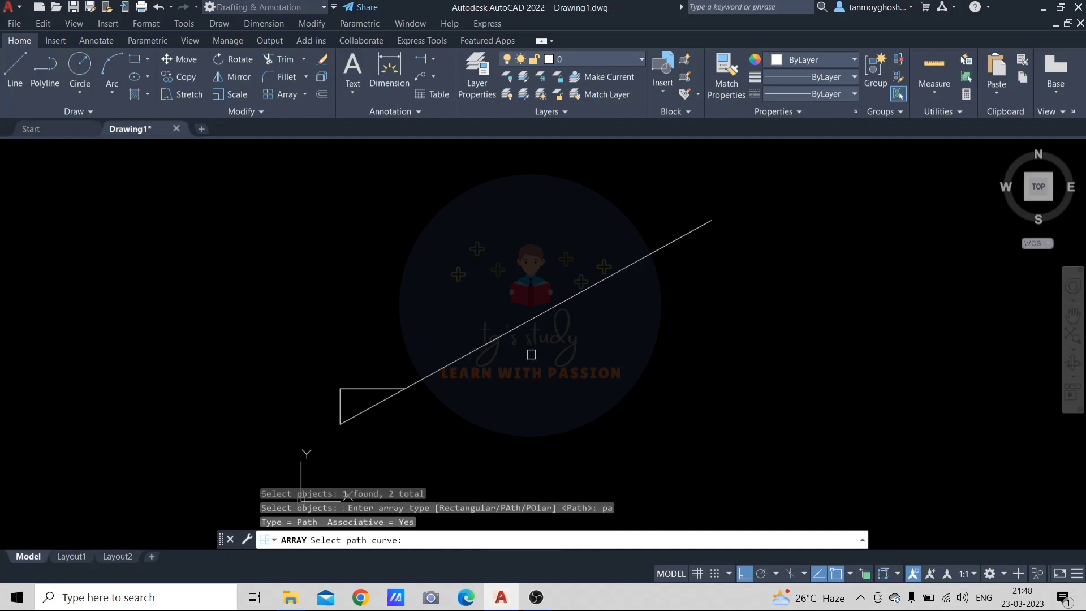
{"action": "left_click", "coordinate": [525, 323]}
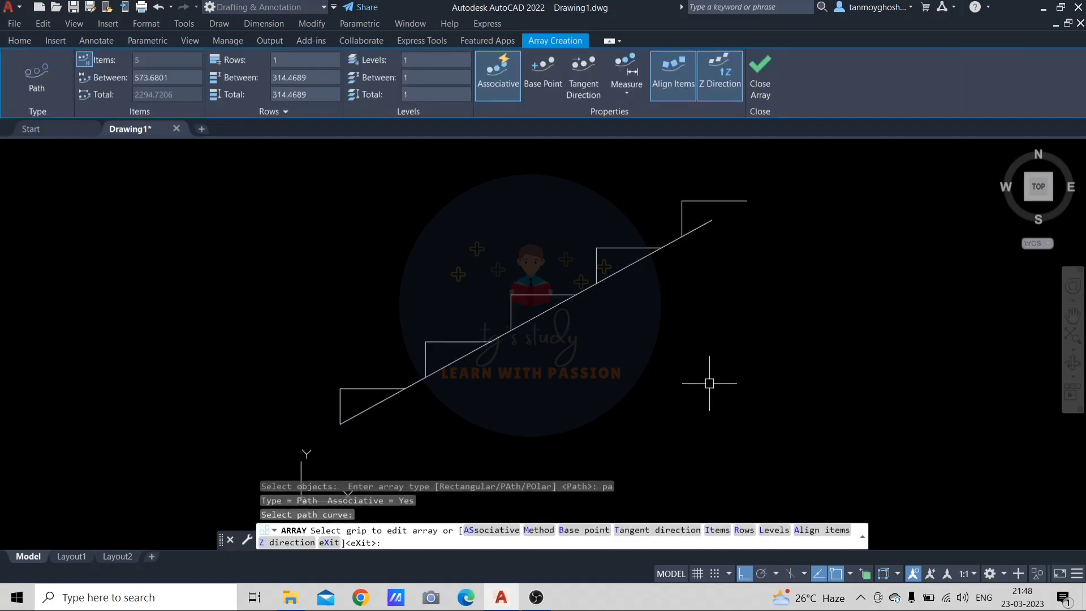
{"action": "key", "text": "Return"}
Extend the inclined line's upper end to meet the end of the topmost step
{"action": "type", "text": "ex"}
{"action": "key", "text": "Return"}
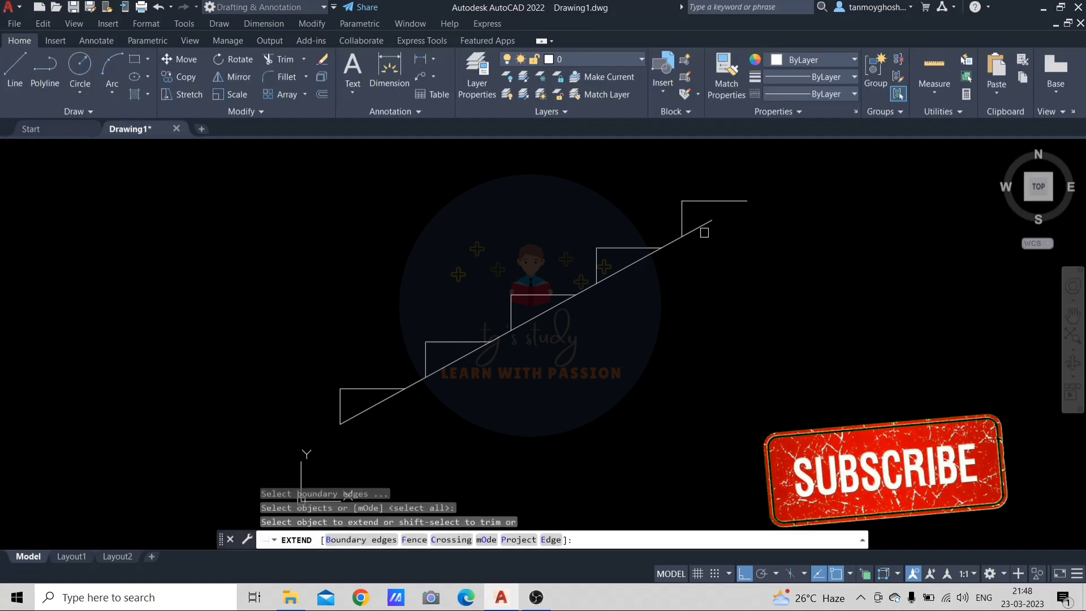
{"action": "key", "text": "Escape"}
Erase the stair array together with the inclined line
{"action": "scroll", "coordinate": [725, 269], "scroll_direction": "down", "scroll_amount": 4}
{"action": "middle_click_drag", "start_coordinate": [725, 274], "coordinate": [597, 322]}
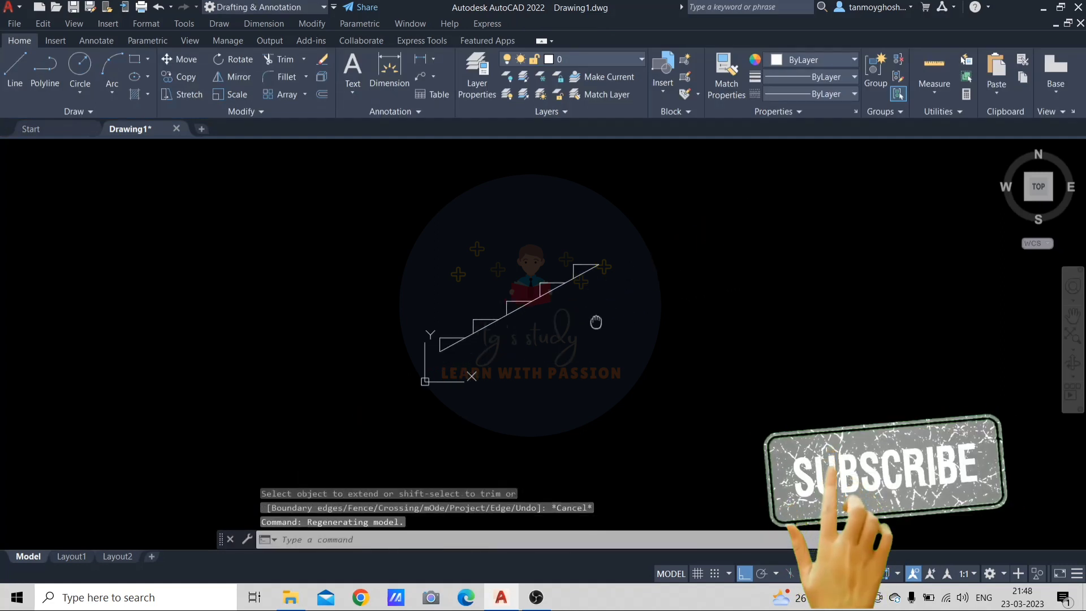
{"action": "left_click", "coordinate": [600, 229]}
{"action": "left_click", "coordinate": [327, 426]}
{"action": "key", "text": "Delete"}
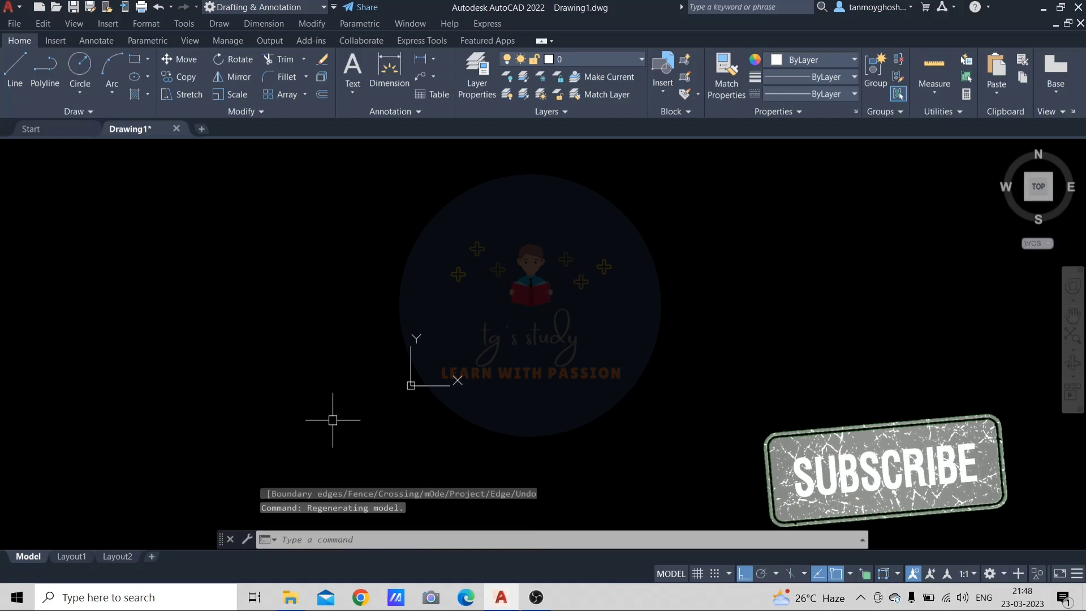
{"action": "left_click", "coordinate": [305, 95]}
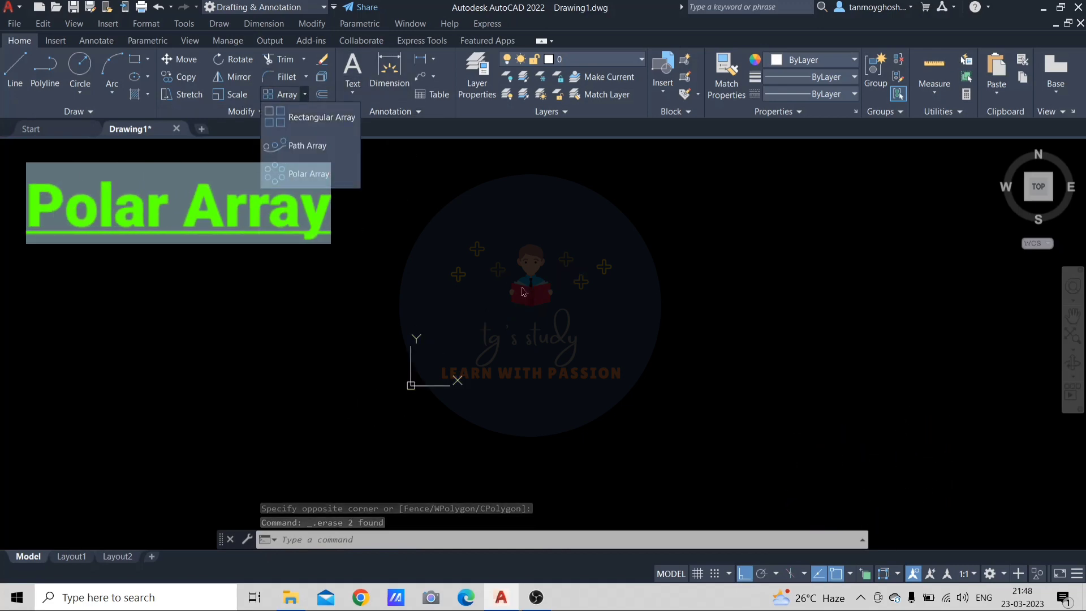
{"action": "left_click", "coordinate": [522, 288]}
{"action": "scroll", "coordinate": [521, 332], "scroll_direction": "up", "scroll_amount": 1}
{"action": "scroll", "coordinate": [546, 354], "scroll_direction": "up", "scroll_amount": 1}
{"action": "middle_click_drag", "start_coordinate": [545, 354], "coordinate": [282, 424]}
{"action": "key", "text": "Escape"}
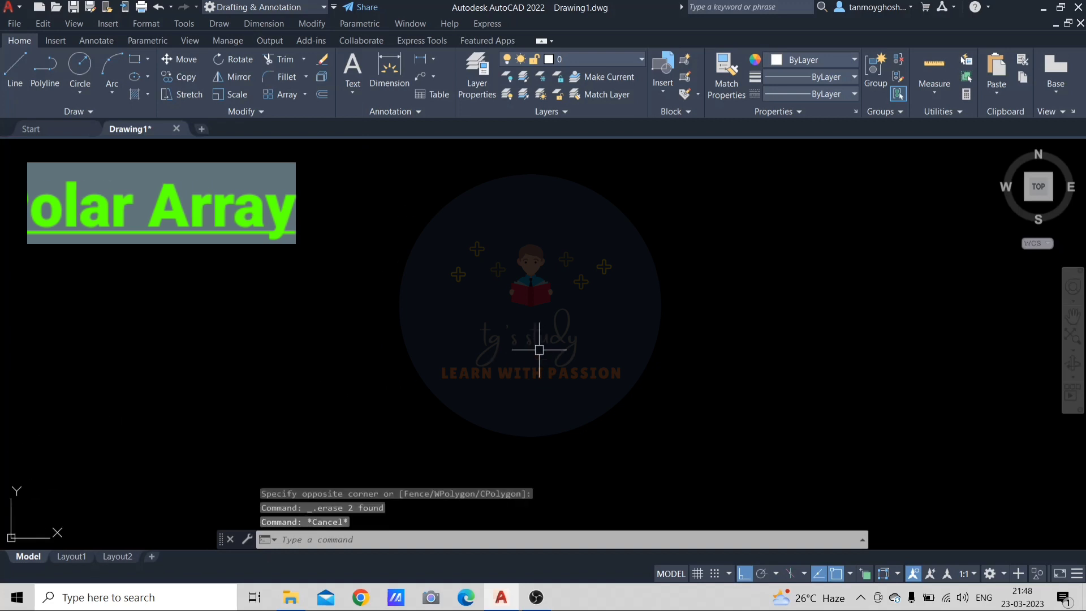
{"action": "key", "text": "Escape"}
{"action": "key", "text": "Escape"}
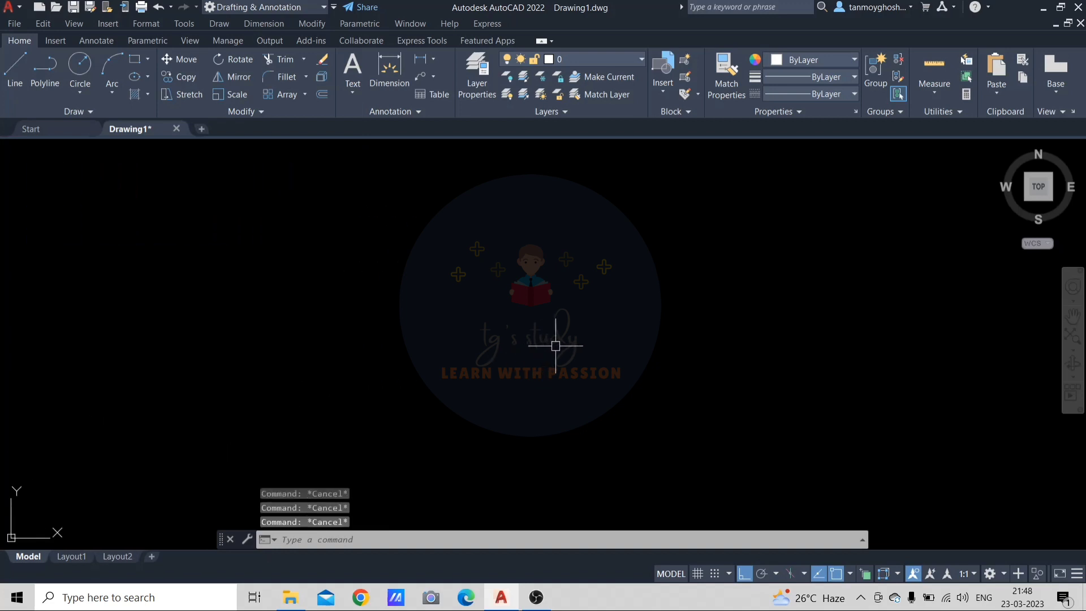
Draw a large circle with a radius of about 743 in the middle of the empty drawing area
{"action": "type", "text": "c"}
{"action": "key", "text": "Return"}
{"action": "left_click", "coordinate": [516, 324]}
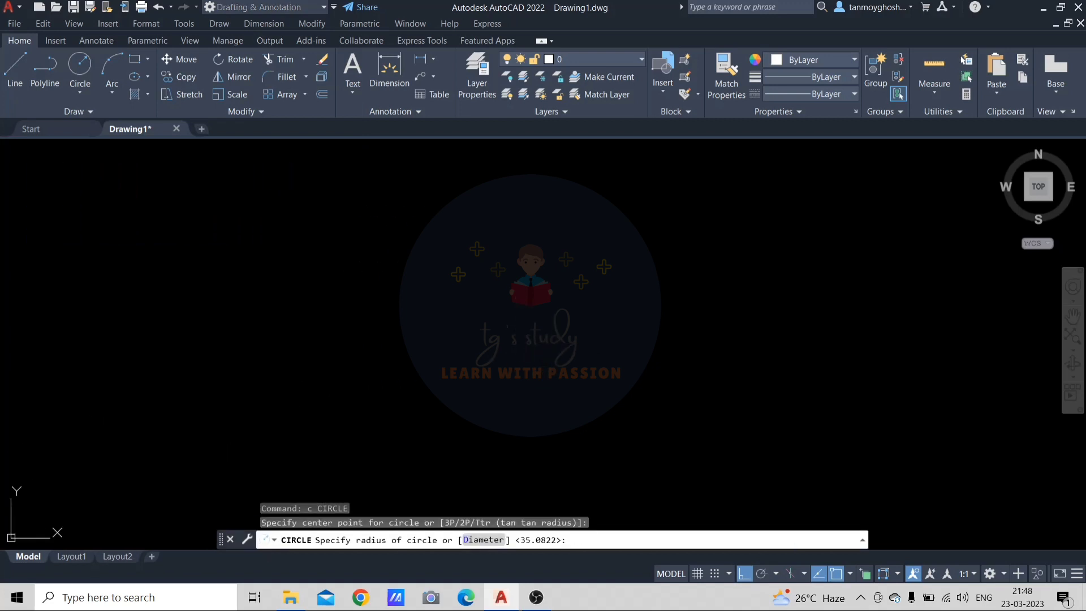
{"action": "left_click", "coordinate": [642, 379]}
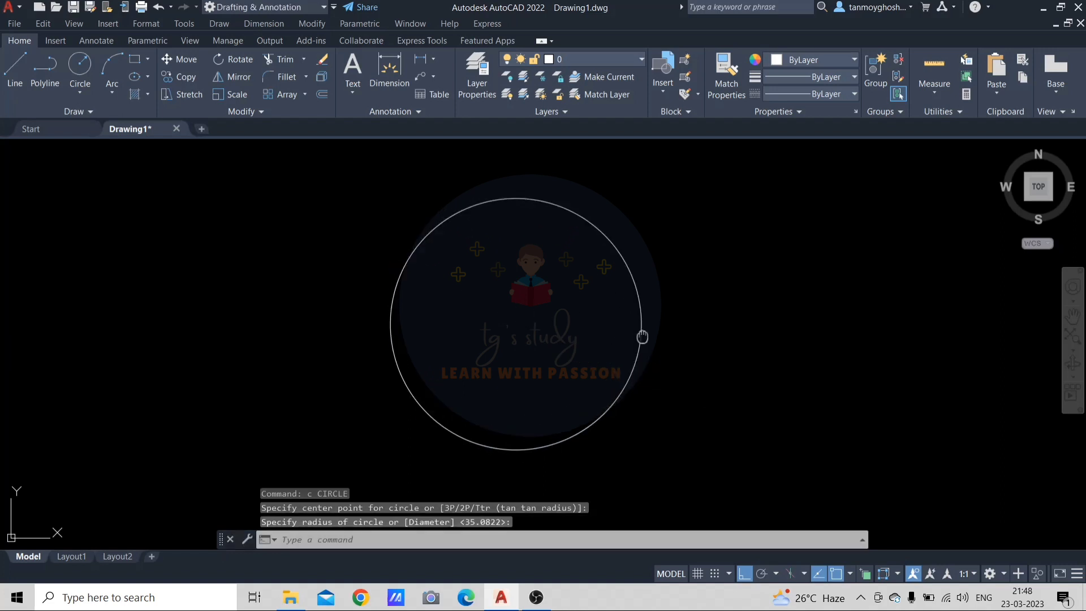
{"action": "key", "text": "Escape"}
{"action": "key", "text": "Escape"}
Draw a small circle centred on the right quadrant point of the large circle
{"action": "type", "text": "c"}
{"action": "key", "text": "Return"}
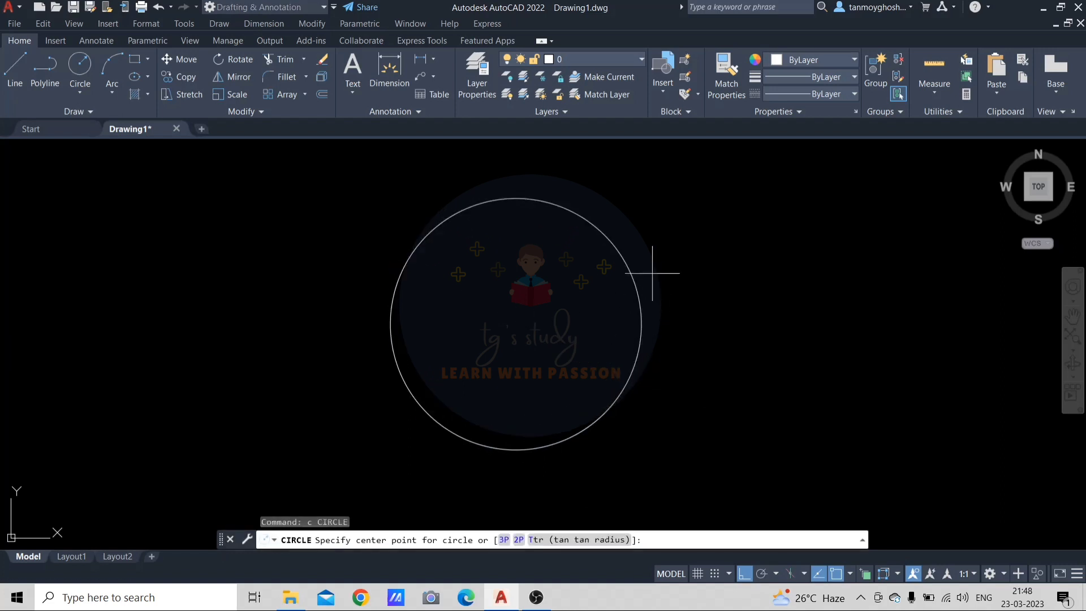
{"action": "left_click", "coordinate": [641, 324]}
{"action": "left_click", "coordinate": [655, 342]}
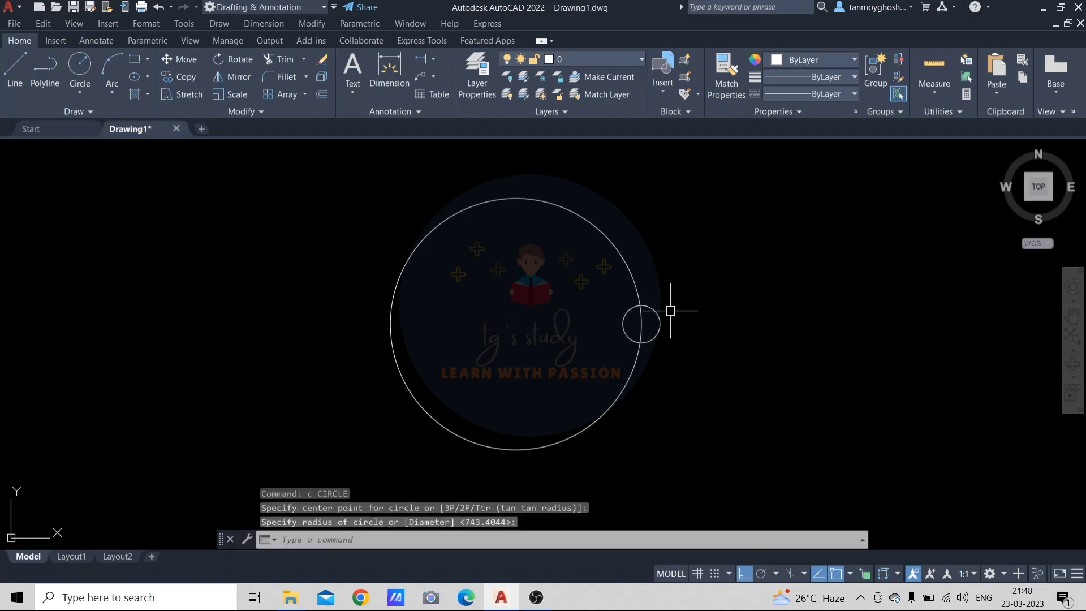
{"action": "key", "text": "Escape"}
{"action": "left_click", "coordinate": [660, 323]}
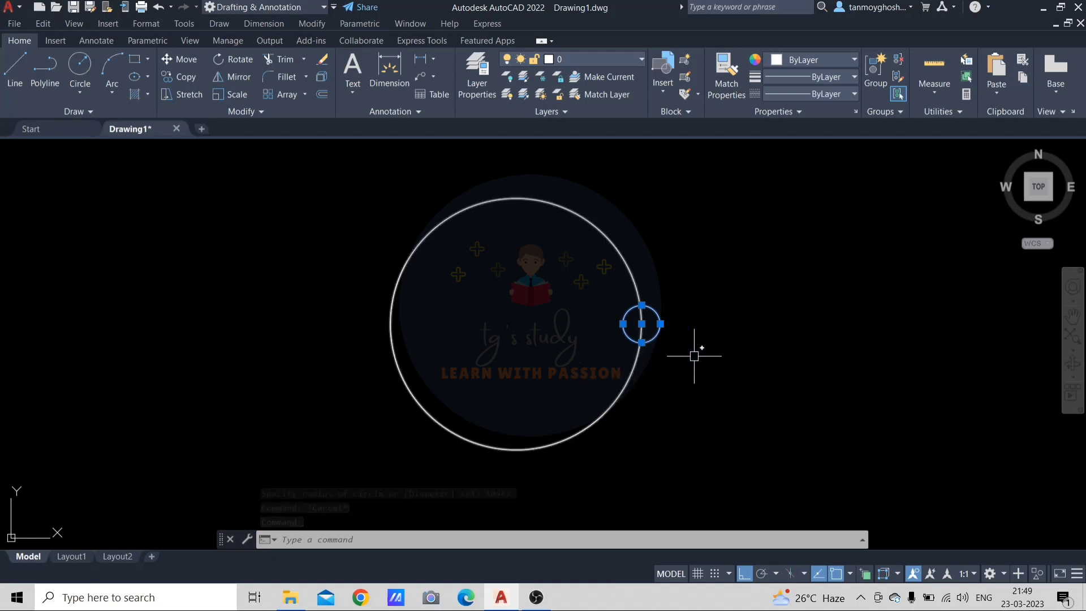
{"action": "key", "text": "Escape"}
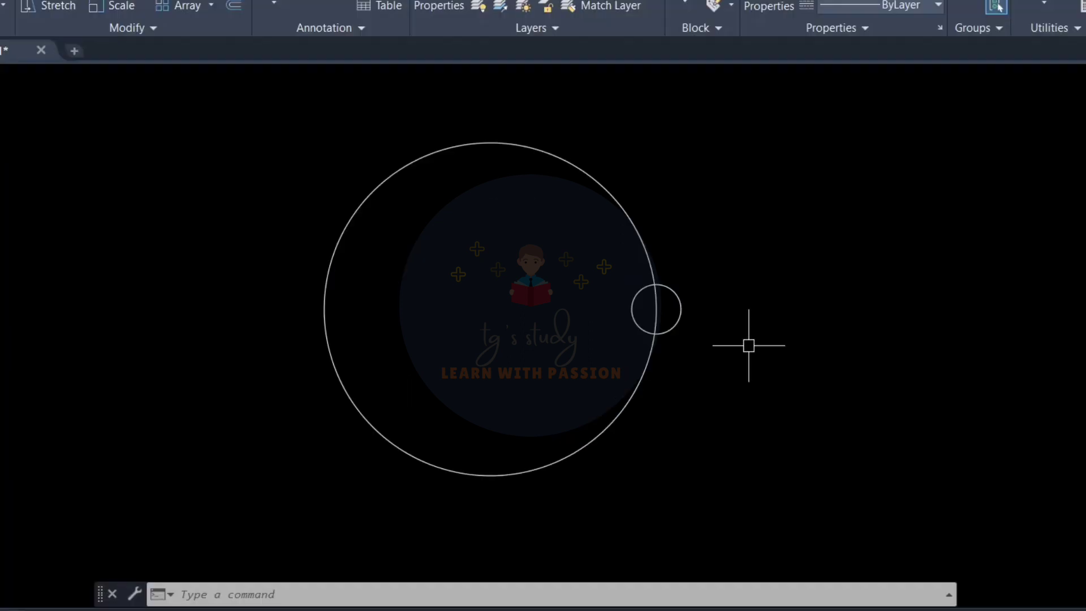
Create a polar array of the small circle around the large circle's centre with 10 items
{"action": "type", "text": "ar"}
{"action": "key", "text": "Return"}
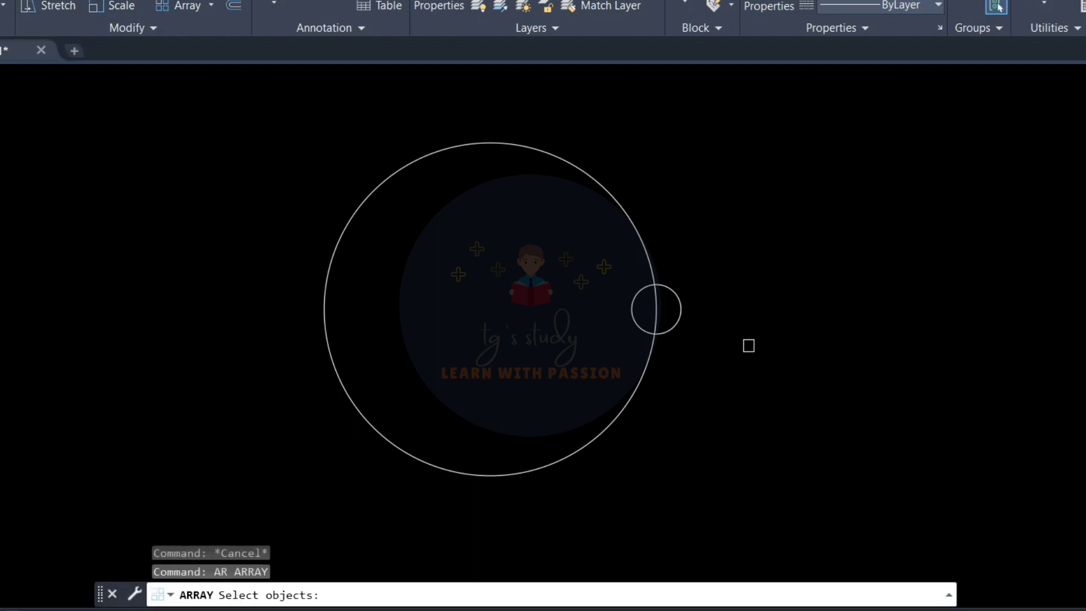
{"action": "left_click", "coordinate": [679, 310]}
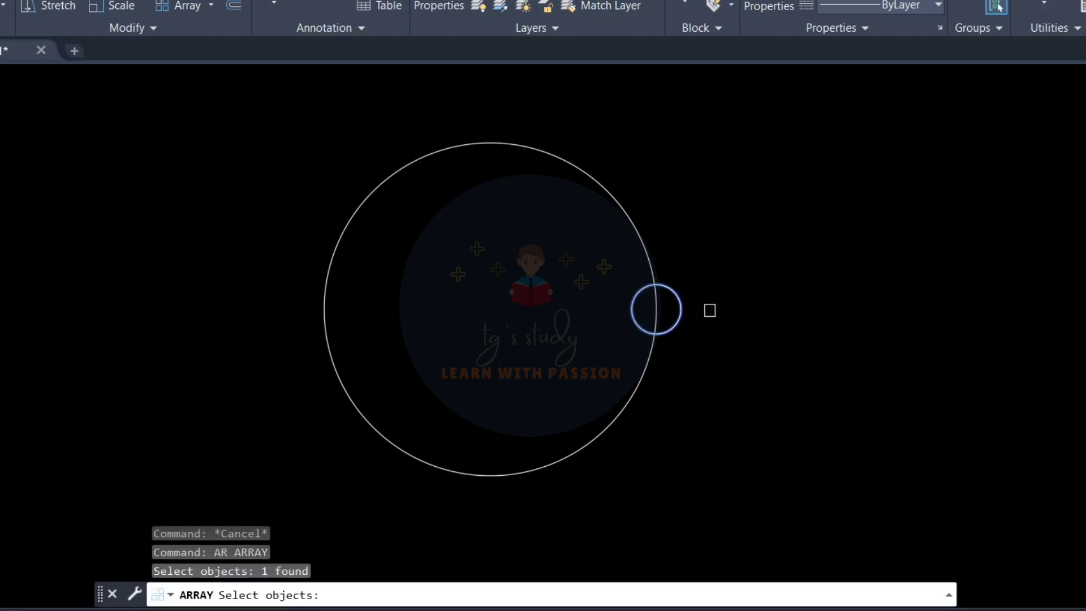
{"action": "key", "text": "Return"}
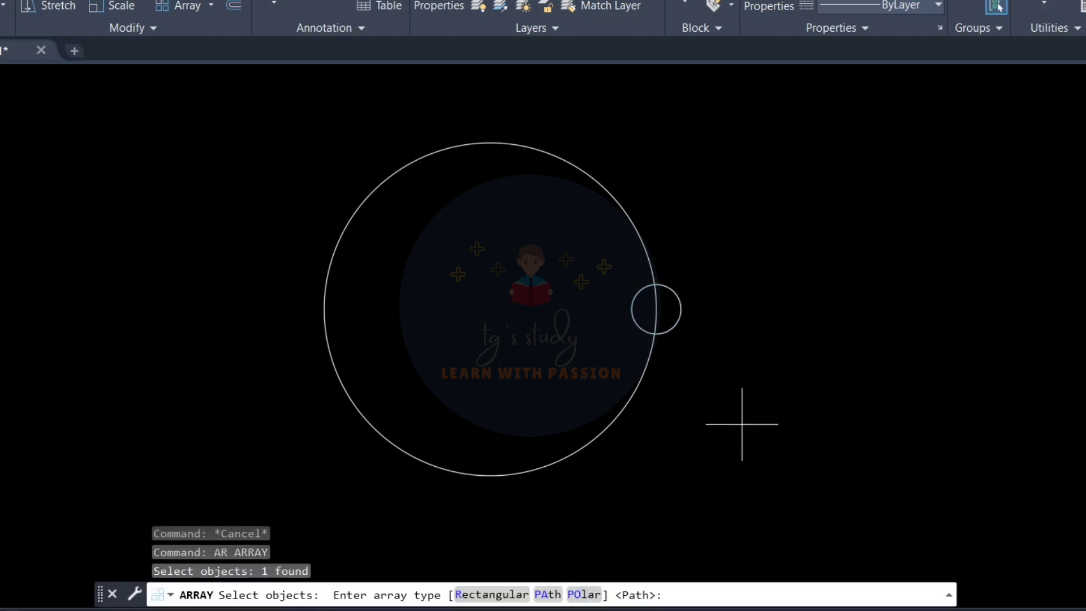
{"action": "type", "text": "po"}
{"action": "key", "text": "Return"}
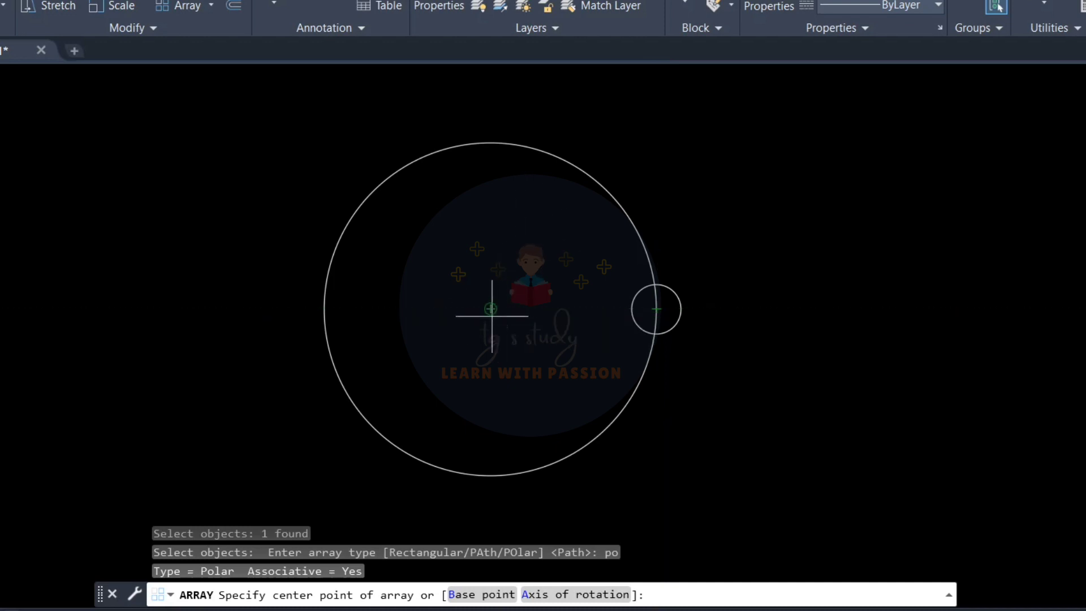
{"action": "left_click", "coordinate": [491, 308]}
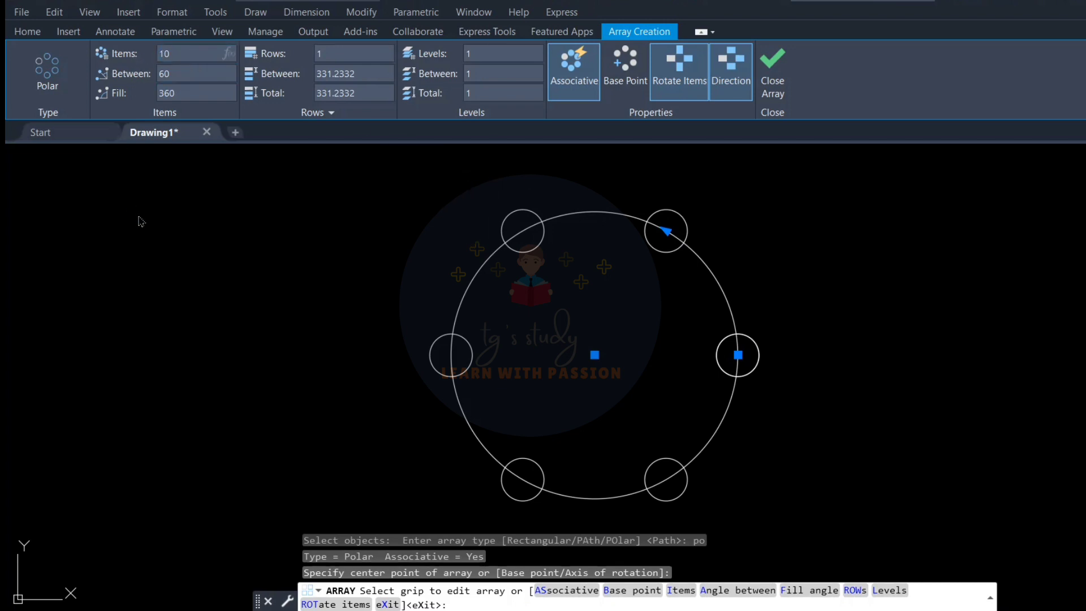
{"action": "key", "text": "Return"}
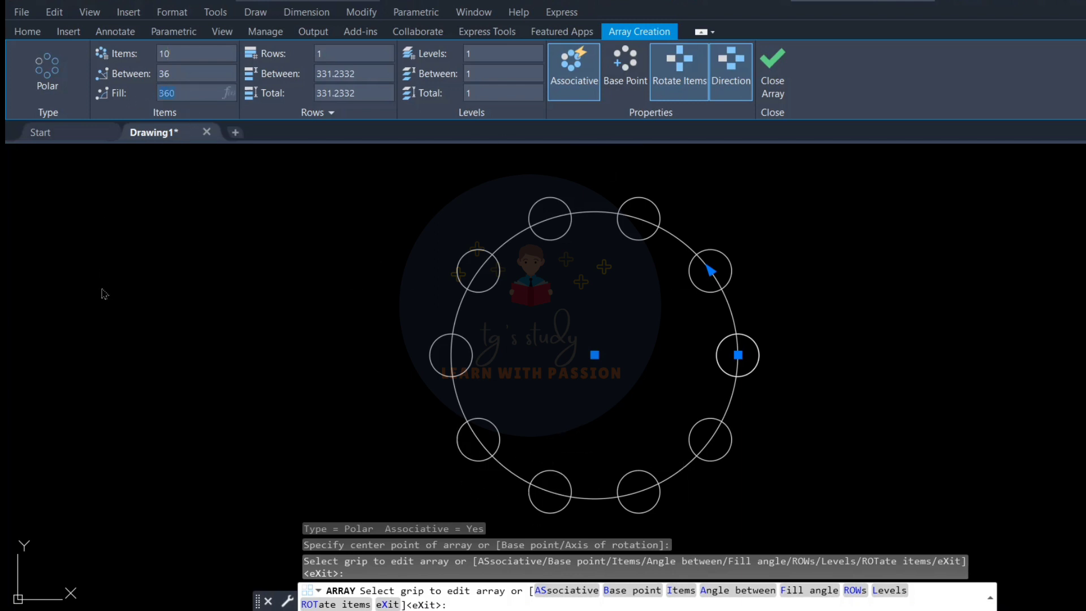
Try a half-circle fill angle and one of 90 degrees for the polar array, and set the fill back to 360
{"action": "key", "text": "Return"}
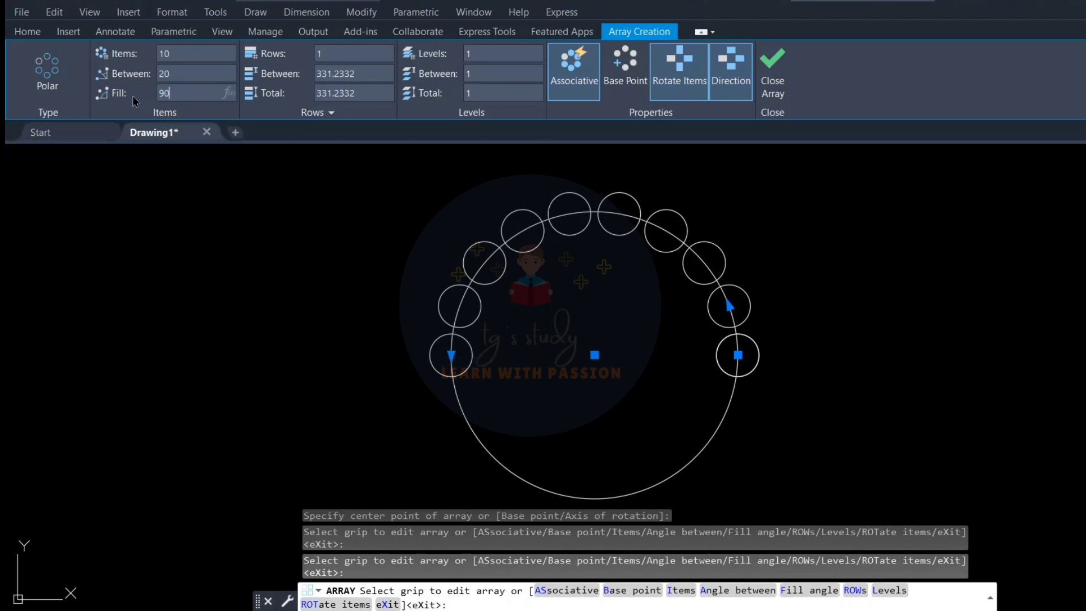
{"action": "key", "text": "Return"}
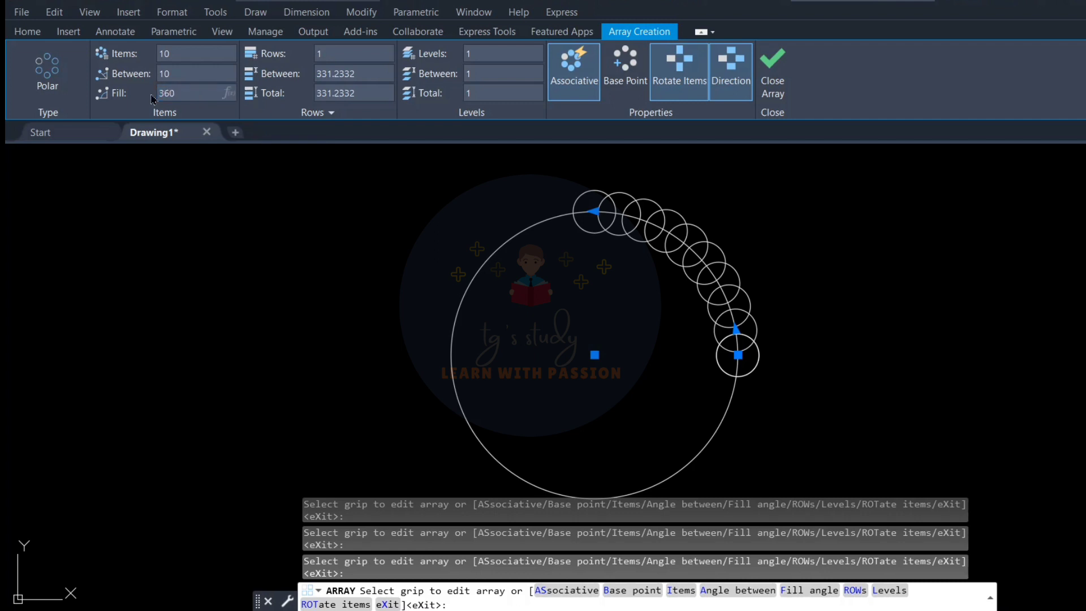
{"action": "key", "text": "Return"}
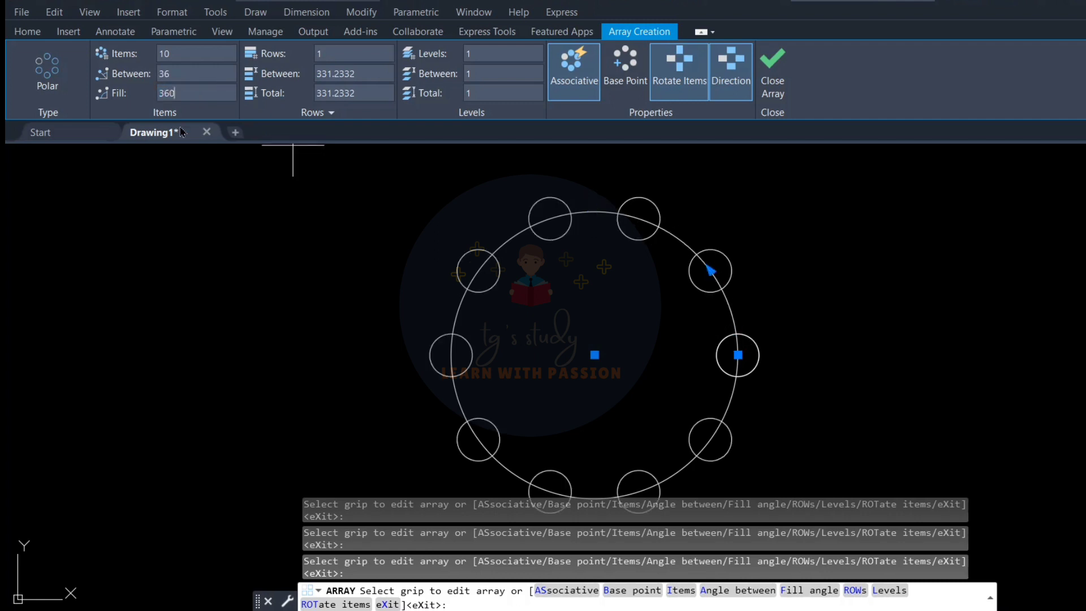
Set the polar array's number of rows to 3 and finish the array
{"action": "scroll", "coordinate": [418, 289], "scroll_direction": "down", "scroll_amount": 3}
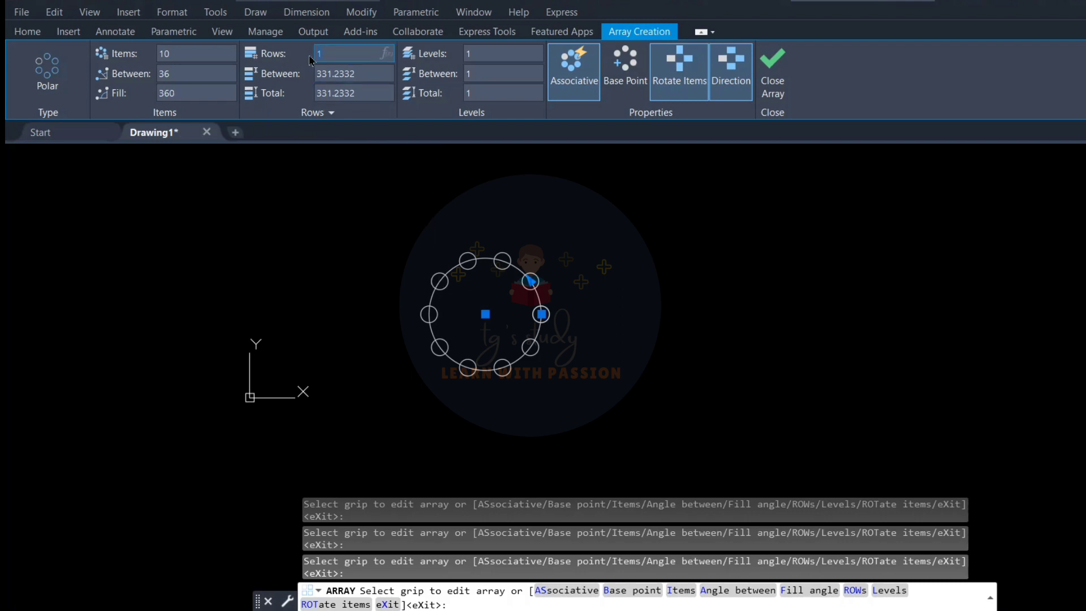
{"action": "key", "text": "Return"}
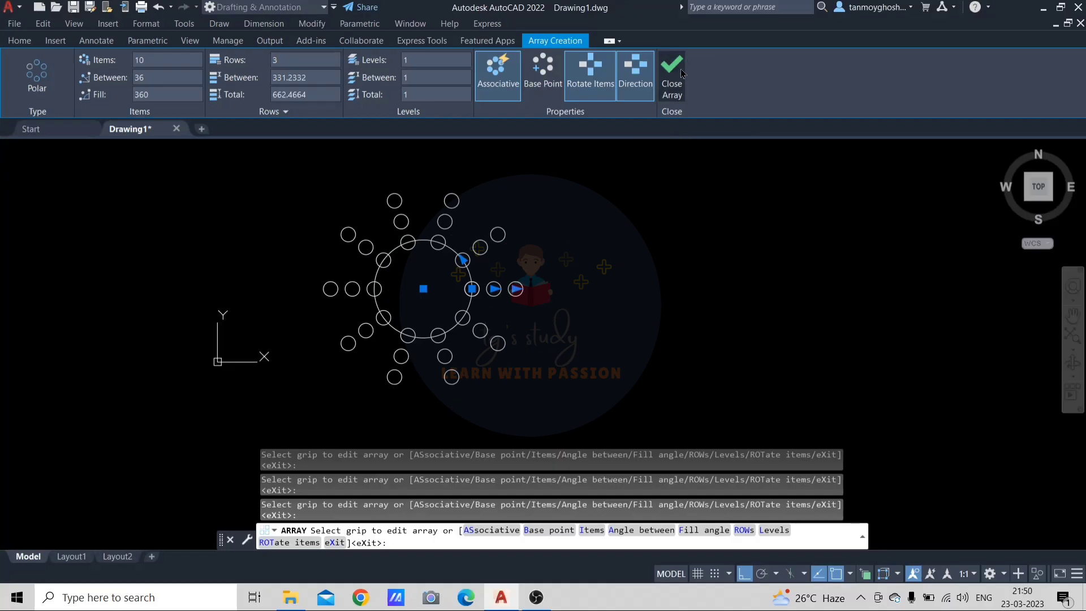
{"action": "left_click", "coordinate": [671, 87]}
Select the finished polar array to examine its editing options, and clear the selection
{"action": "scroll", "coordinate": [558, 250], "scroll_direction": "up", "scroll_amount": 4}
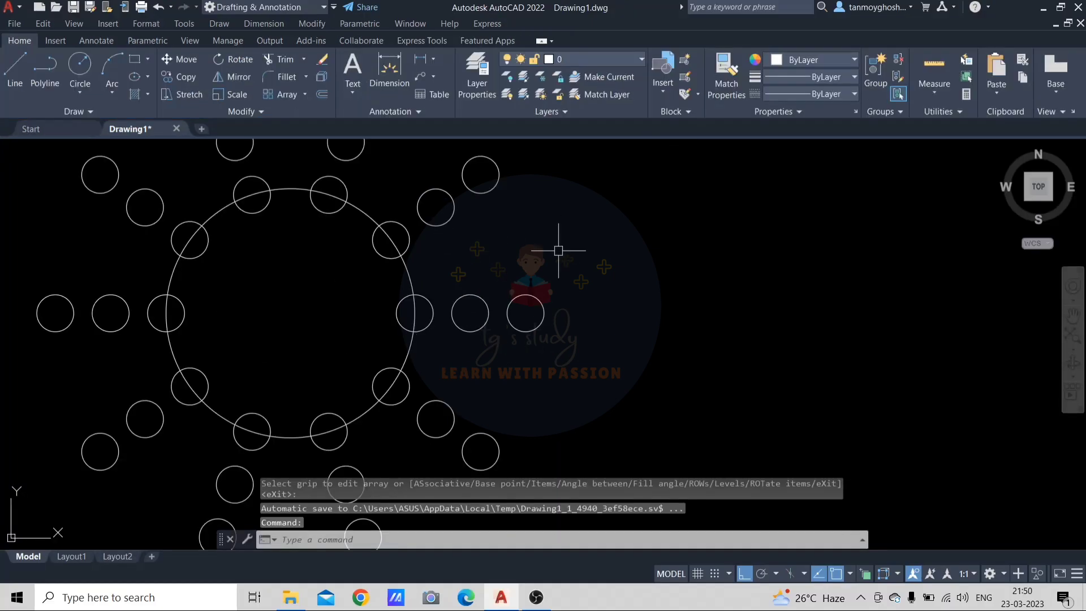
{"action": "left_click", "coordinate": [516, 308]}
{"action": "left_click", "coordinate": [560, 292]}
{"action": "scroll", "coordinate": [560, 293], "scroll_direction": "down", "scroll_amount": 5}
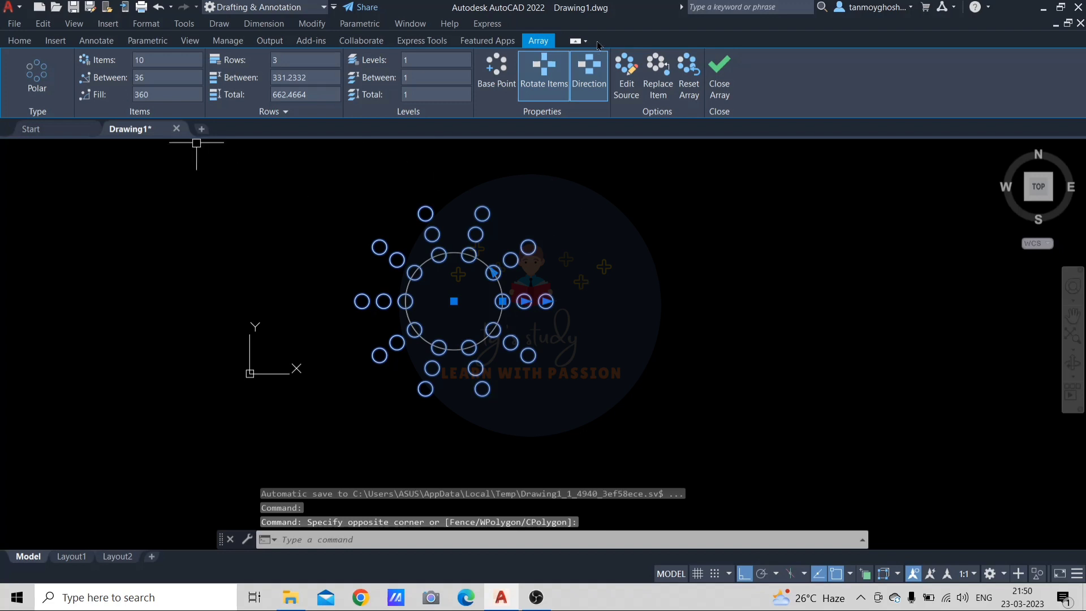
{"action": "key", "text": "Escape"}
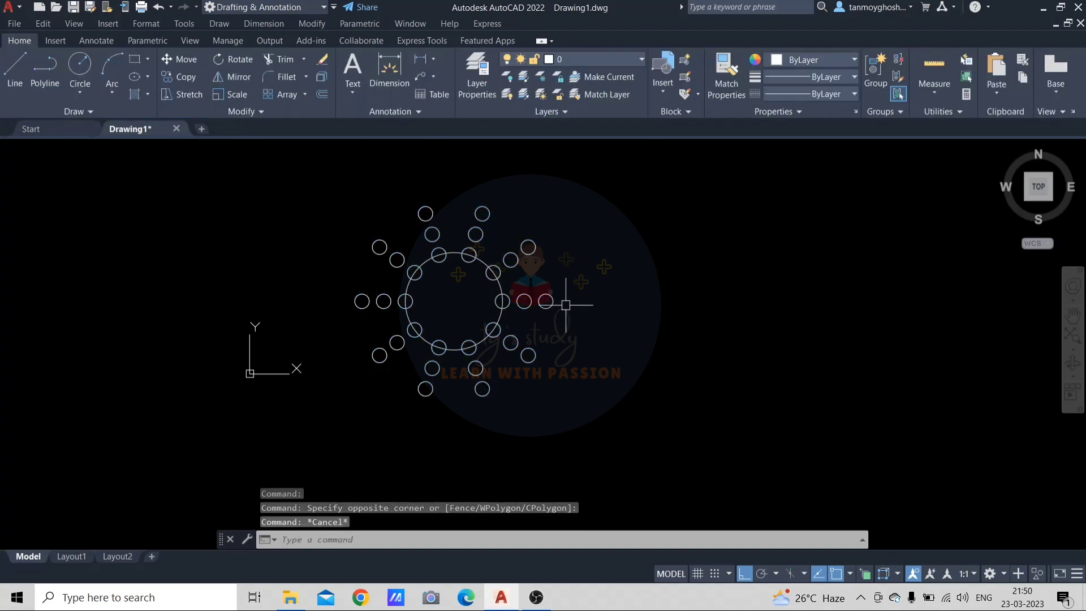
Explode the polar array of small circles and delete the two outer circles in the row along the large circle's horizontal axis
{"action": "type", "text": "x"}
{"action": "key", "text": "Return"}
{"action": "left_click", "coordinate": [549, 301]}
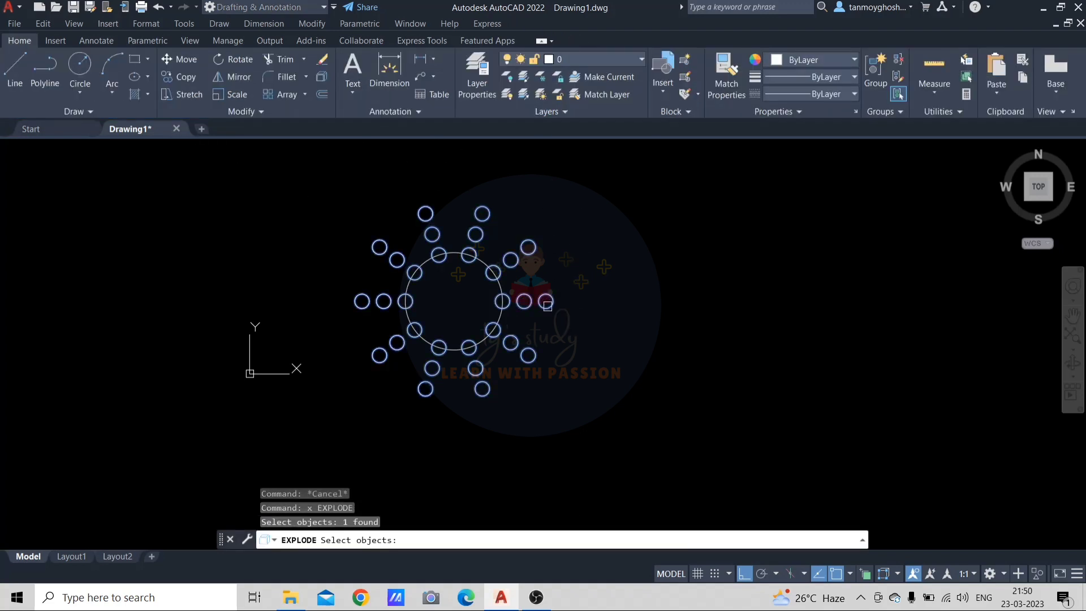
{"action": "scroll", "coordinate": [558, 297], "scroll_direction": "up", "scroll_amount": 2}
{"action": "left_click", "coordinate": [571, 255]}
{"action": "left_click", "coordinate": [504, 335]}
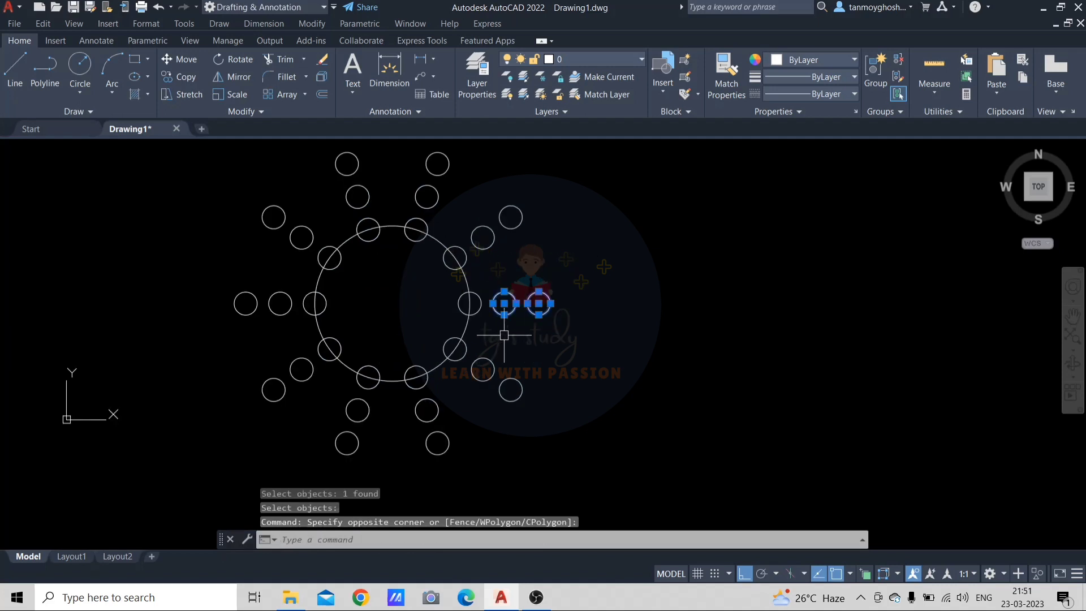
{"action": "key", "text": "Delete"}
{"action": "scroll", "coordinate": [613, 292], "scroll_direction": "down", "scroll_amount": 2}
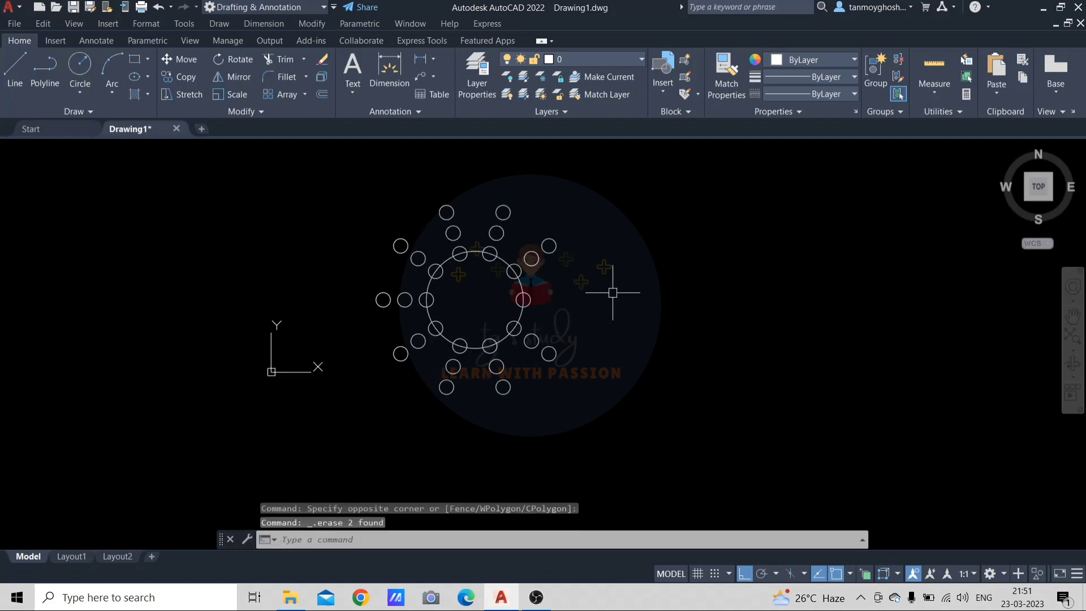
Erase the large circle and all the remaining small circles to clear the drawing
{"action": "middle_click_drag", "start_coordinate": [613, 292], "coordinate": [503, 315]}
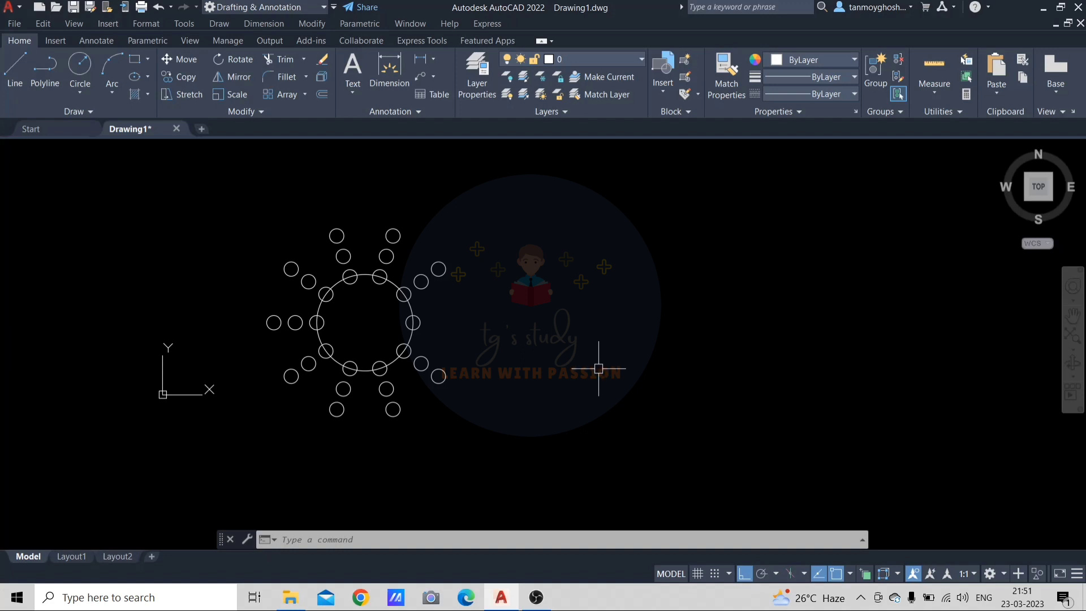
{"action": "left_click", "coordinate": [490, 191]}
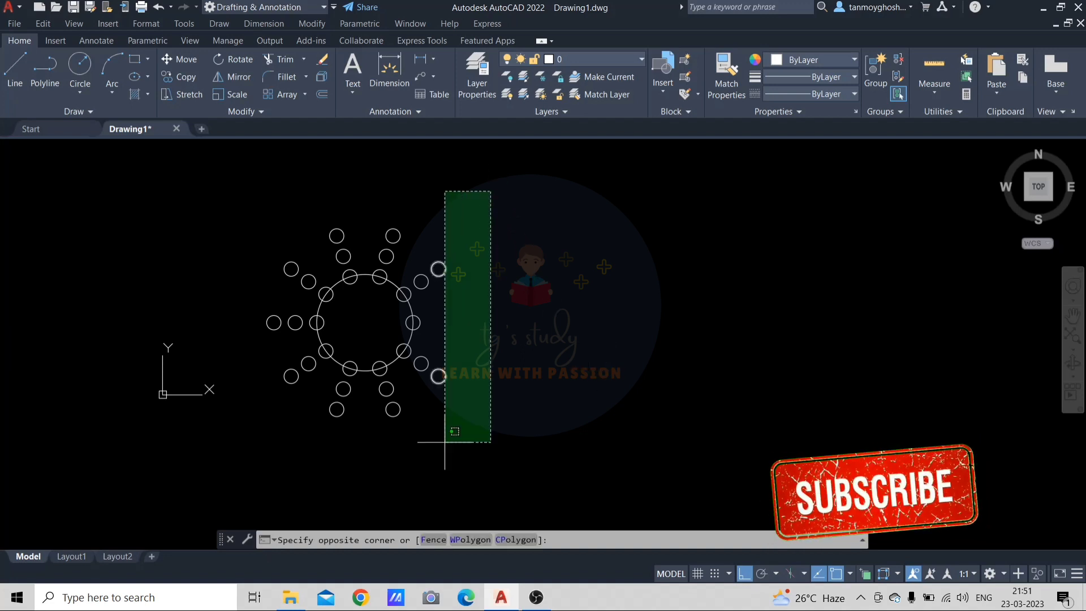
{"action": "left_click", "coordinate": [246, 485]}
{"action": "key", "text": "Delete"}
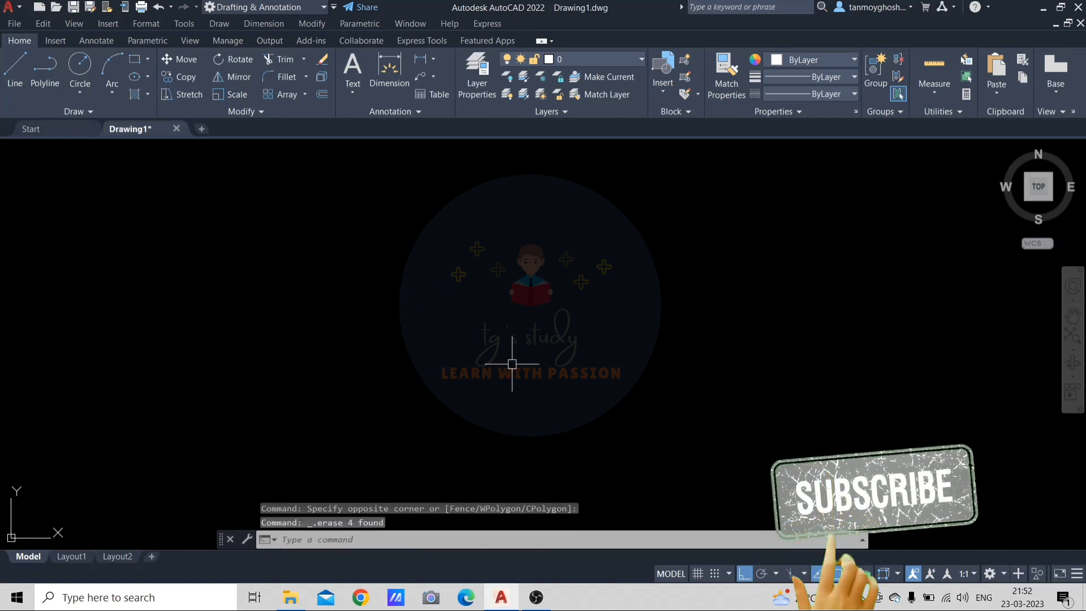
Draw a circle with a radius of 100 in the empty drawing area
{"action": "type", "text": "c"}
{"action": "key", "text": "Return"}
{"action": "left_click", "coordinate": [484, 324]}
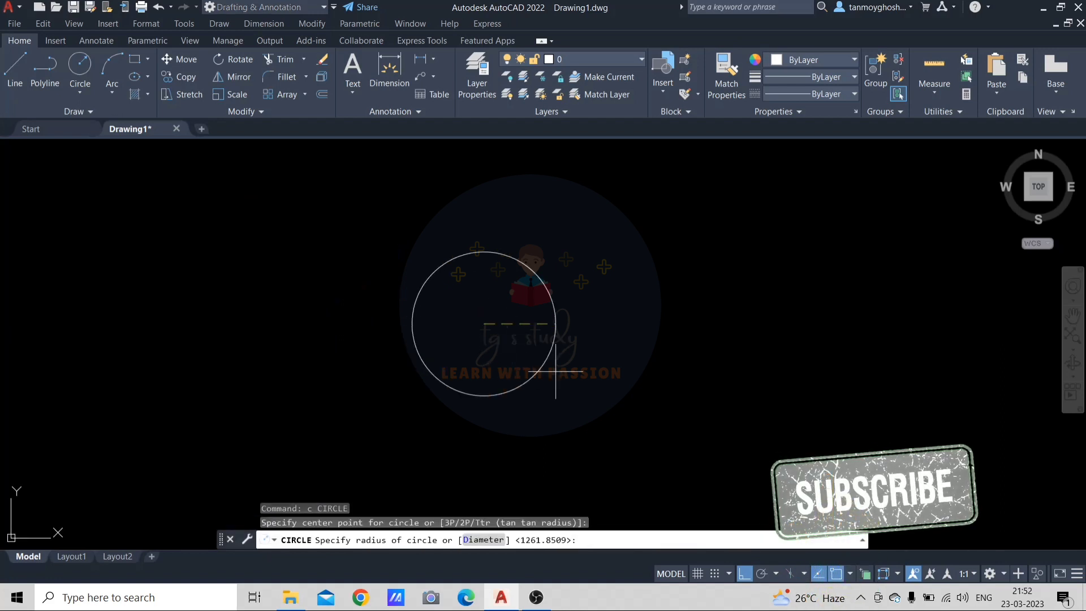
{"action": "type", "text": "r"}
{"action": "key", "text": "Return"}
{"action": "type", "text": "1"}
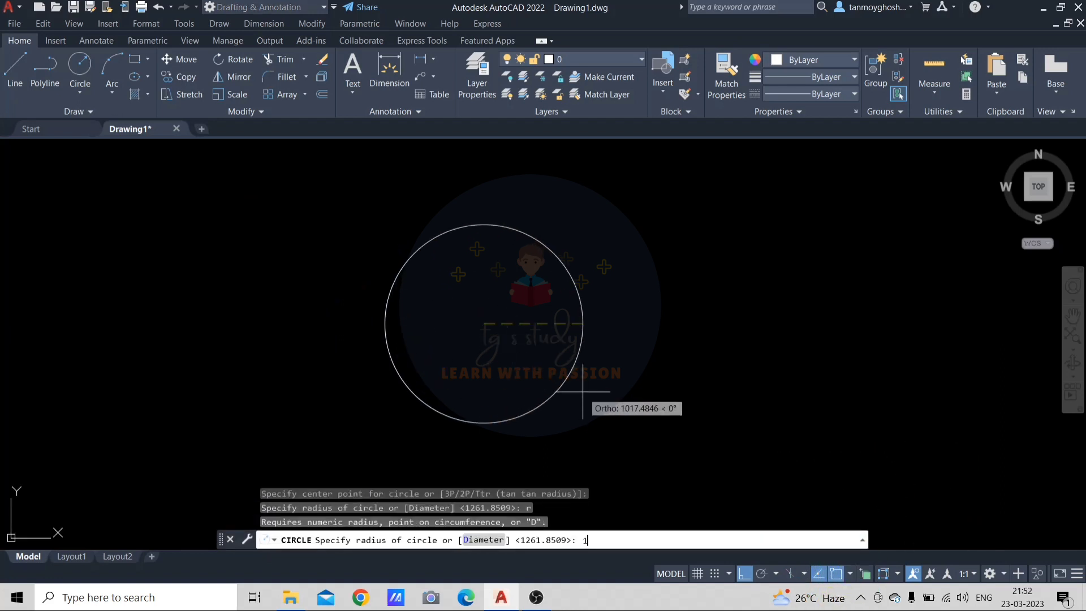
{"action": "type", "text": "00"}
{"action": "key", "text": "Return"}
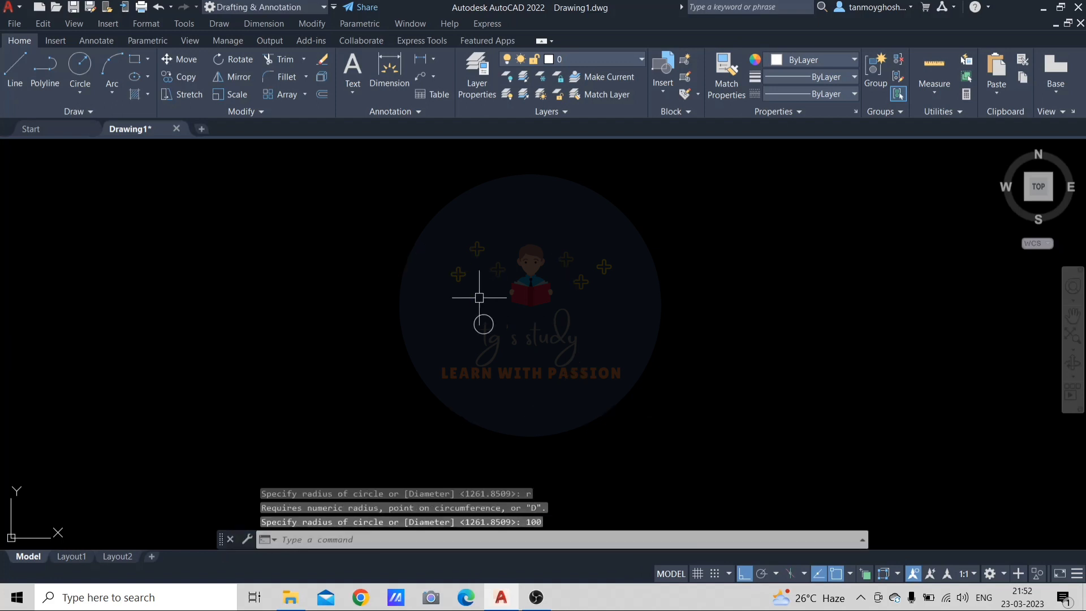
Draw a concentric circle with a radius of 85 from the first circle's centre
{"action": "scroll", "coordinate": [480, 311], "scroll_direction": "up", "scroll_amount": 10}
{"action": "key", "text": "Return"}
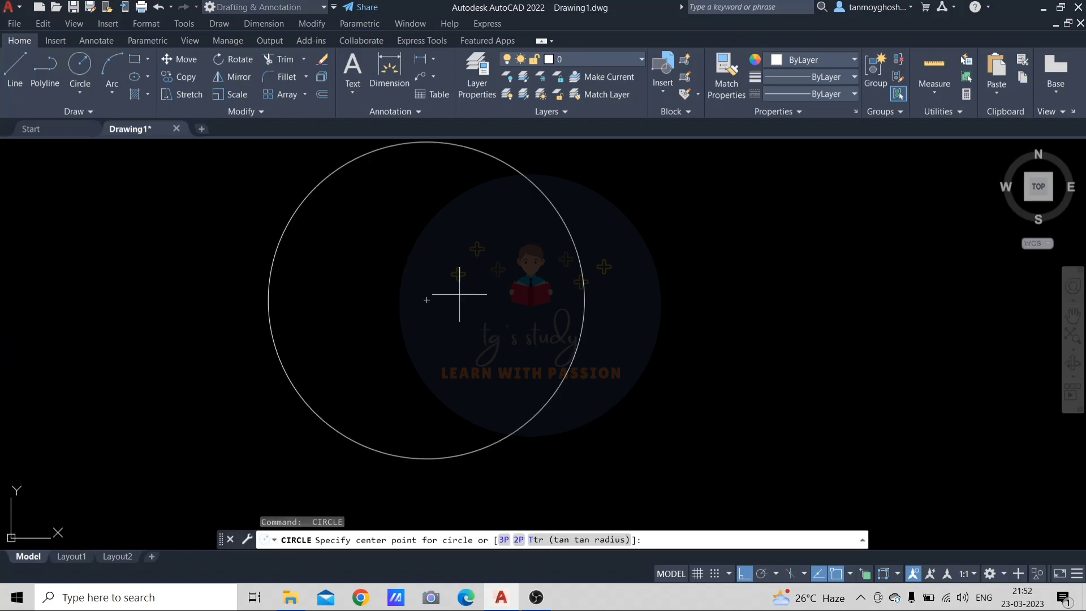
{"action": "left_click", "coordinate": [426, 300]}
{"action": "type", "text": "r"}
{"action": "key", "text": "Return"}
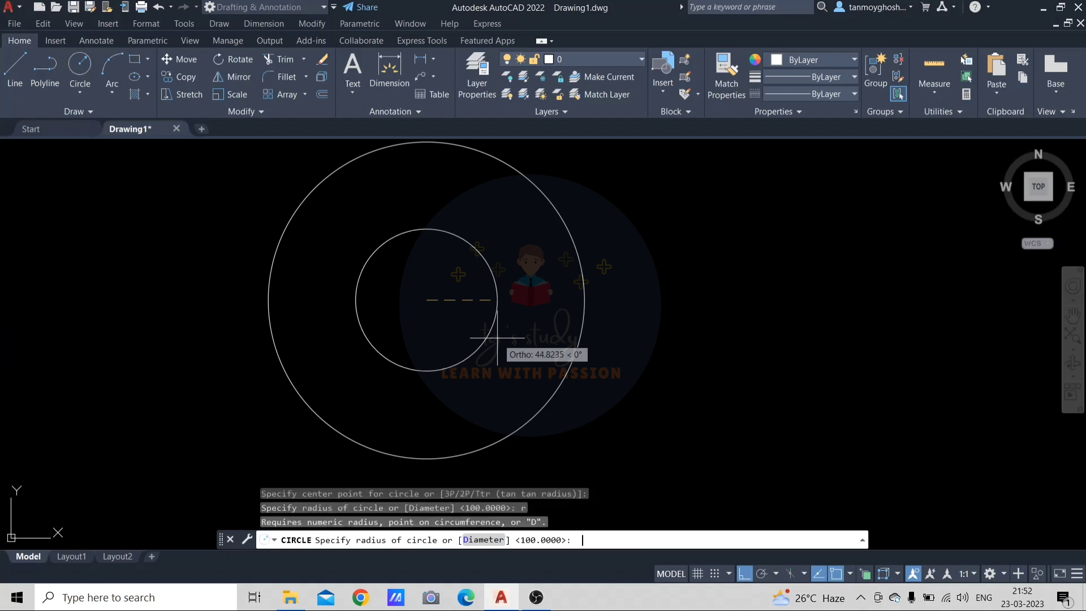
{"action": "type", "text": "85"}
{"action": "key", "text": "Return"}
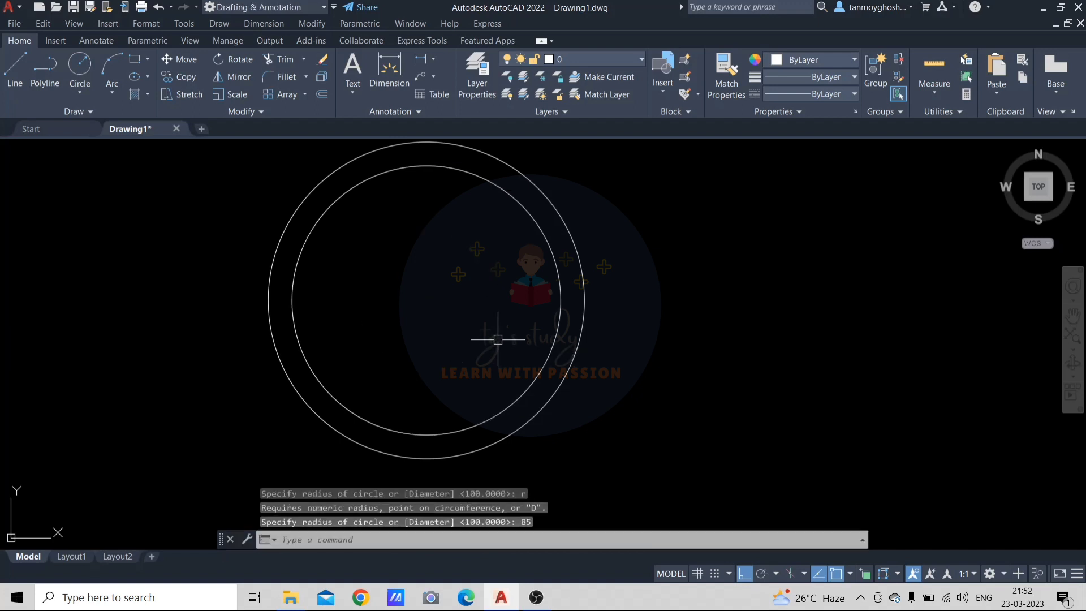
Draw a horizontal line joining the right-hand quadrant points of the inner and outer circles
{"action": "key", "text": "Escape"}
{"action": "key", "text": "Escape"}
{"action": "key", "text": "Escape"}
{"action": "type", "text": "l"}
{"action": "key", "text": "Return"}
{"action": "scroll", "coordinate": [512, 275], "scroll_direction": "up", "scroll_amount": 2}
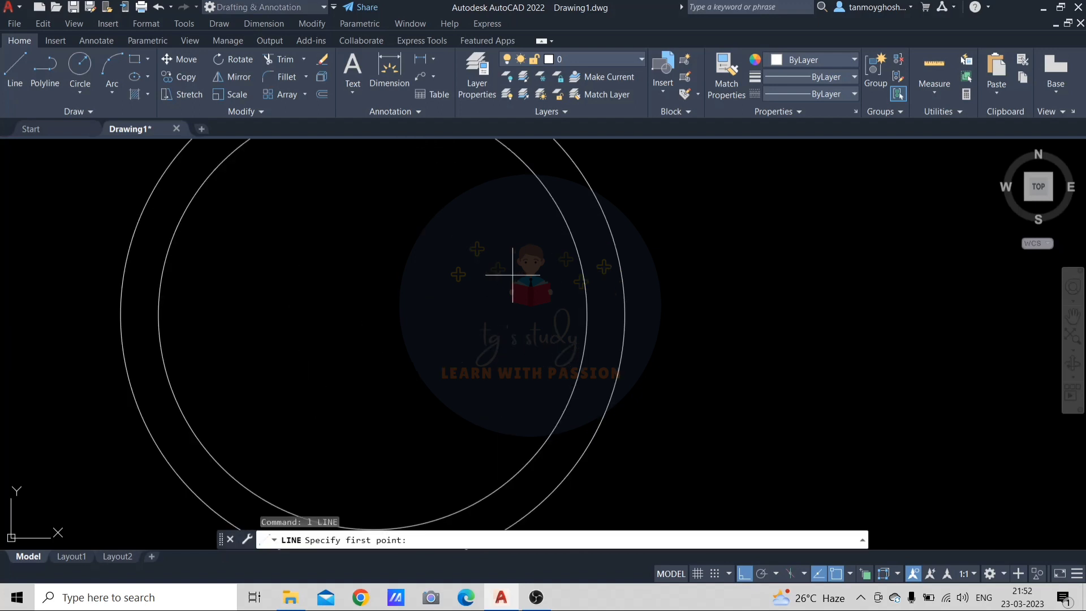
{"action": "left_click", "coordinate": [587, 314]}
{"action": "left_click", "coordinate": [624, 314]}
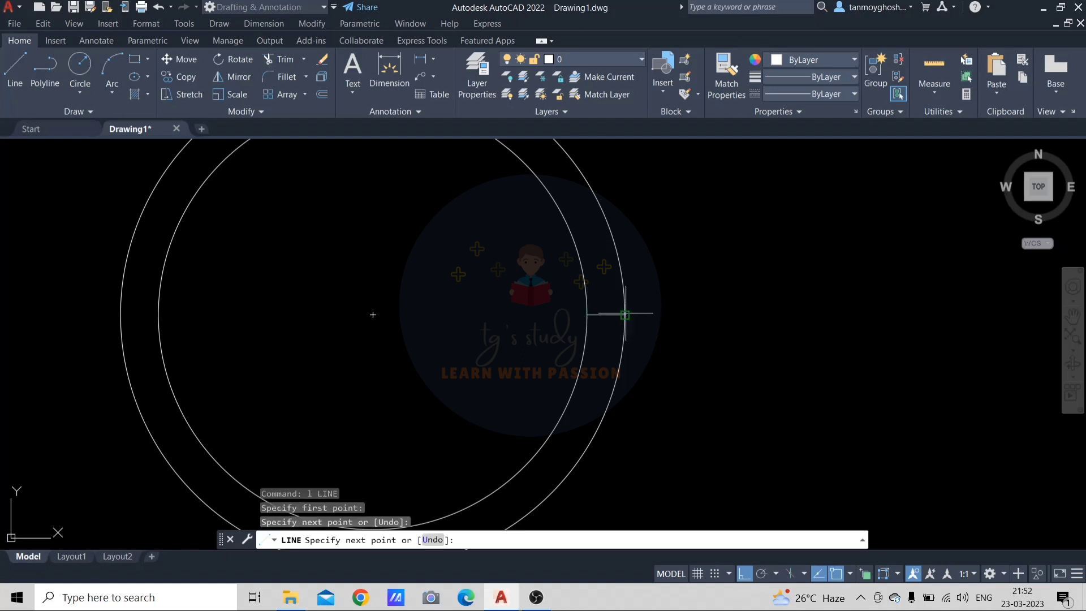
{"action": "key", "text": "Escape"}
Offset the short horizontal line by 5 to both its upper and lower sides
{"action": "scroll", "coordinate": [651, 313], "scroll_direction": "up", "scroll_amount": 4}
{"action": "type", "text": "o"}
{"action": "key", "text": "Return"}
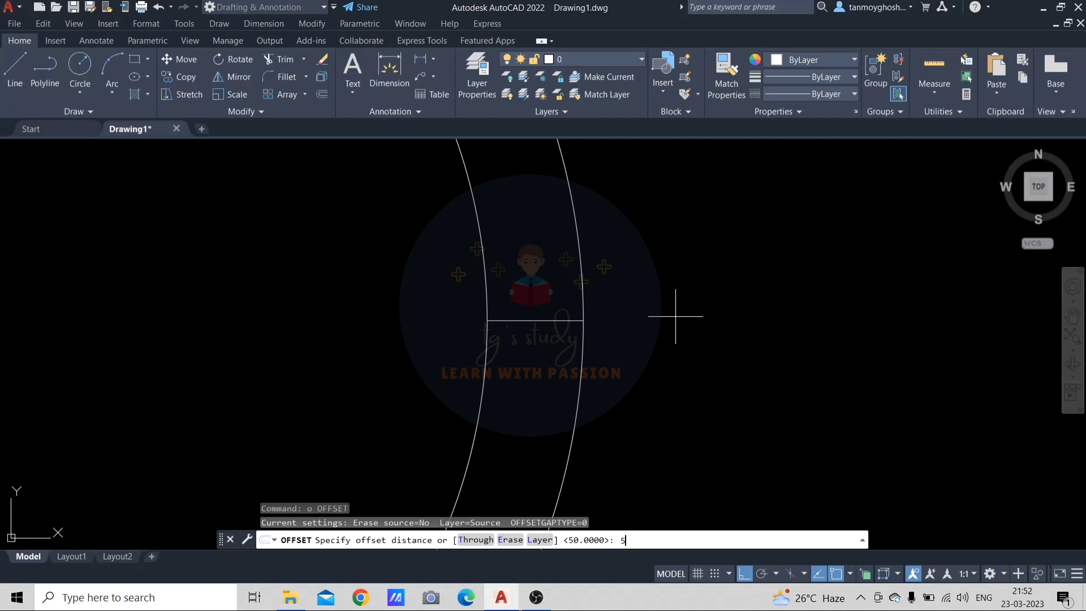
{"action": "key", "text": "Return"}
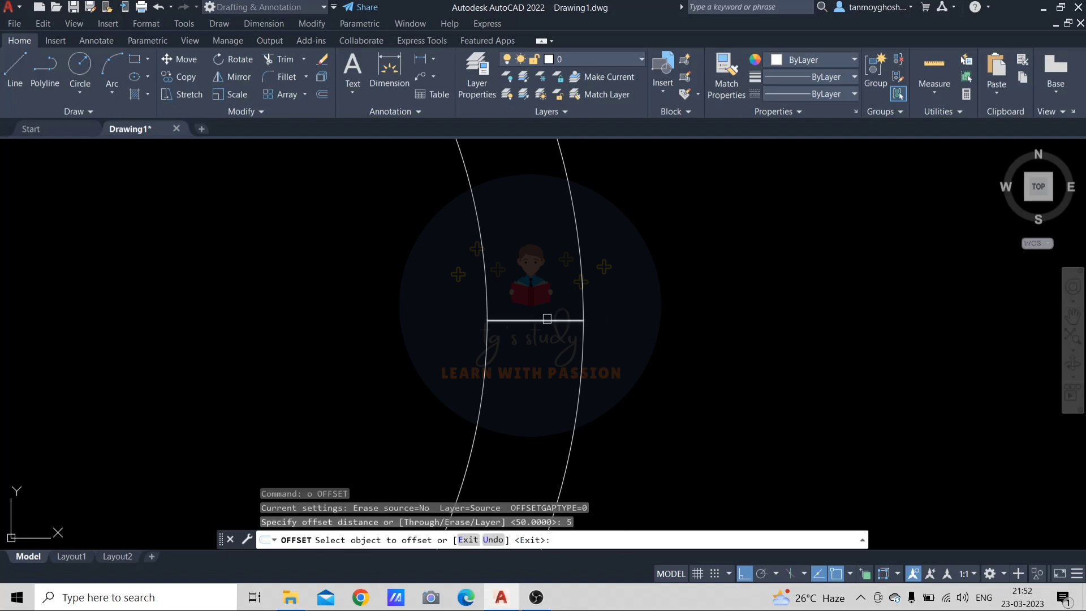
{"action": "left_click", "coordinate": [547, 320]}
{"action": "left_click", "coordinate": [545, 266]}
{"action": "left_click", "coordinate": [540, 320]}
{"action": "left_click", "coordinate": [532, 370]}
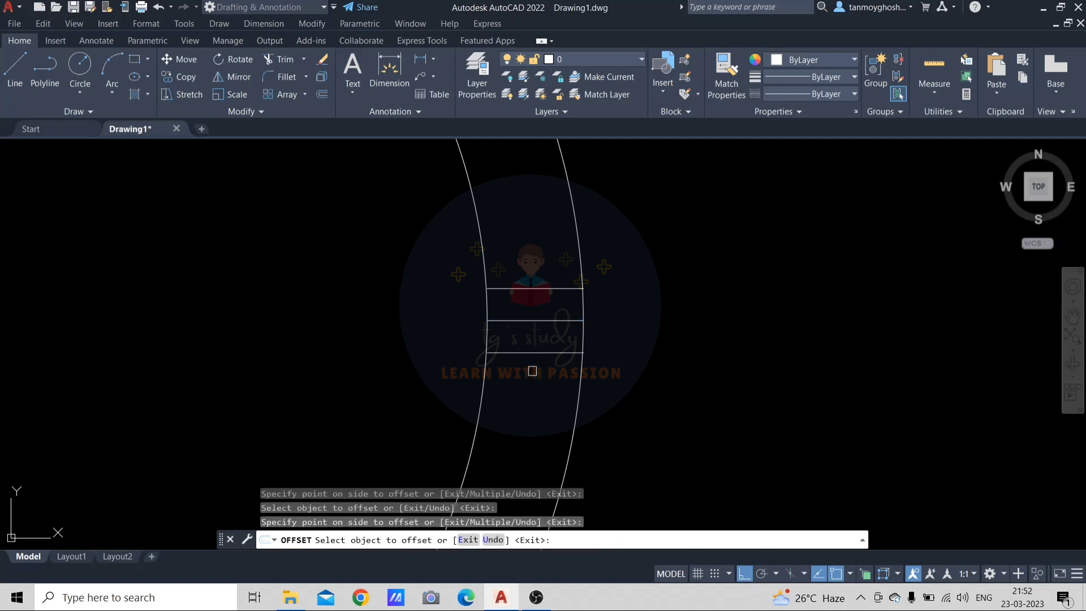
Delete the original middle line between the two offset lines
{"action": "key", "text": "Escape"}
{"action": "left_click", "coordinate": [560, 320]}
{"action": "key", "text": "Delete"}
{"action": "scroll", "coordinate": [758, 293], "scroll_direction": "down", "scroll_amount": 5}
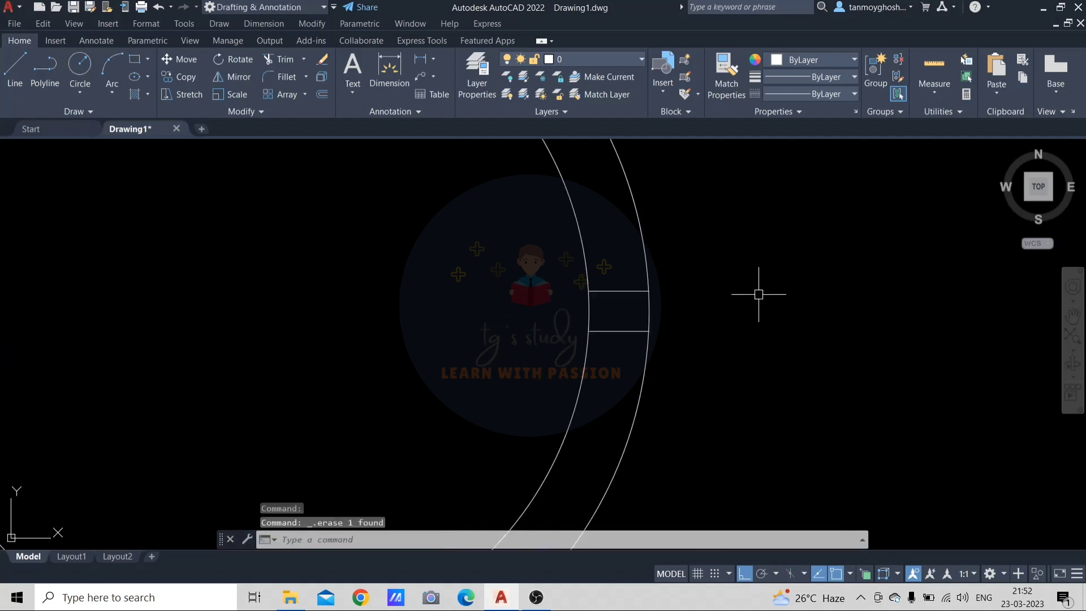
{"action": "middle_click_drag", "start_coordinate": [759, 293], "coordinate": [747, 314]}
{"action": "key", "text": "Escape"}
{"action": "key", "text": "Escape"}
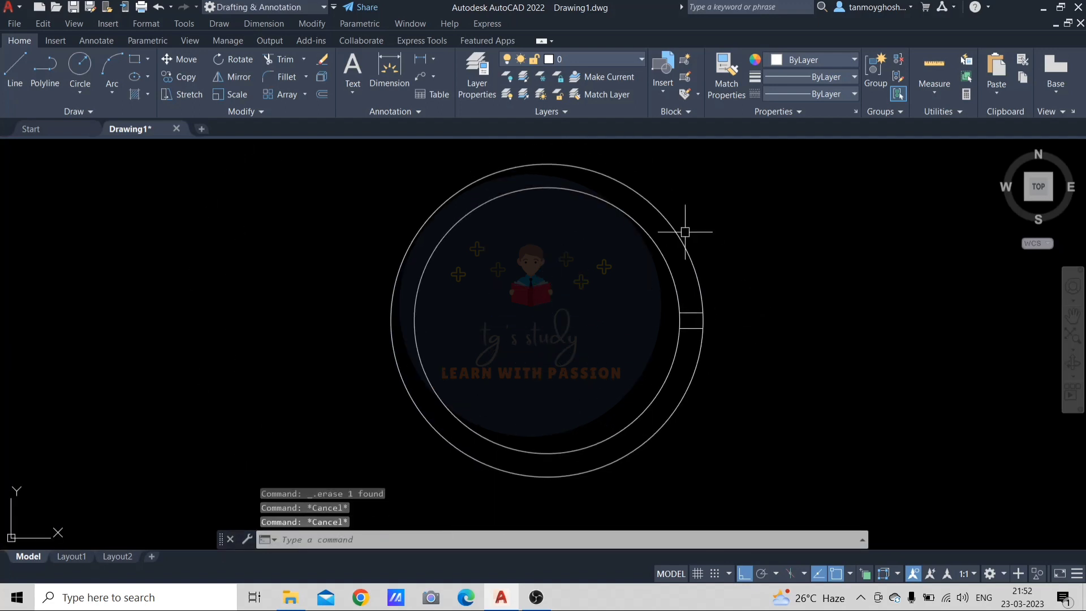
Trim the outer circle outside the two short lines and delete its leftover arc on the opposite side
{"action": "type", "text": "tr"}
{"action": "key", "text": "Return"}
{"action": "left_click", "coordinate": [681, 234]}
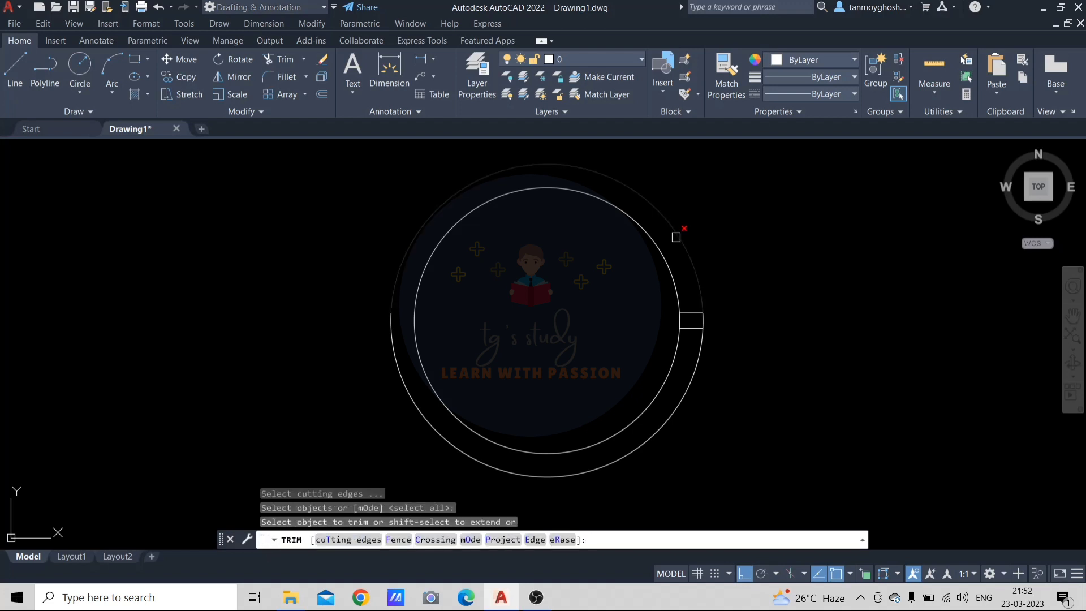
{"action": "left_click", "coordinate": [398, 352]}
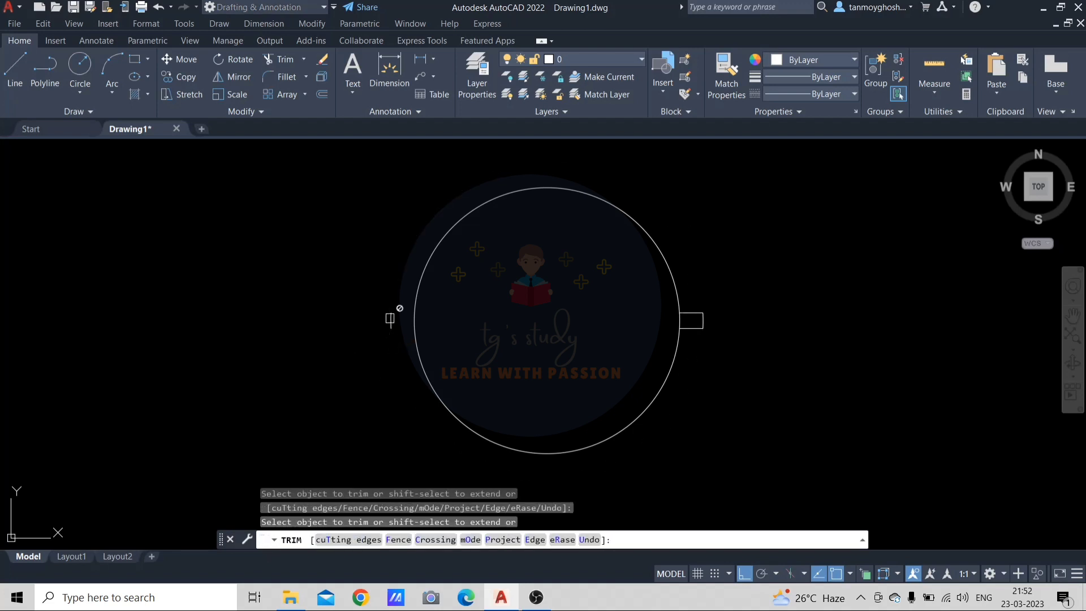
{"action": "left_click", "coordinate": [384, 312]}
{"action": "left_click", "coordinate": [380, 334]}
{"action": "key", "text": "Escape"}
{"action": "left_click", "coordinate": [391, 318]}
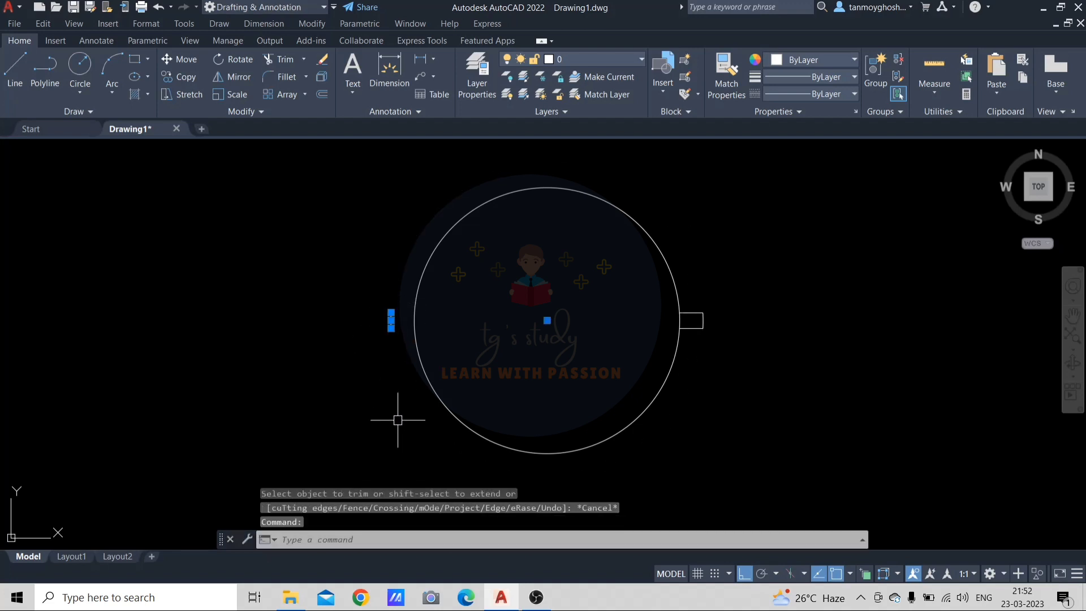
{"action": "key", "text": "Delete"}
Trim away the inner circle's arc between the two short lines to open the tooth into the circle
{"action": "scroll", "coordinate": [700, 298], "scroll_direction": "up", "scroll_amount": 5}
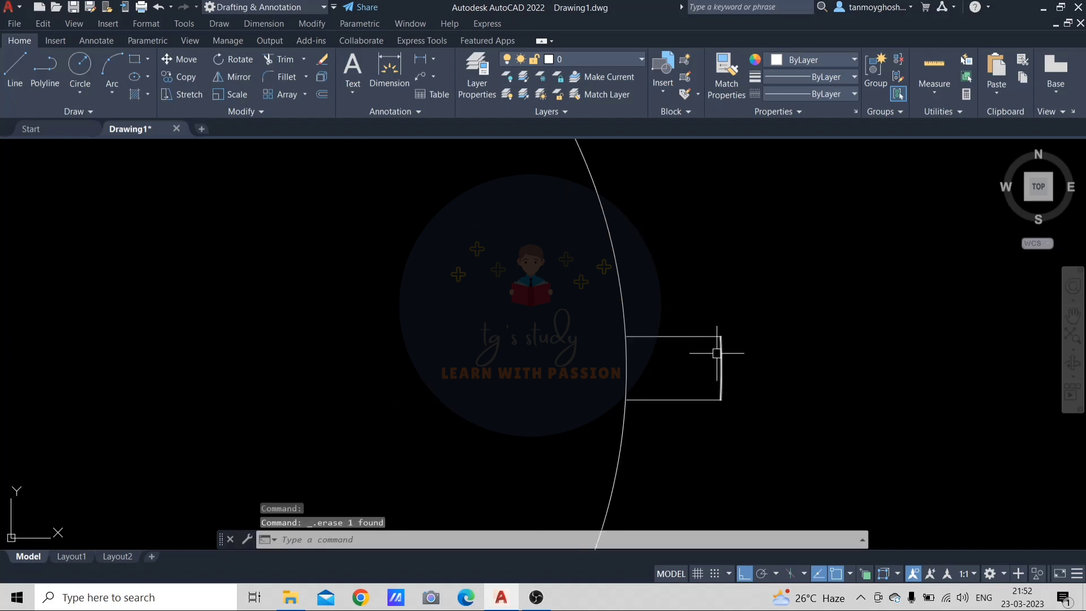
{"action": "type", "text": "tr"}
{"action": "key", "text": "Return"}
{"action": "left_click", "coordinate": [699, 325]}
{"action": "left_click", "coordinate": [546, 404]}
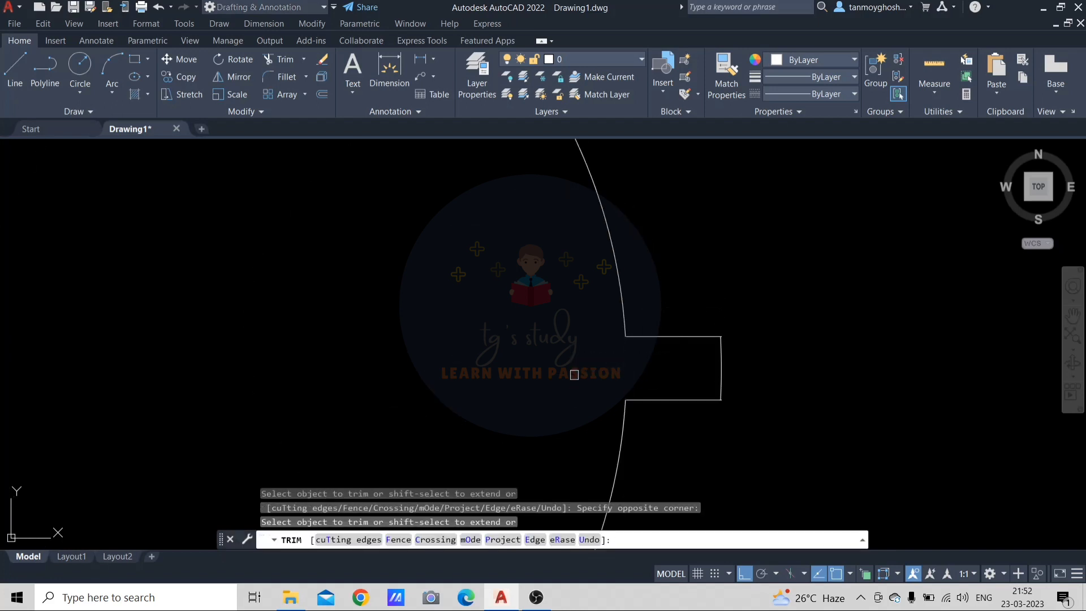
{"action": "scroll", "coordinate": [625, 346], "scroll_direction": "down", "scroll_amount": 8}
{"action": "key", "text": "Escape"}
{"action": "scroll", "coordinate": [680, 341], "scroll_direction": "up", "scroll_amount": 4}
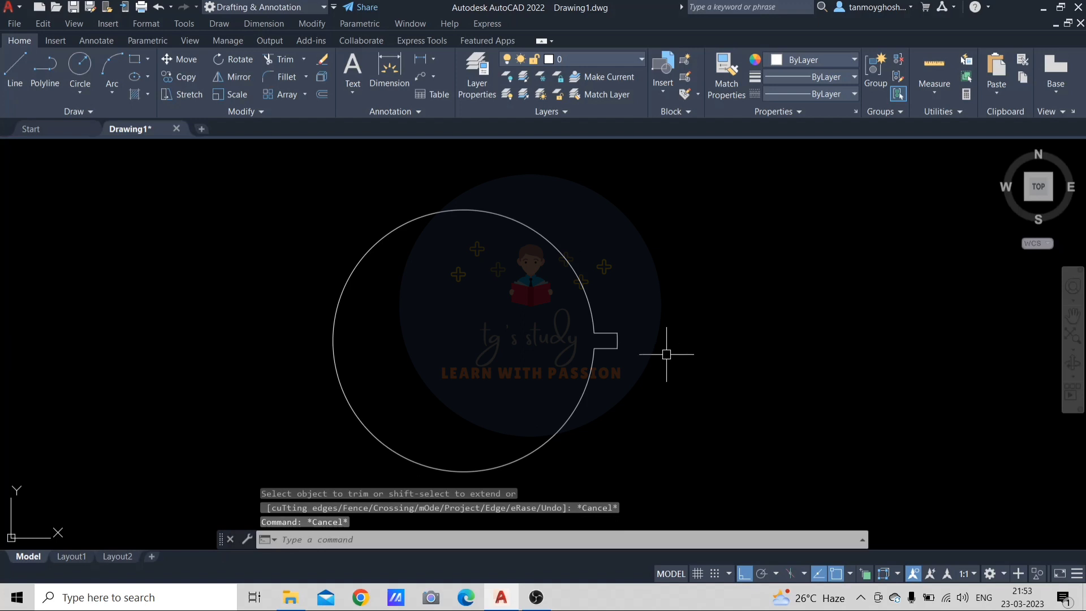
{"action": "middle_click_drag", "start_coordinate": [666, 354], "coordinate": [691, 332]}
{"action": "key", "text": "Escape"}
{"action": "key", "text": "Escape"}
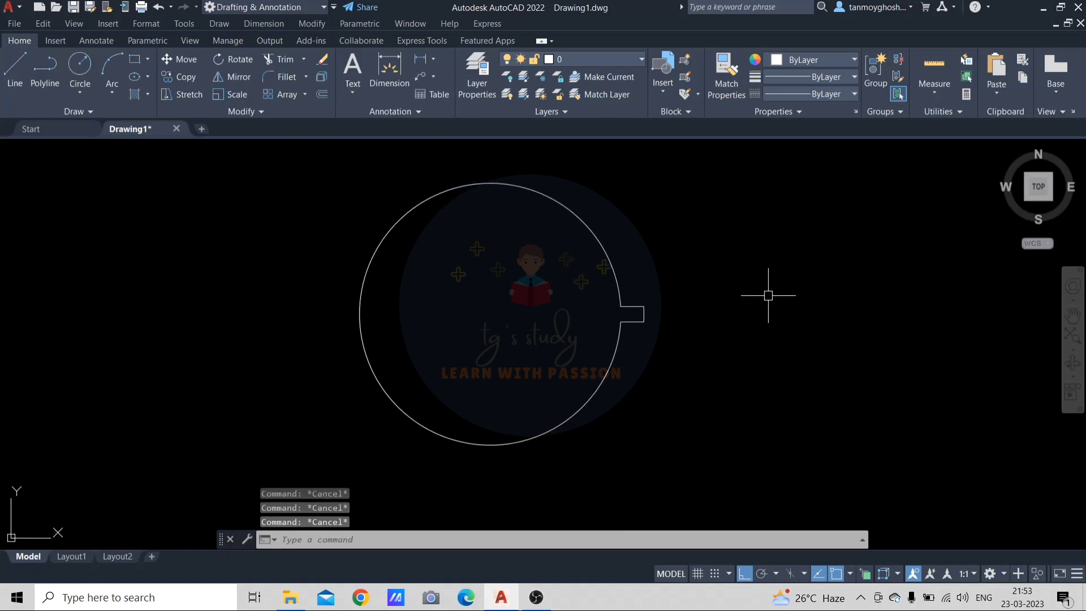
Create a polar array of the tooth's two lines and end arc around the circle's centre
{"action": "type", "text": "ar"}
{"action": "key", "text": "Return"}
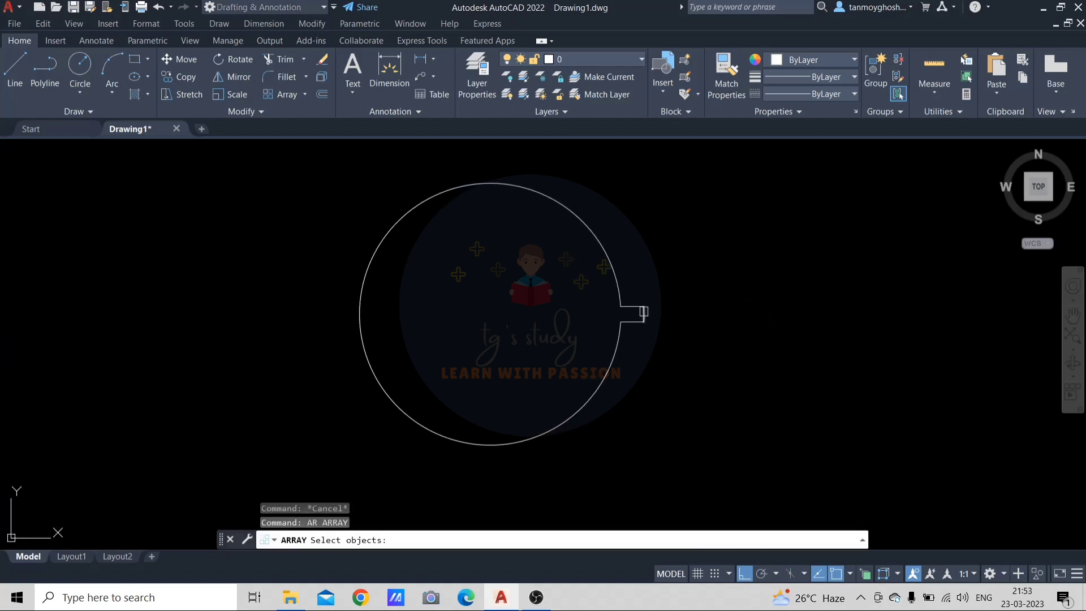
{"action": "scroll", "coordinate": [643, 312], "scroll_direction": "up", "scroll_amount": 4}
{"action": "left_click", "coordinate": [605, 298]}
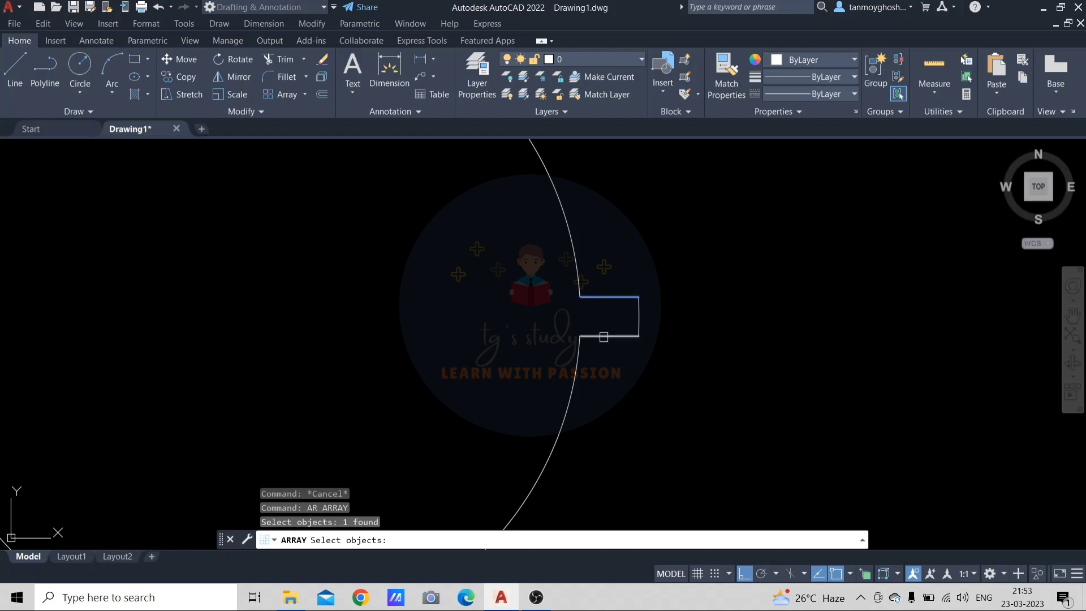
{"action": "left_click", "coordinate": [604, 337]}
{"action": "left_click", "coordinate": [635, 316]}
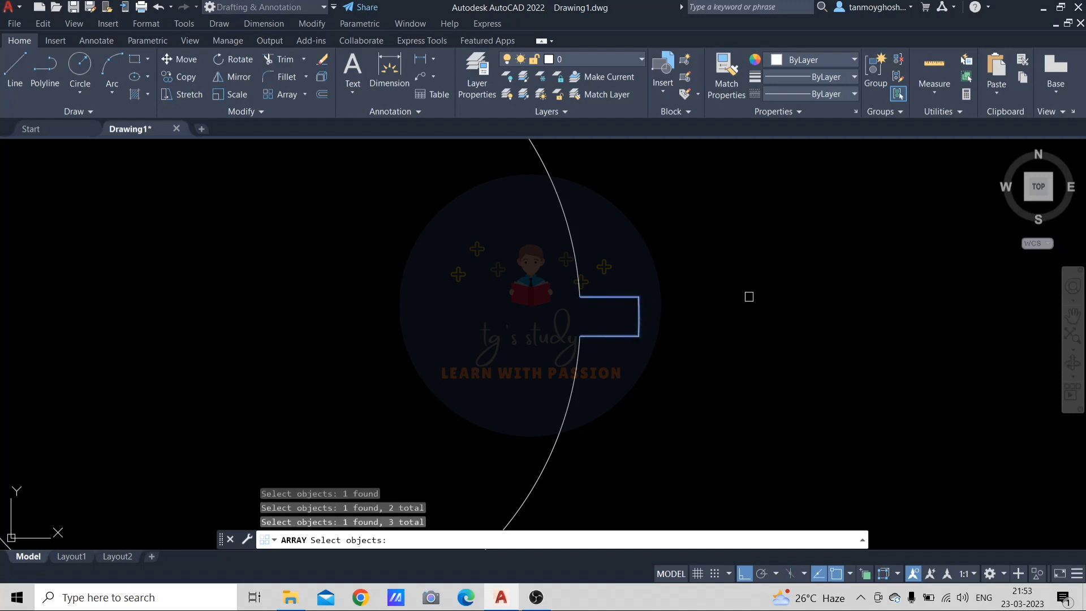
{"action": "key", "text": "Return"}
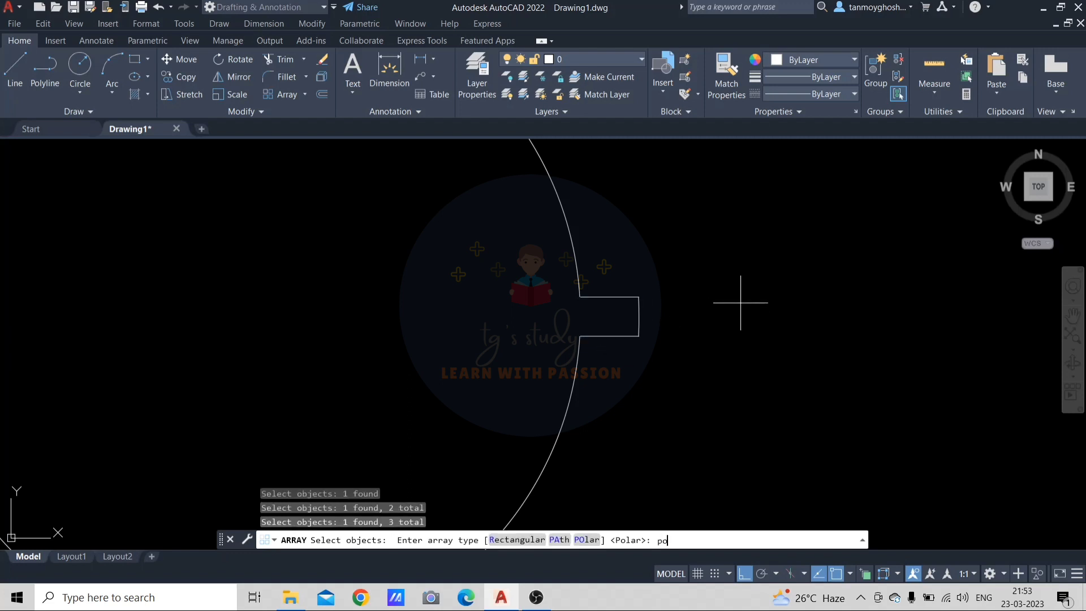
{"action": "type", "text": "po"}
{"action": "key", "text": "Return"}
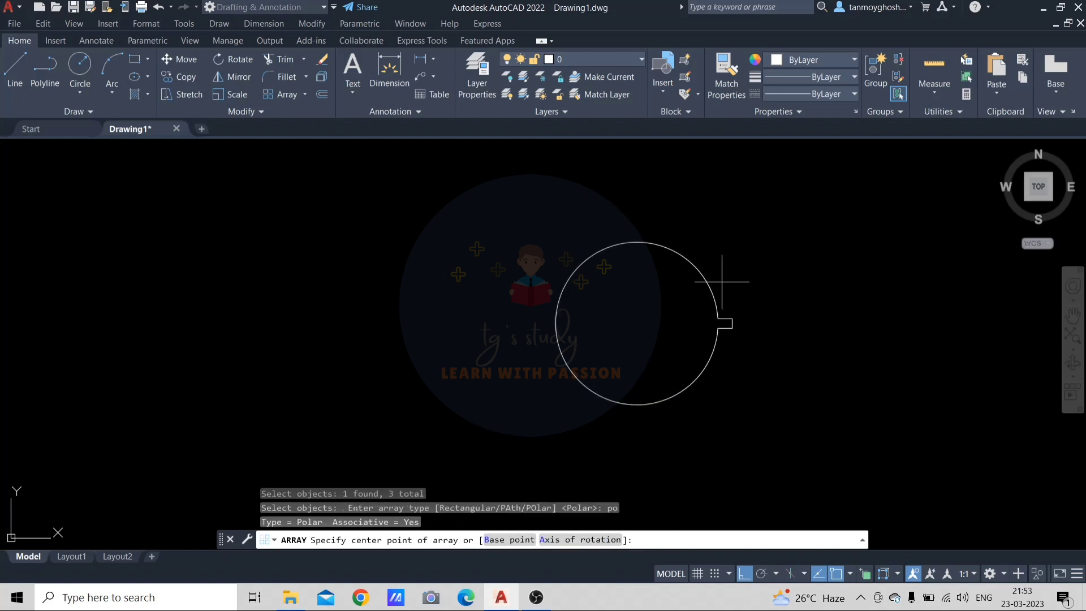
{"action": "left_click", "coordinate": [637, 323]}
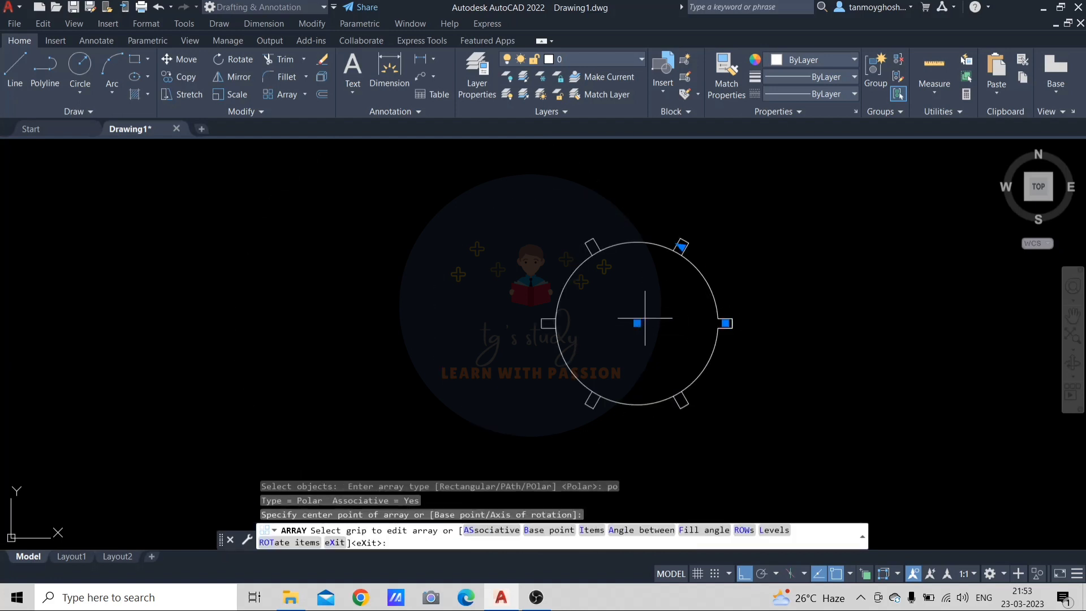
Set the tooth polar array's number of items to 12
{"action": "scroll", "coordinate": [645, 314], "scroll_direction": "up", "scroll_amount": 3}
{"action": "scroll", "coordinate": [650, 311], "scroll_direction": "down", "scroll_amount": 2}
{"action": "middle_click_drag", "start_coordinate": [686, 311], "coordinate": [596, 318]}
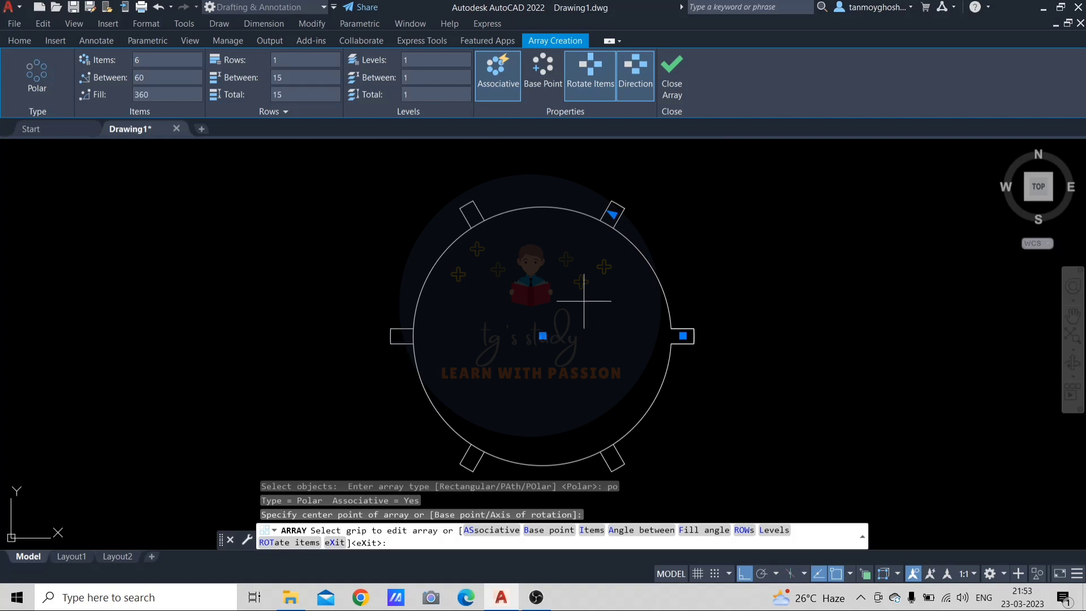
{"action": "scroll", "coordinate": [558, 316], "scroll_direction": "down", "scroll_amount": 2}
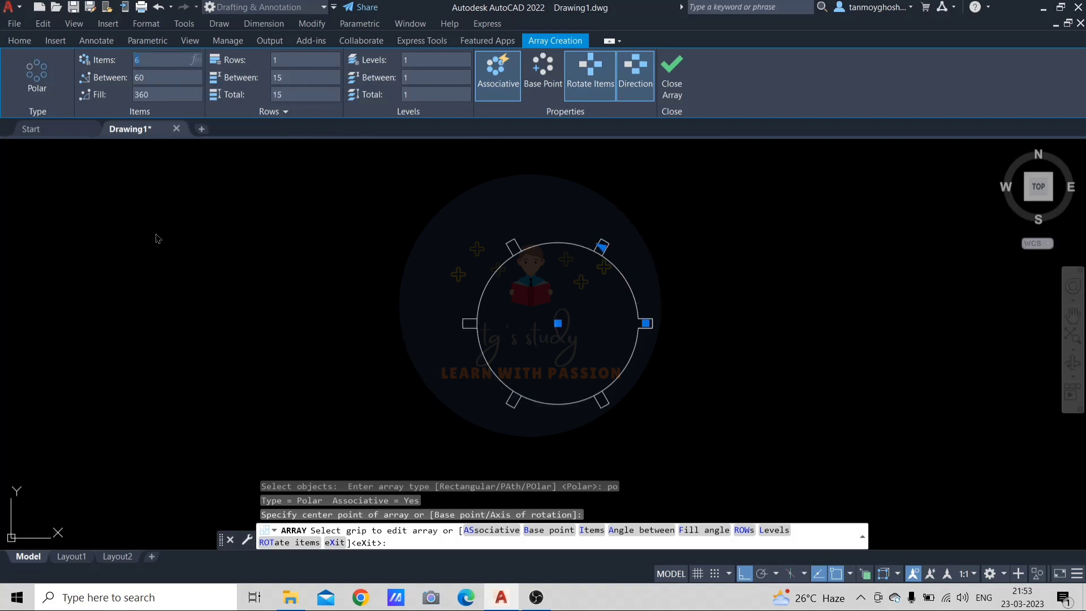
{"action": "key", "text": "Return"}
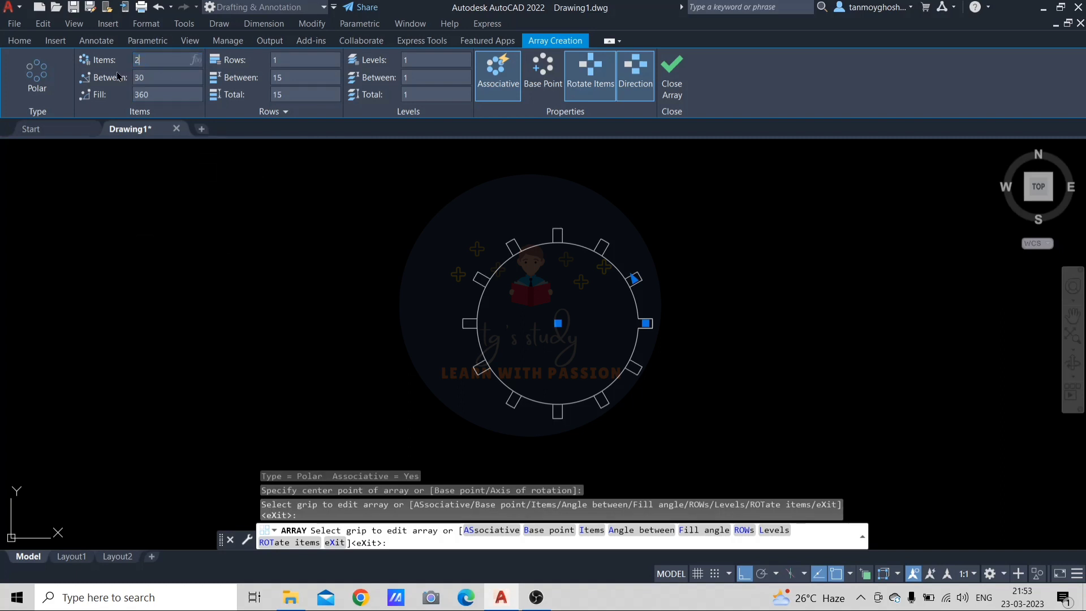
Set the gear's tooth polar array to 20 items and finish the array
{"action": "key", "text": "Return"}
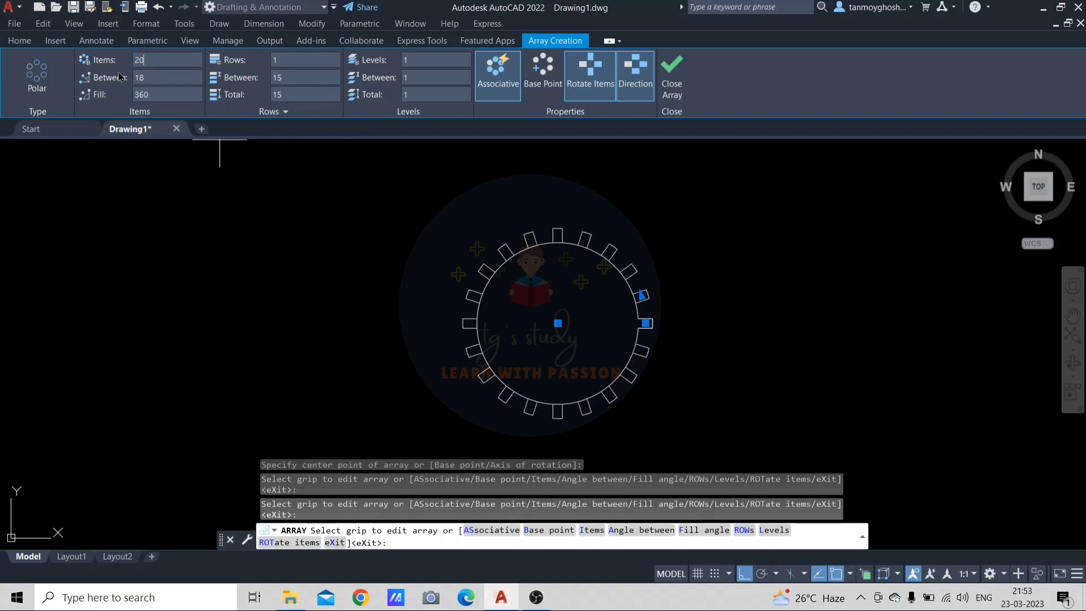
{"action": "scroll", "coordinate": [577, 283], "scroll_direction": "up", "scroll_amount": 2}
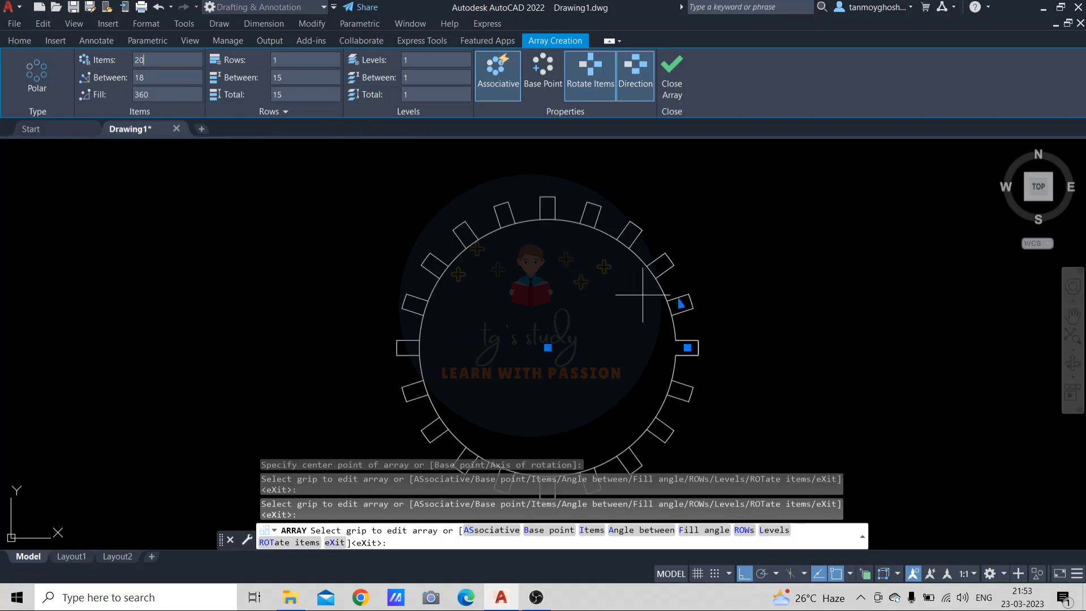
{"action": "key", "text": "Escape"}
Trim away the circle's arc inside the tooth just above the rightmost tooth of the gear
{"action": "scroll", "coordinate": [701, 320], "scroll_direction": "up", "scroll_amount": 2}
{"action": "type", "text": "te cor"}
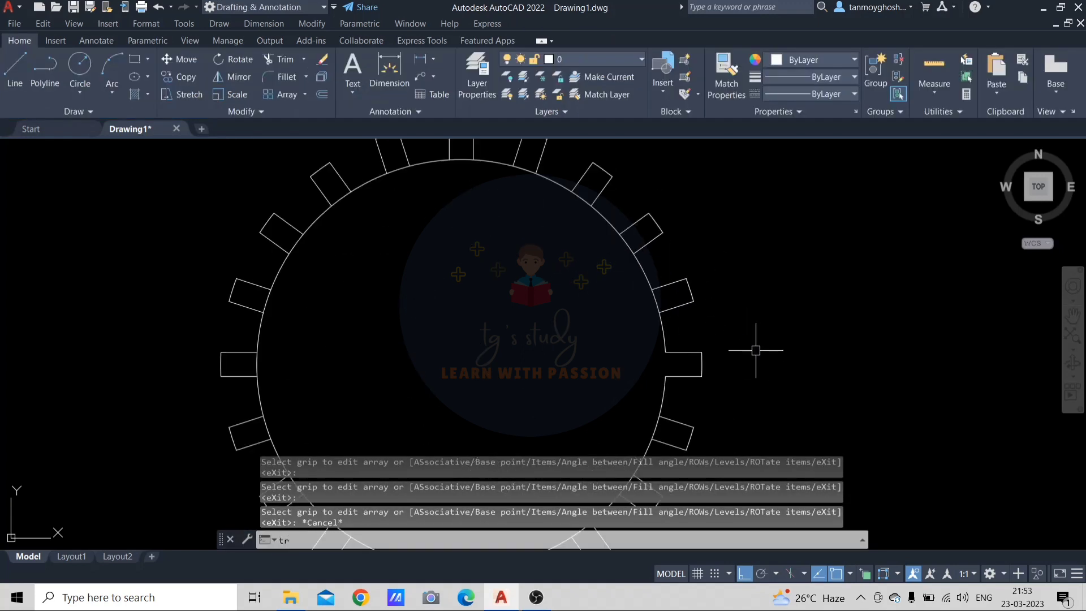
{"action": "key", "text": "Return"}
{"action": "scroll", "coordinate": [649, 300], "scroll_direction": "up", "scroll_amount": 5}
{"action": "left_click", "coordinate": [711, 289]}
{"action": "left_click", "coordinate": [662, 308]}
{"action": "scroll", "coordinate": [620, 316], "scroll_direction": "down", "scroll_amount": 3}
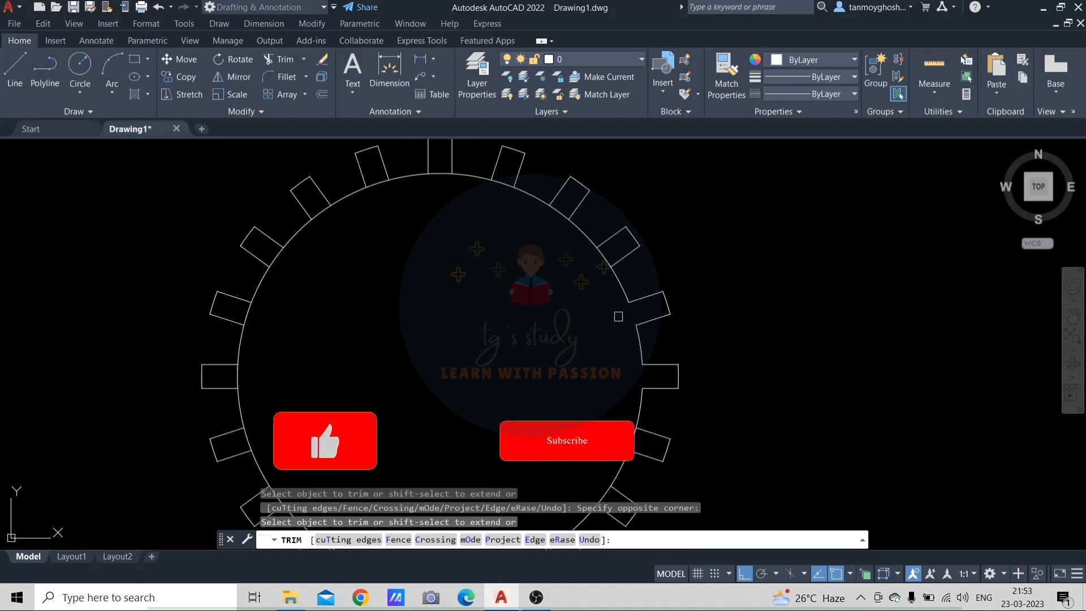
Trim away the circle's arcs inside the two teeth below the gear's rightmost tooth and end trimming
{"action": "middle_click_drag", "start_coordinate": [630, 439], "coordinate": [673, 379]}
{"action": "scroll", "coordinate": [682, 380], "scroll_direction": "up", "scroll_amount": 2}
{"action": "left_click", "coordinate": [672, 380]}
{"action": "left_click", "coordinate": [663, 378]}
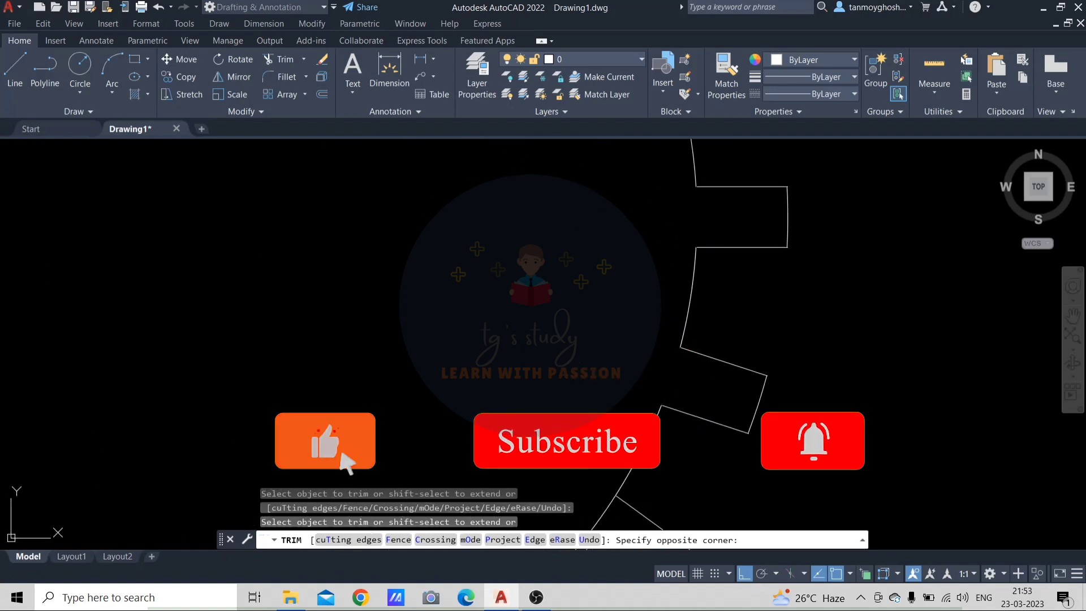
{"action": "left_click", "coordinate": [650, 374]}
{"action": "left_click", "coordinate": [630, 362]}
{"action": "scroll", "coordinate": [624, 357], "scroll_direction": "down", "scroll_amount": 5}
{"action": "scroll", "coordinate": [623, 376], "scroll_direction": "up", "scroll_amount": 4}
{"action": "left_click", "coordinate": [676, 327]}
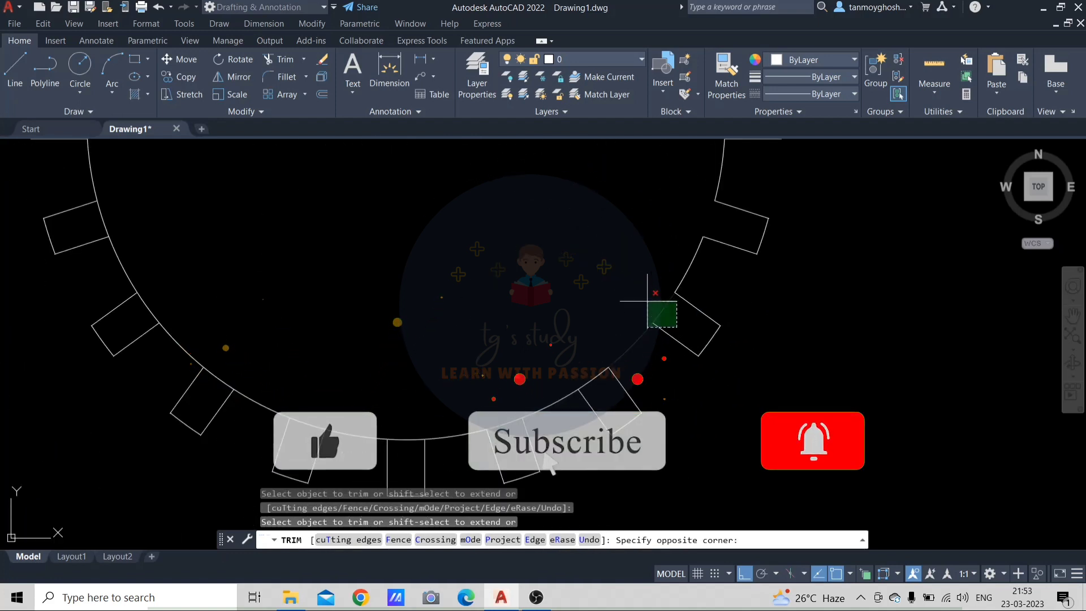
{"action": "scroll", "coordinate": [699, 331], "scroll_direction": "down", "scroll_amount": 6}
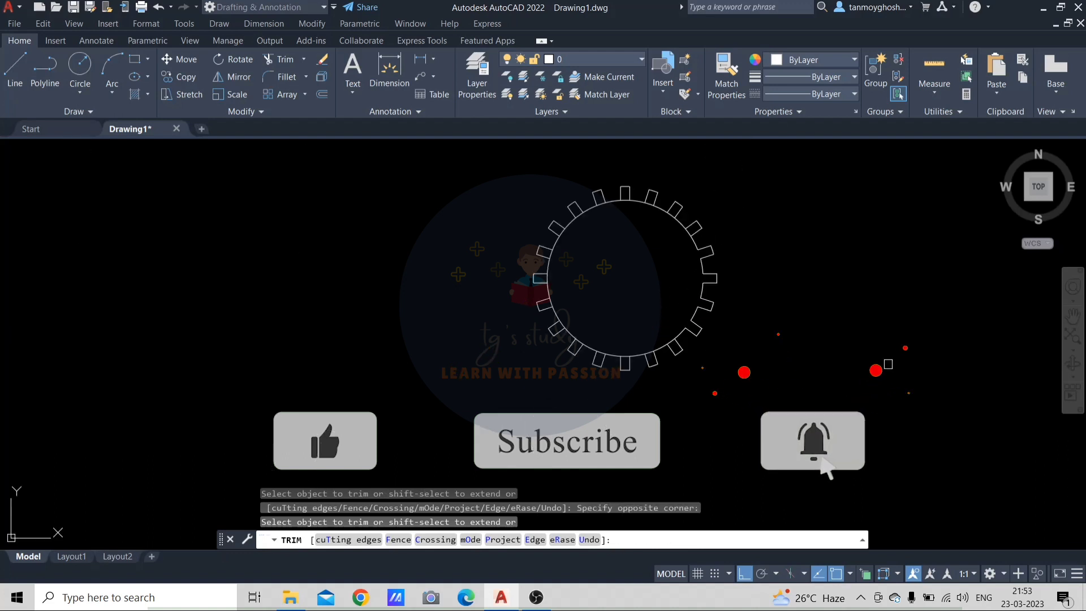
{"action": "scroll", "coordinate": [899, 362], "scroll_direction": "down", "scroll_amount": 2}
{"action": "scroll", "coordinate": [804, 333], "scroll_direction": "up", "scroll_amount": 4}
{"action": "scroll", "coordinate": [829, 332], "scroll_direction": "down", "scroll_amount": 2}
{"action": "middle_click_drag", "start_coordinate": [828, 332], "coordinate": [581, 362]}
{"action": "scroll", "coordinate": [511, 334], "scroll_direction": "up", "scroll_amount": 4}
{"action": "left_click", "coordinate": [621, 333]}
{"action": "scroll", "coordinate": [622, 333], "scroll_direction": "down", "scroll_amount": 4}
{"action": "middle_click_drag", "start_coordinate": [650, 334], "coordinate": [416, 351]}
{"action": "key", "text": "Escape"}
{"action": "key", "text": "Escape"}
{"action": "key", "text": "Escape"}
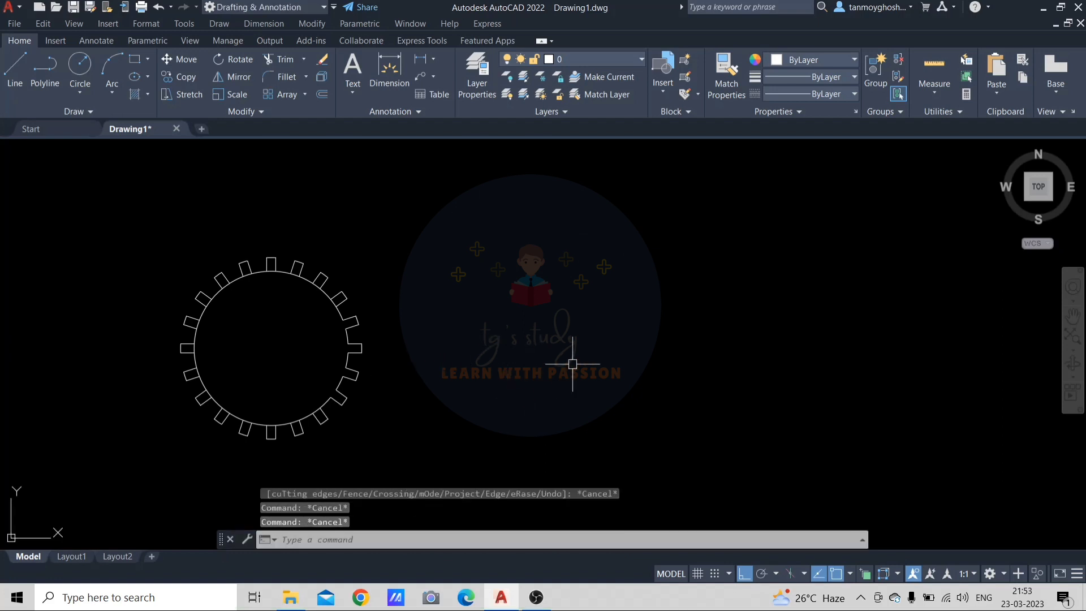
Draw a circle with a radius of about 144 in the empty space to the right of the gear
{"action": "type", "text": "c"}
{"action": "key", "text": "Return"}
{"action": "left_click", "coordinate": [607, 340]}
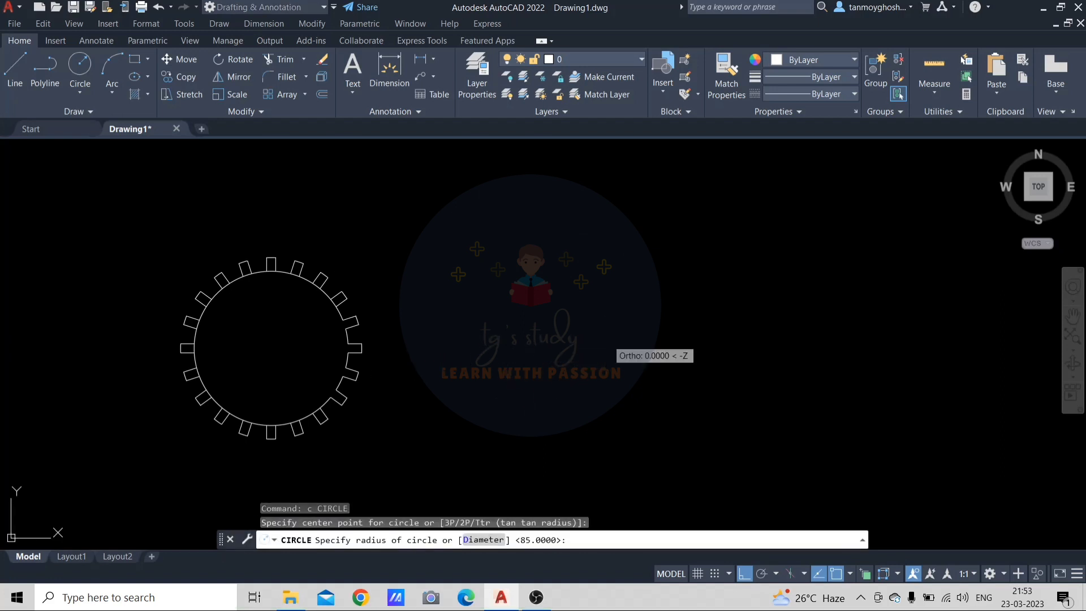
{"action": "left_click", "coordinate": [735, 385]}
With Ortho off, draw a slanted line from the new circle's centre to just beyond its upper-right edge
{"action": "type", "text": "l"}
{"action": "key", "text": "Return"}
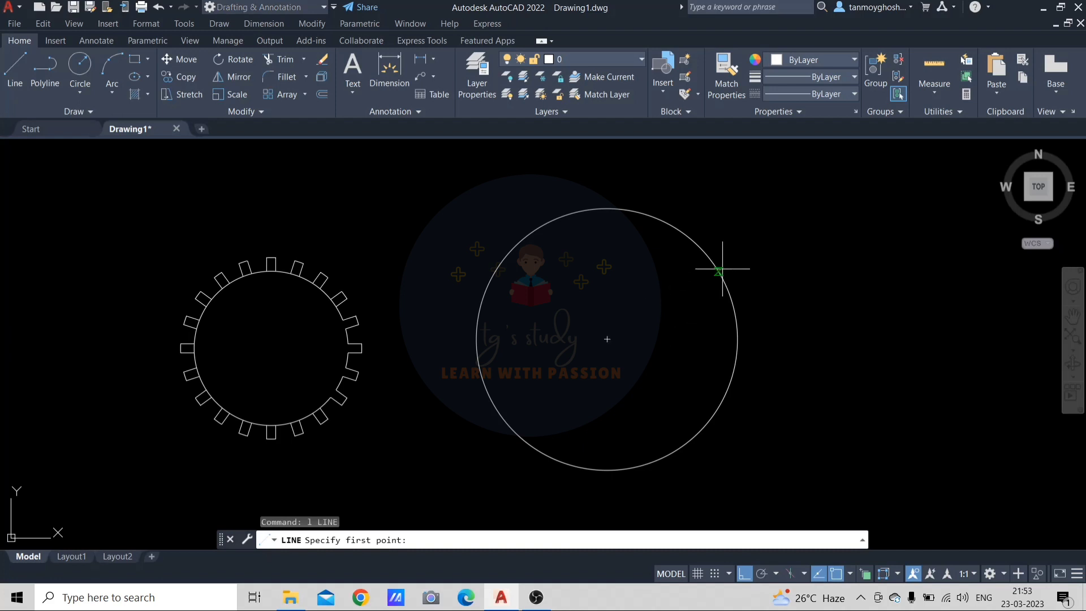
{"action": "left_click", "coordinate": [607, 339]}
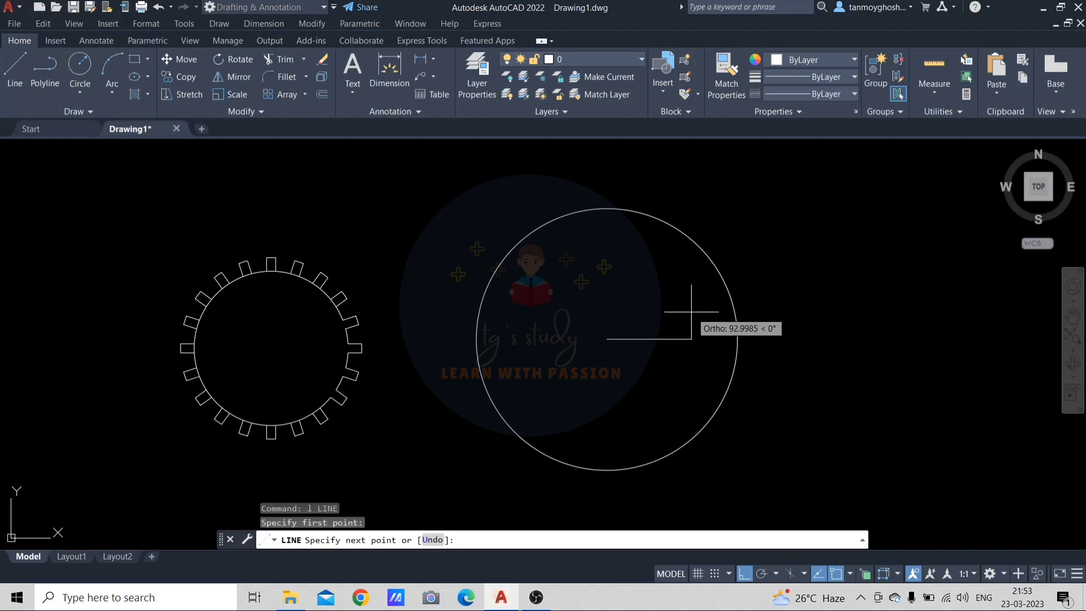
{"action": "key", "text": "F8"}
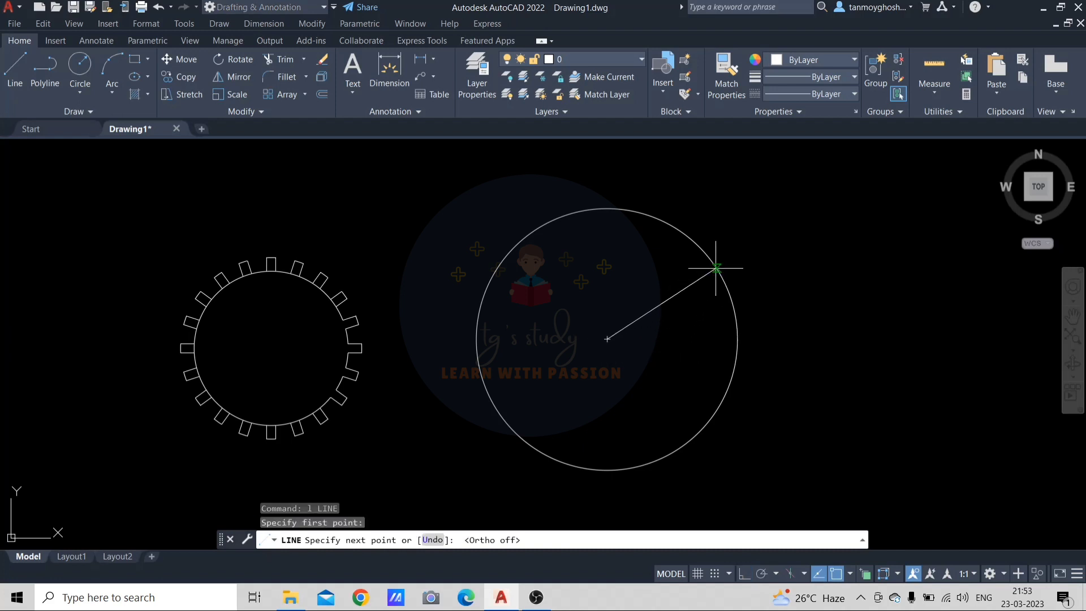
{"action": "left_click", "coordinate": [739, 260]}
{"action": "key", "text": "Escape"}
{"action": "key", "text": "Escape"}
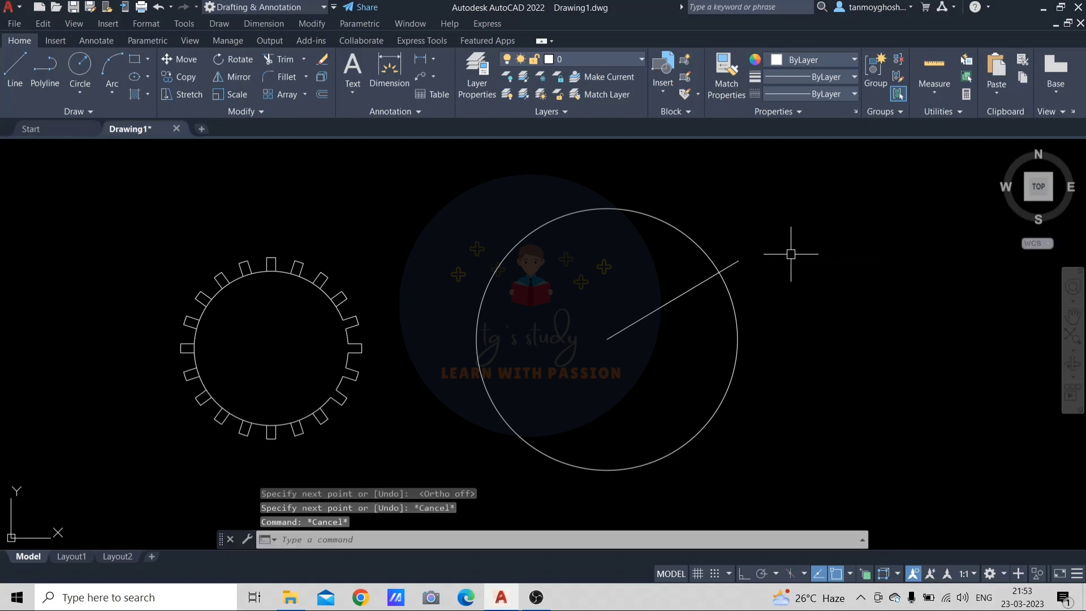
Trim the end of the slanted line that sticks out beyond the circle
{"action": "type", "text": "tr"}
{"action": "key", "text": "Return"}
{"action": "key", "text": "Escape"}
{"action": "key", "text": "Escape"}
{"action": "key", "text": "Escape"}
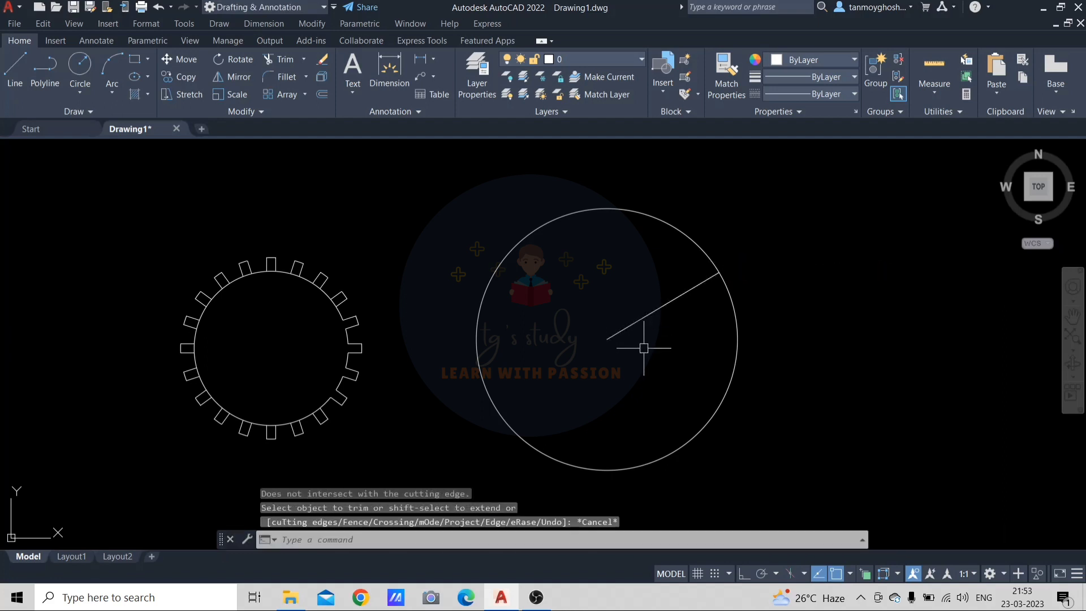
Create a polar array of the radius line around the circle's centre with 10 items
{"action": "type", "text": "ar"}
{"action": "key", "text": "Return"}
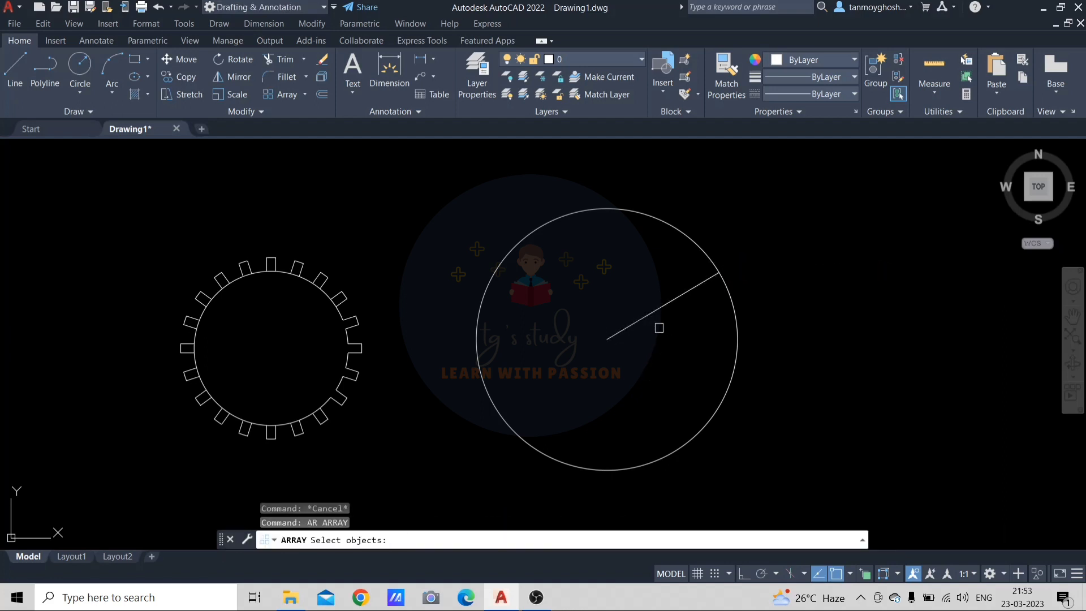
{"action": "left_click", "coordinate": [663, 304]}
{"action": "key", "text": "Return"}
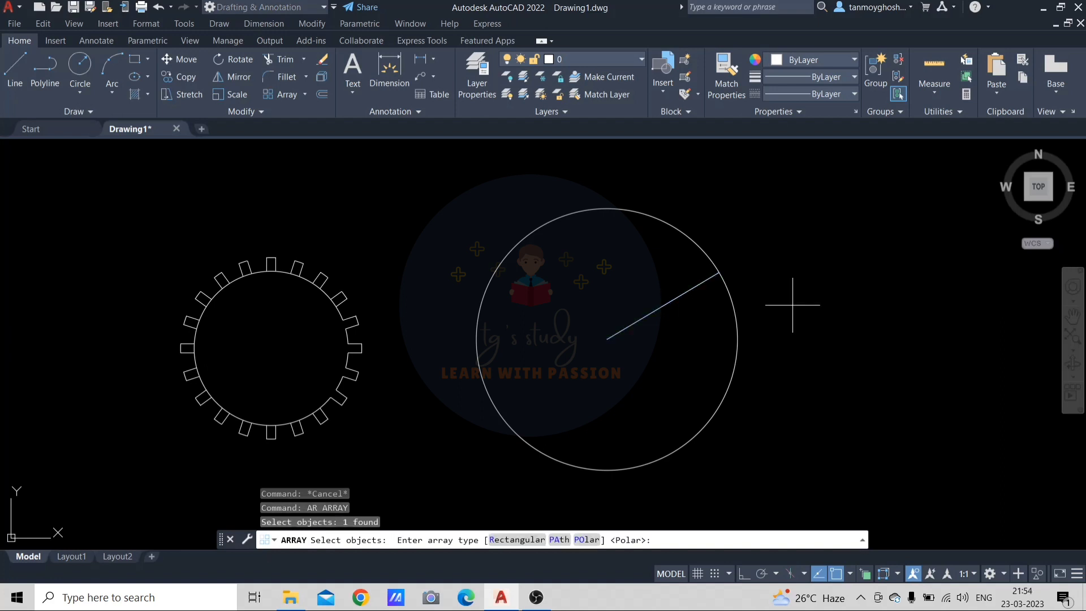
{"action": "type", "text": "po"}
{"action": "key", "text": "Return"}
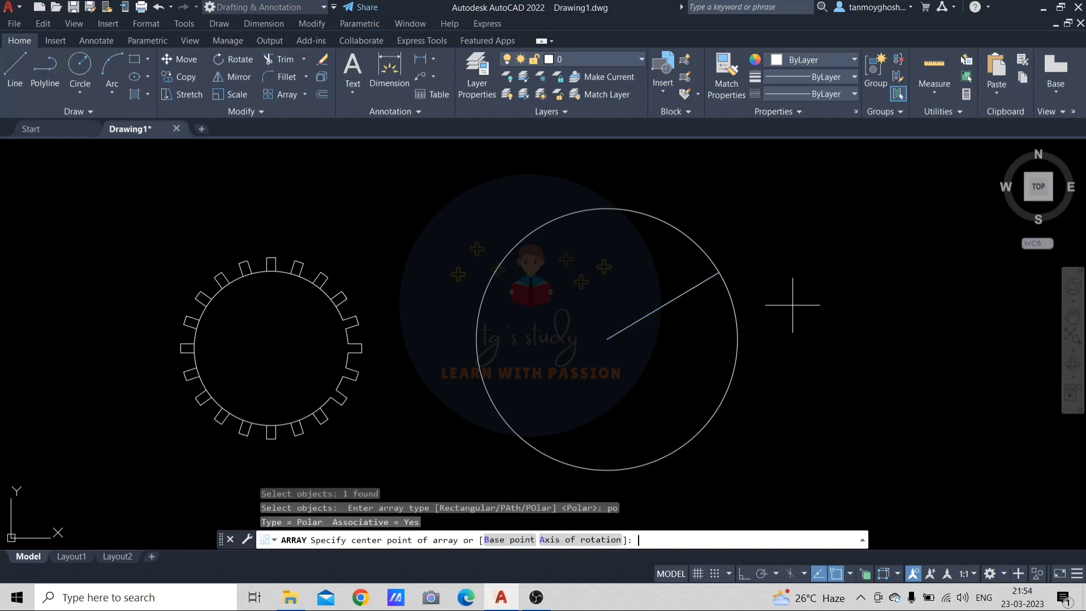
{"action": "left_click", "coordinate": [607, 339]}
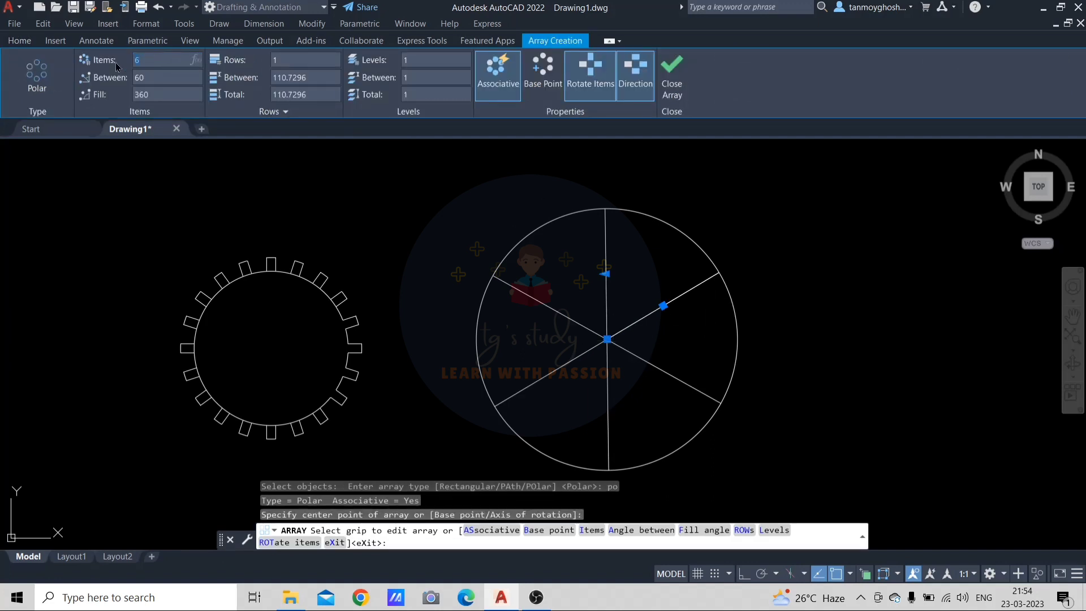
{"action": "key", "text": "Return"}
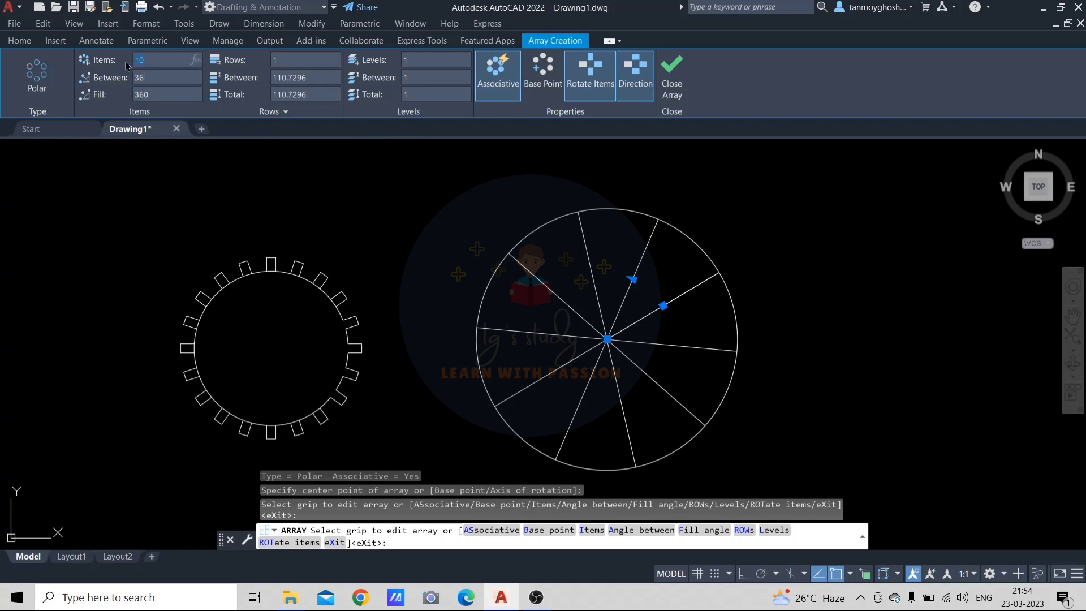
Set the spoke array to 15 items with a fill angle of 300 degrees and finish it
{"action": "key", "text": "Return"}
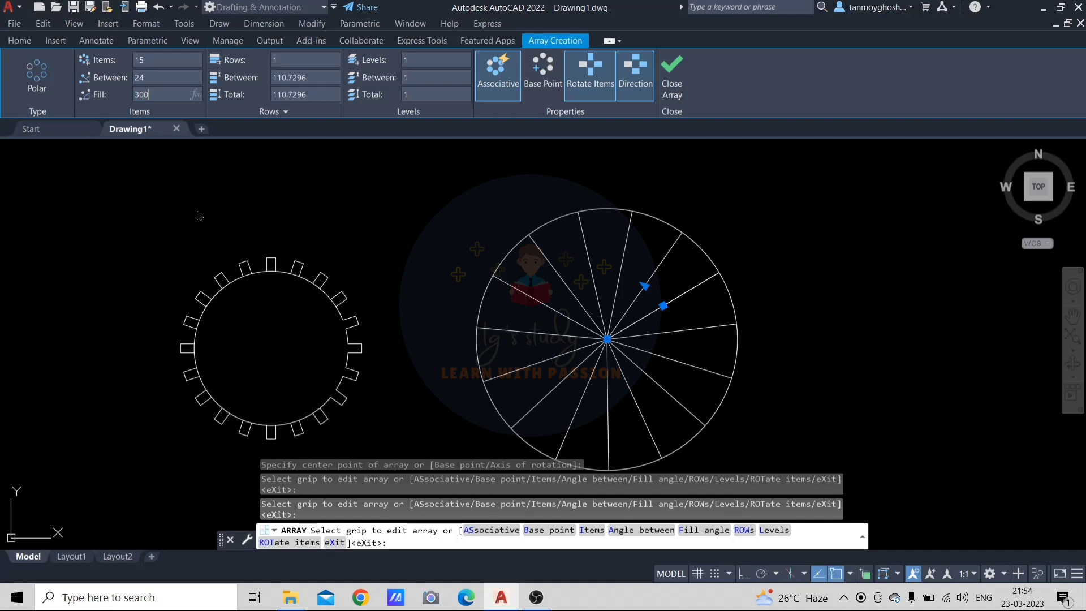
{"action": "key", "text": "Return"}
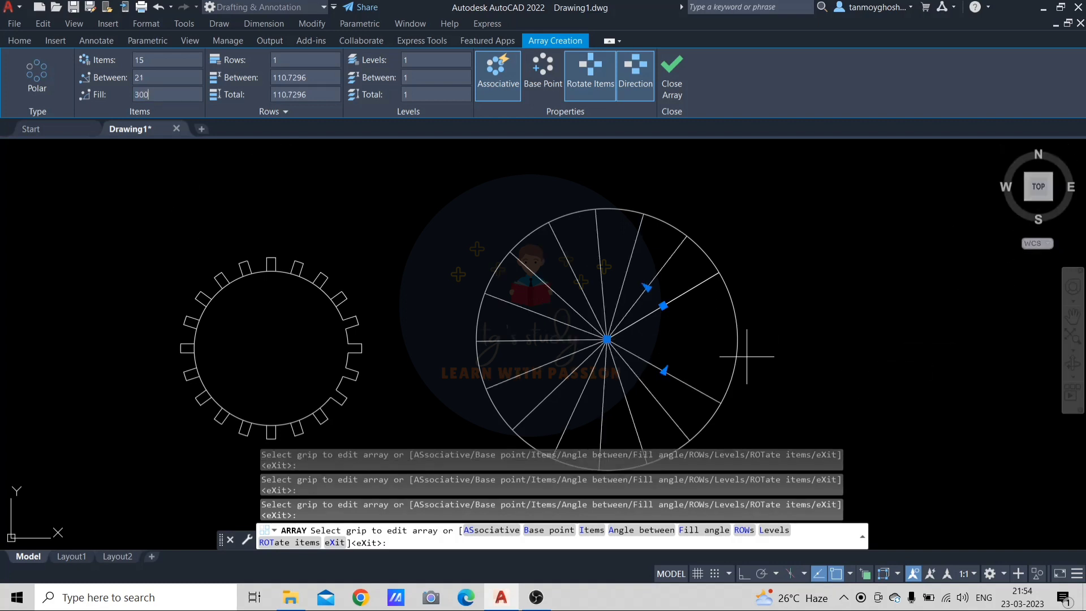
{"action": "key", "text": "Escape"}
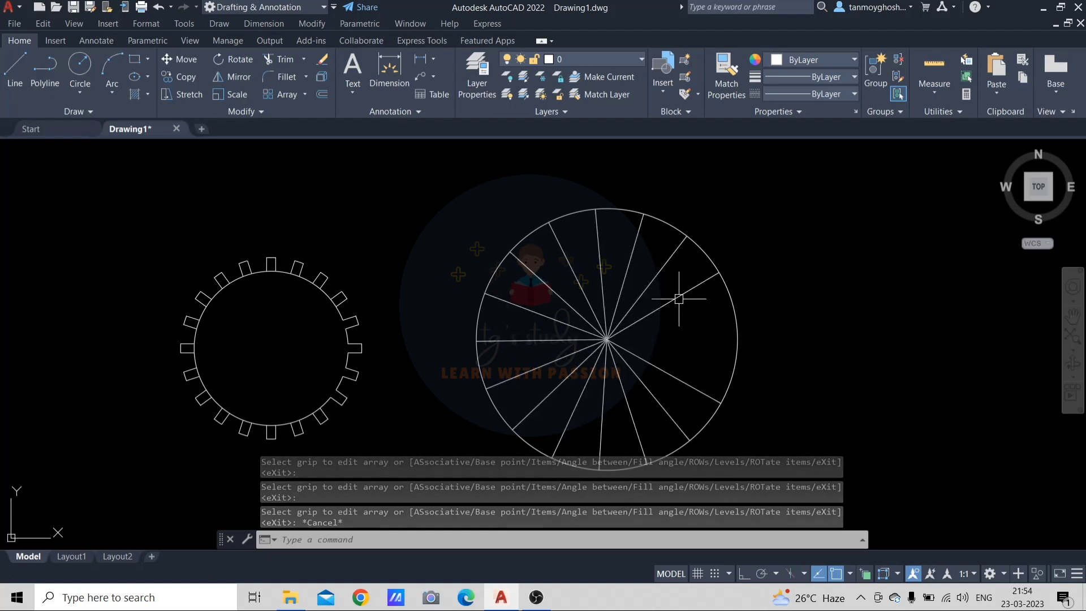
Draw two connected slanted lines forming a shallow inverted V to the right of the spoked circle
{"action": "scroll", "coordinate": [826, 356], "scroll_direction": "down", "scroll_amount": 5}
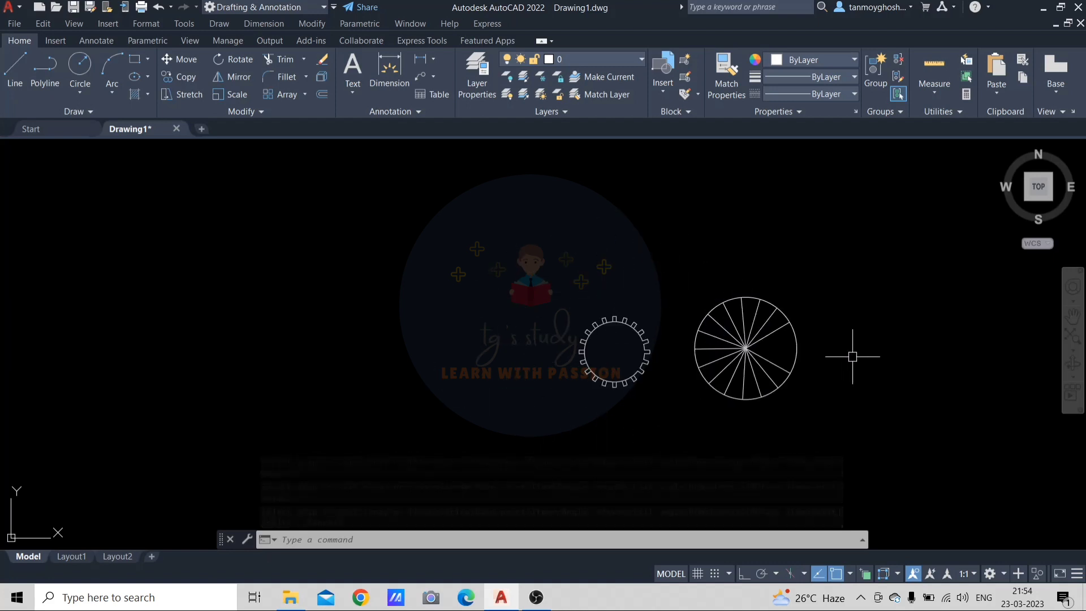
{"action": "middle_click_drag", "start_coordinate": [852, 357], "coordinate": [492, 327]}
{"action": "scroll", "coordinate": [495, 317], "scroll_direction": "up", "scroll_amount": 2}
{"action": "type", "text": "l"}
{"action": "key", "text": "Return"}
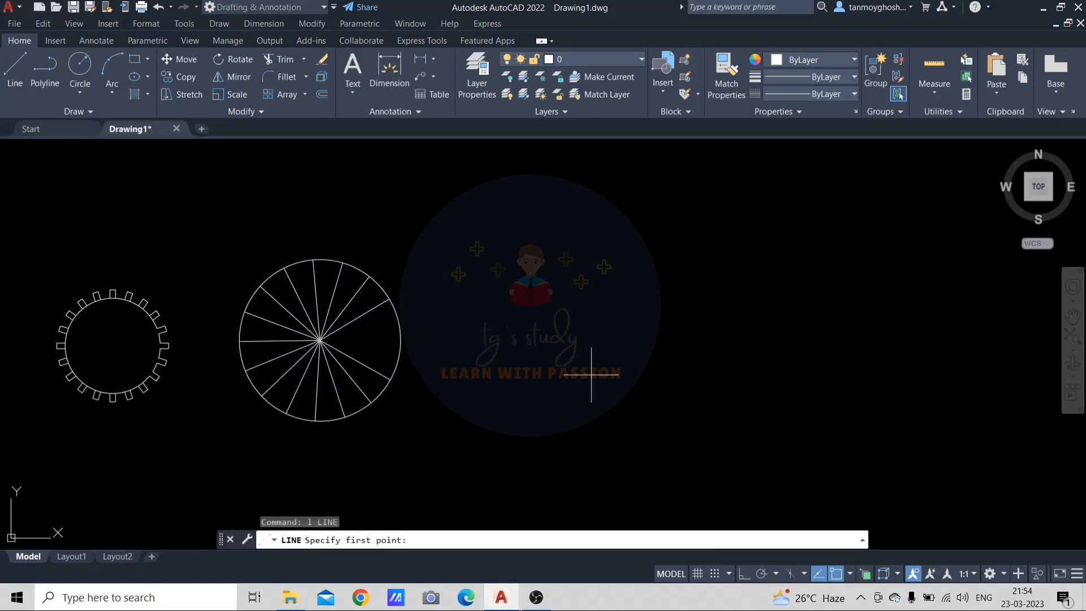
{"action": "left_click", "coordinate": [612, 345]}
{"action": "left_click", "coordinate": [659, 323]}
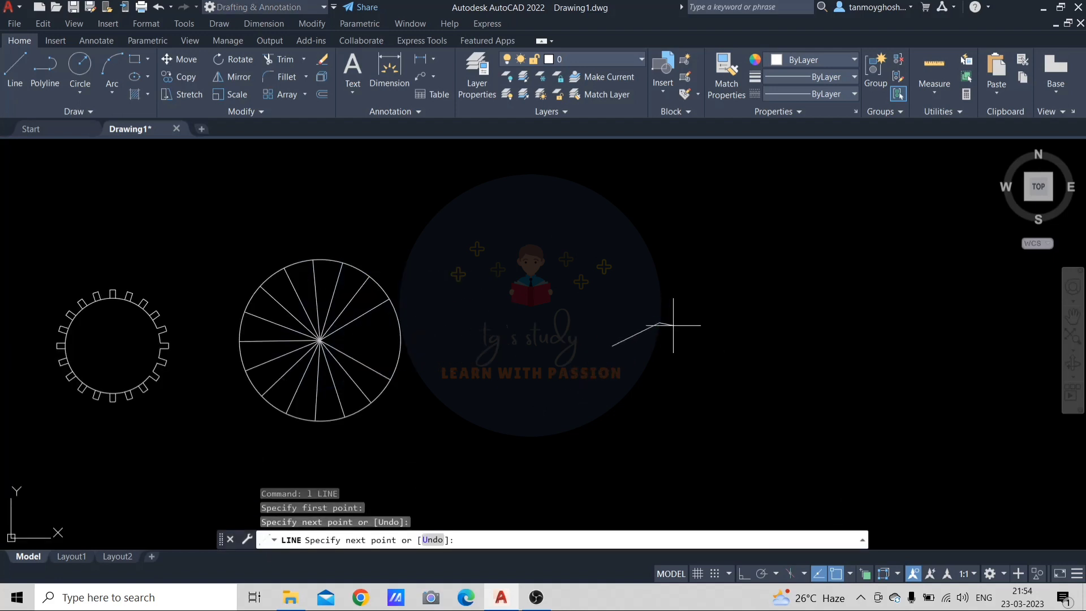
{"action": "left_click", "coordinate": [702, 345]}
{"action": "key", "text": "Escape"}
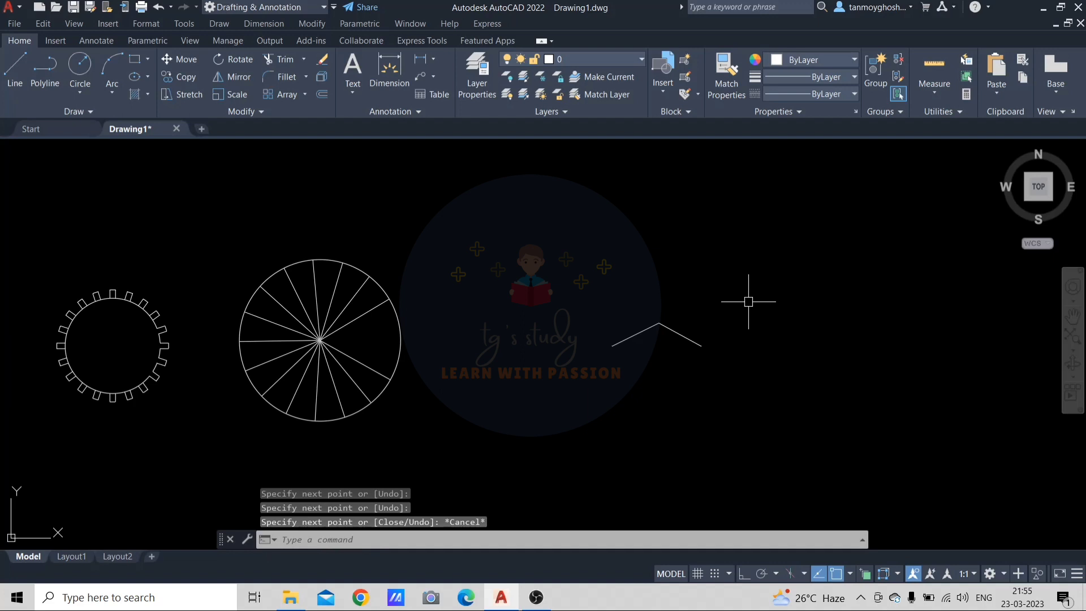
Create a polar array of the two connected lines around their left endpoint with 10 items
{"action": "type", "text": "ar"}
{"action": "key", "text": "Return"}
{"action": "left_click", "coordinate": [749, 305]}
{"action": "left_click", "coordinate": [512, 413]}
{"action": "key", "text": "Return"}
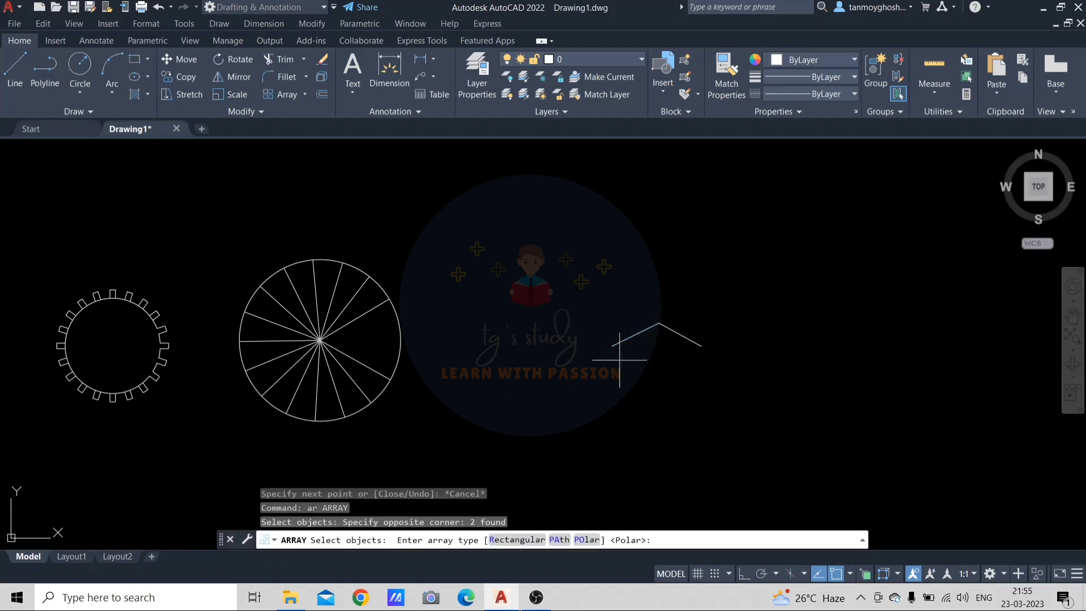
{"action": "type", "text": "po"}
{"action": "key", "text": "Return"}
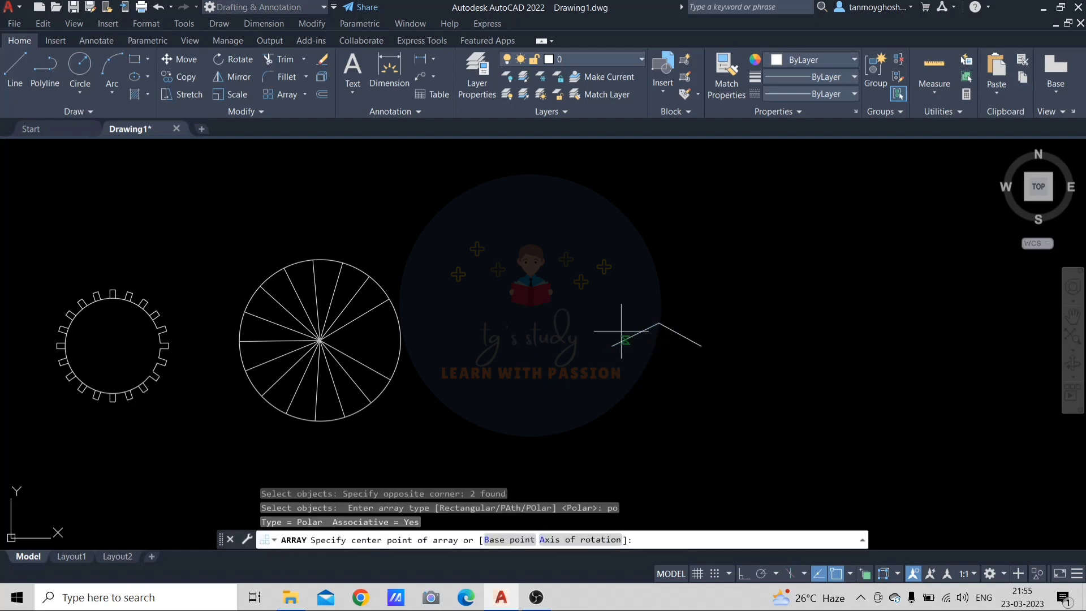
{"action": "left_click", "coordinate": [612, 346]}
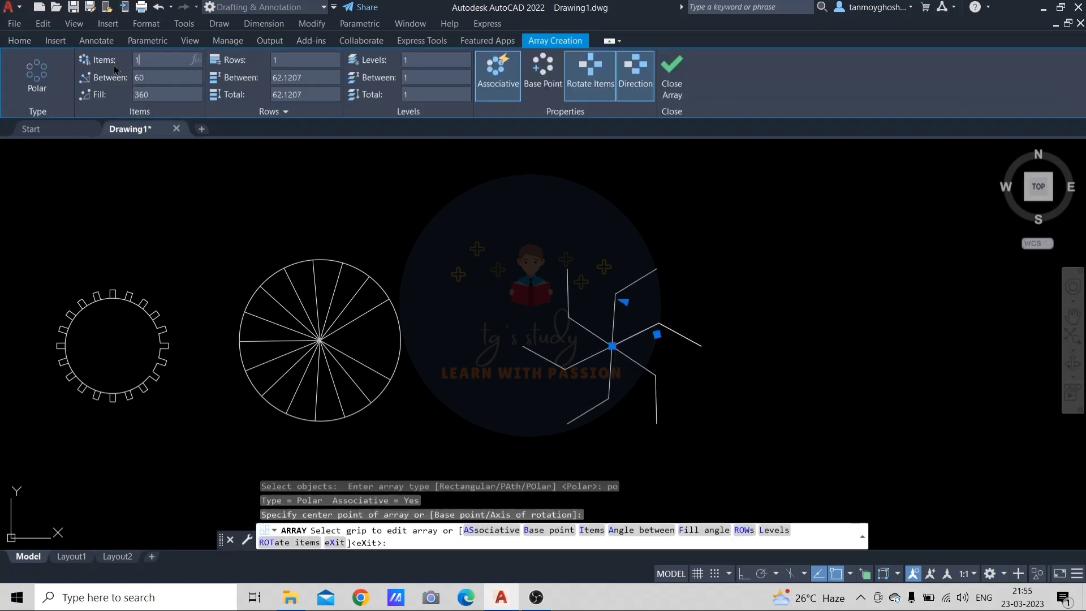
{"action": "key", "text": "Return"}
{"action": "key", "text": "Escape"}
Draw a circle with a radius of about 130 in the empty space to the right of the bent-line array
{"action": "scroll", "coordinate": [792, 332], "scroll_direction": "down", "scroll_amount": 2}
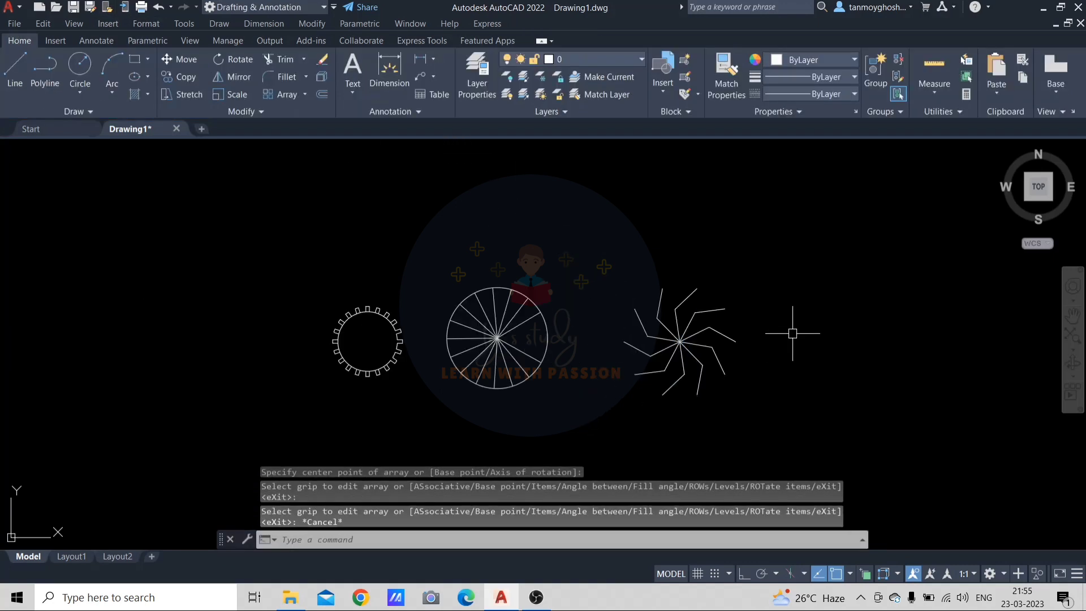
{"action": "middle_click_drag", "start_coordinate": [792, 332], "coordinate": [499, 315]}
{"action": "key", "text": "Escape"}
{"action": "key", "text": "Escape"}
{"action": "key", "text": "Escape"}
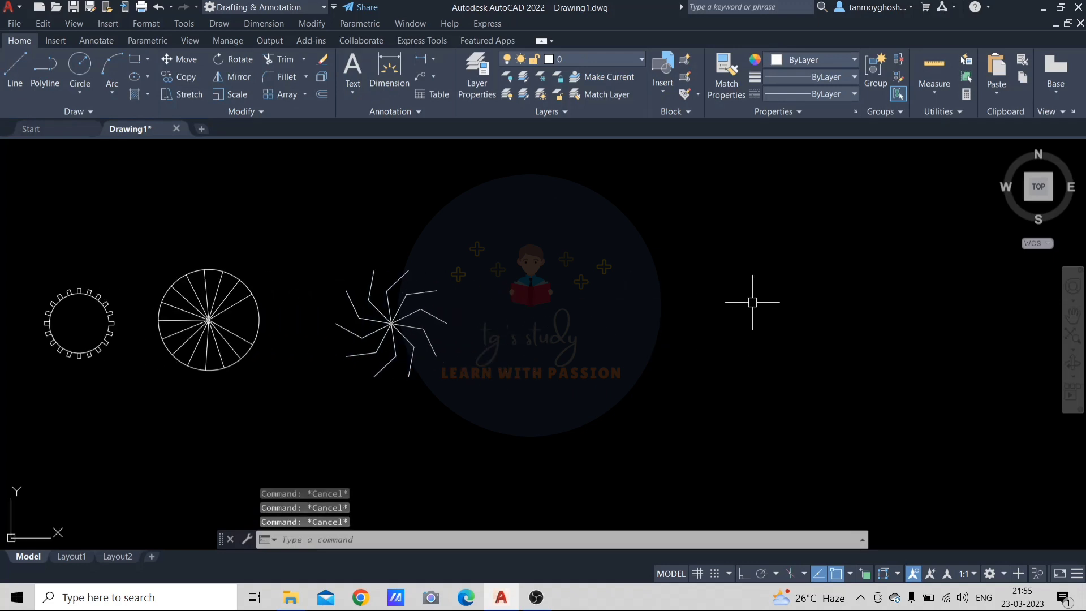
{"action": "type", "text": "c"}
{"action": "key", "text": "Return"}
{"action": "left_click", "coordinate": [756, 316]}
{"action": "left_click", "coordinate": [792, 339]}
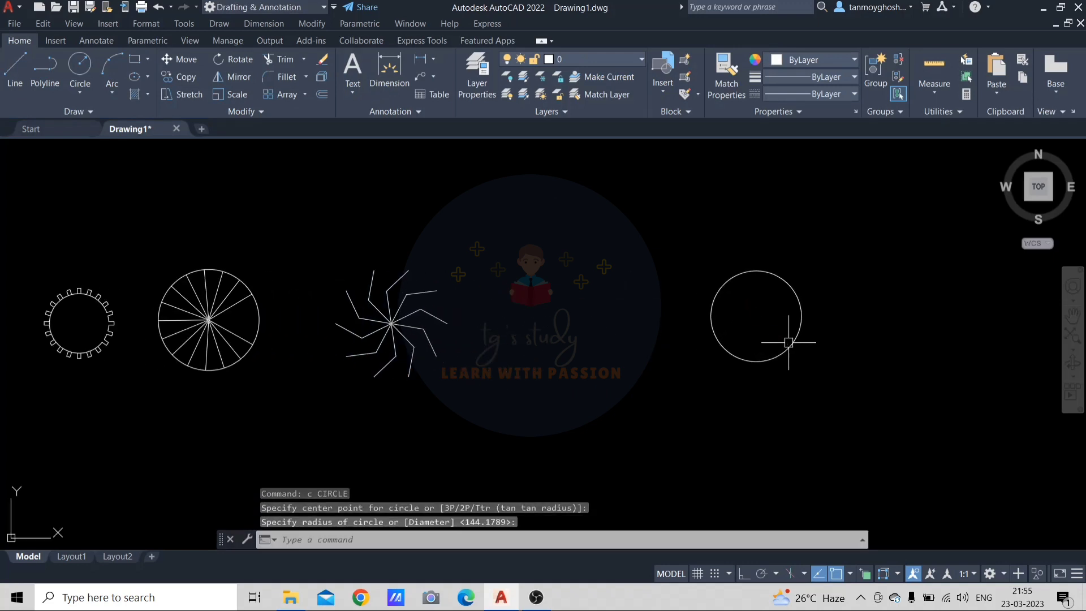
Draw a second circle of the same size centred on the right quadrant point of the first circle
{"action": "key", "text": "Return"}
{"action": "left_click", "coordinate": [801, 316]}
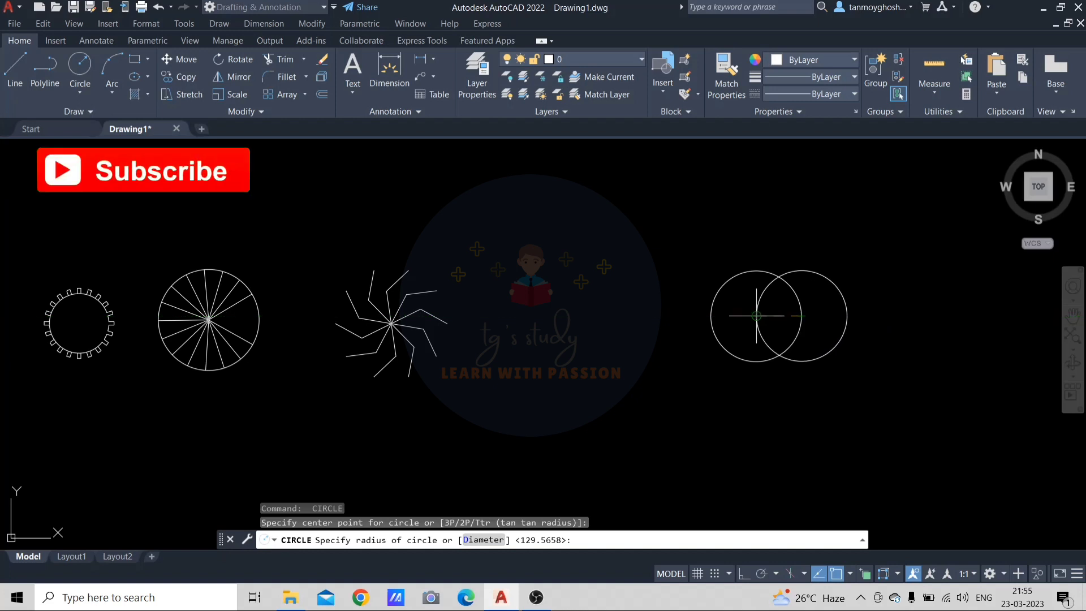
{"action": "left_click", "coordinate": [847, 316]}
{"action": "key", "text": "Escape"}
{"action": "key", "text": "Escape"}
Trim the outer arcs of the two overlapping circles against each other, keeping the lens shape between them
{"action": "type", "text": "tr"}
{"action": "key", "text": "Return"}
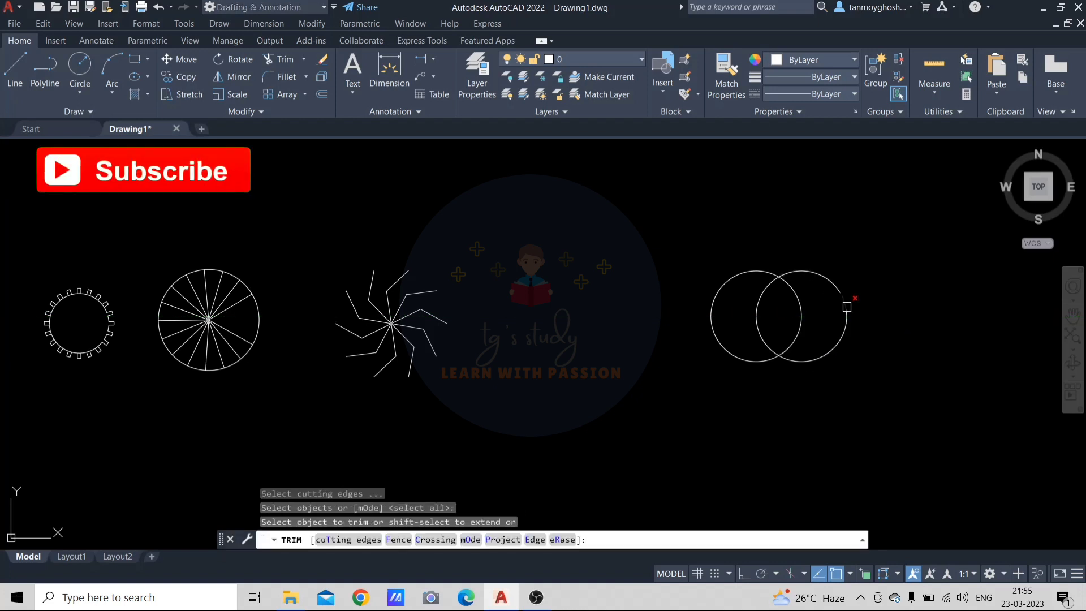
{"action": "left_click", "coordinate": [729, 246]}
{"action": "left_click", "coordinate": [706, 310]}
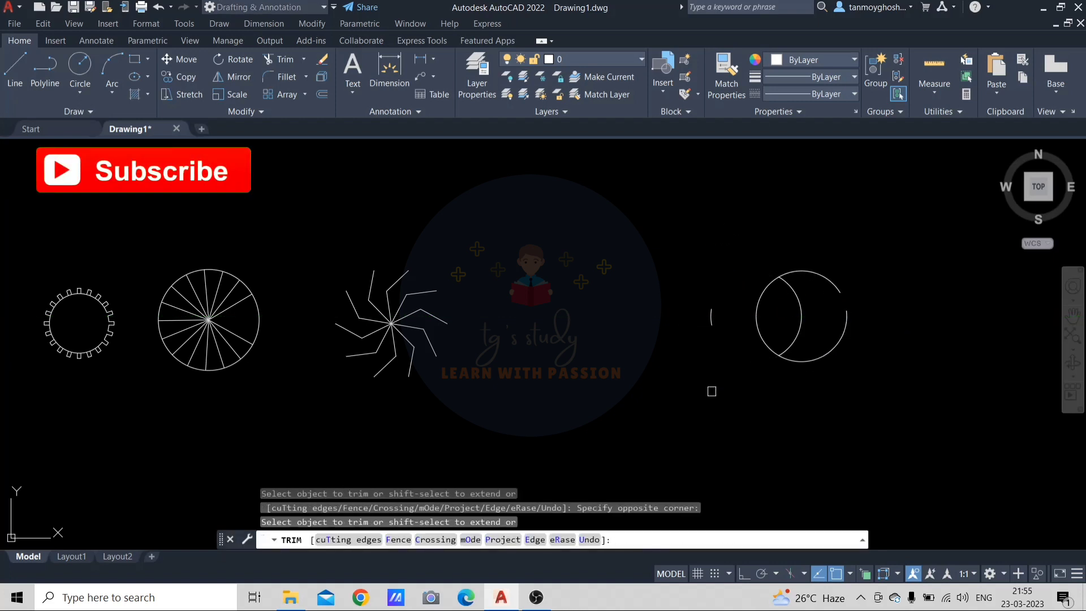
{"action": "left_click", "coordinate": [890, 234]}
{"action": "left_click", "coordinate": [817, 400]}
{"action": "key", "text": "Escape"}
Delete the two leftover arc fragments on either side of the lens shape
{"action": "left_click", "coordinate": [847, 317]}
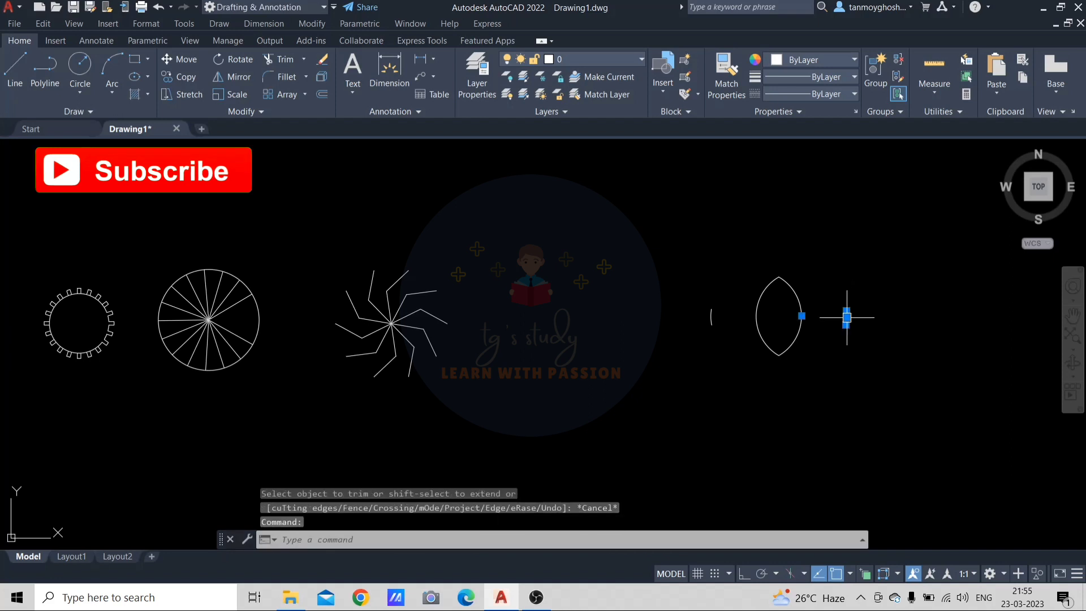
{"action": "left_click", "coordinate": [732, 300]}
{"action": "left_click", "coordinate": [686, 341]}
{"action": "key", "text": "Delete"}
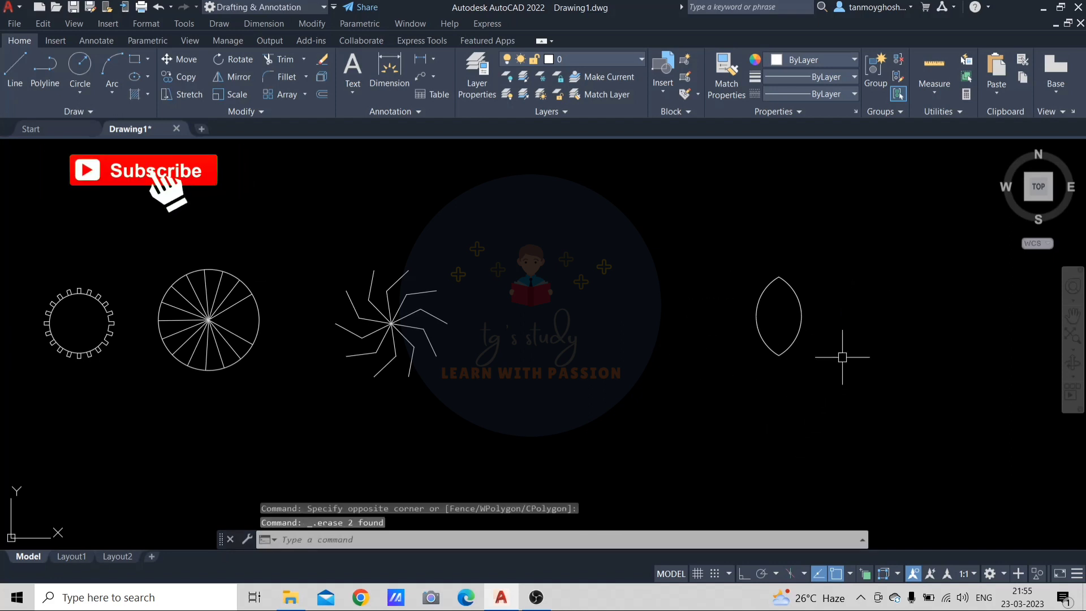
Create a polar array of the lens shape centred on its lower tip
{"action": "key", "text": "Escape"}
{"action": "type", "text": "ar"}
{"action": "key", "text": "Return"}
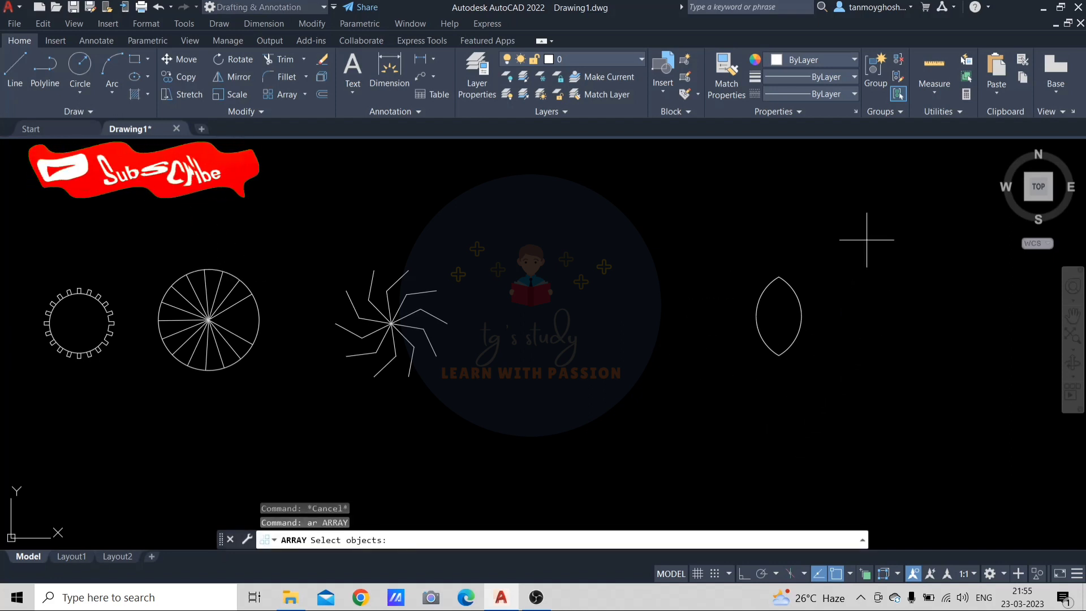
{"action": "left_click", "coordinate": [865, 236]}
{"action": "left_click", "coordinate": [656, 419]}
{"action": "key", "text": "Return"}
{"action": "type", "text": "po"}
{"action": "key", "text": "Return"}
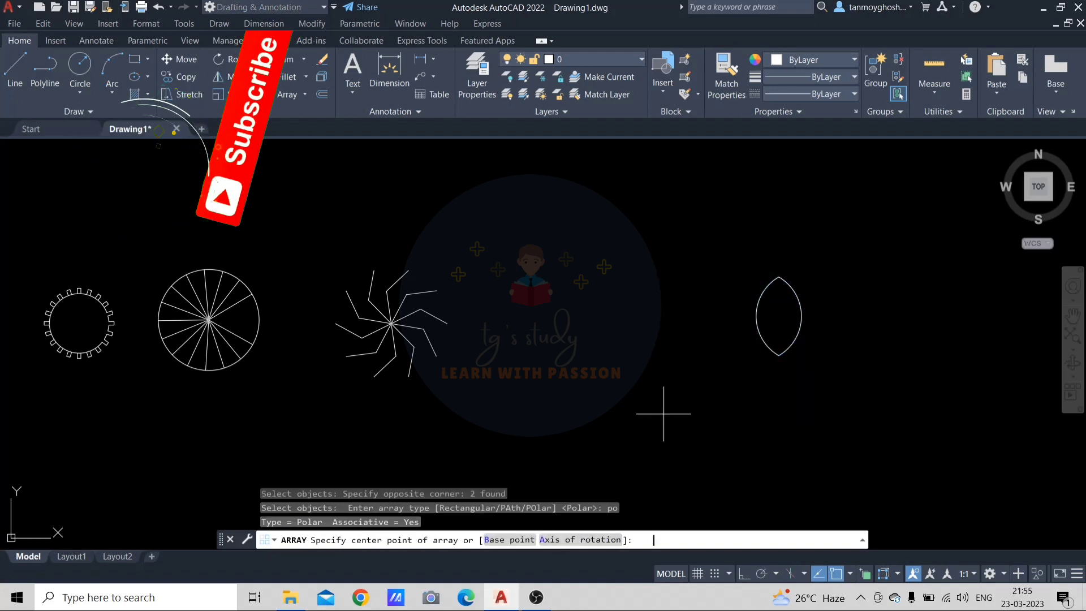
{"action": "left_click", "coordinate": [779, 355]}
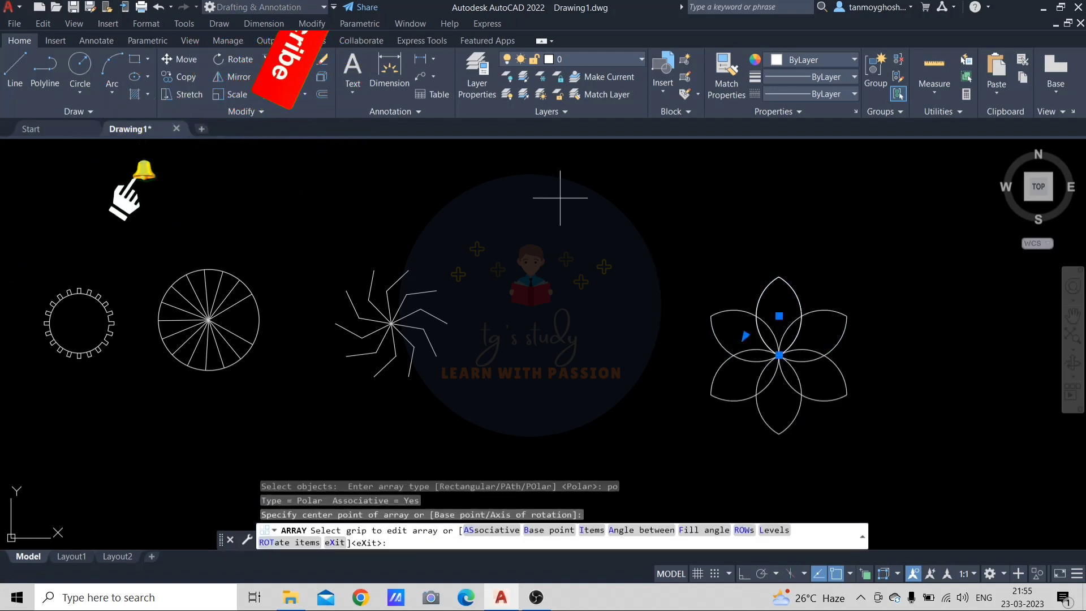
Set the lens array to 9 items and finish the array
{"action": "left_click", "coordinate": [140, 60]}
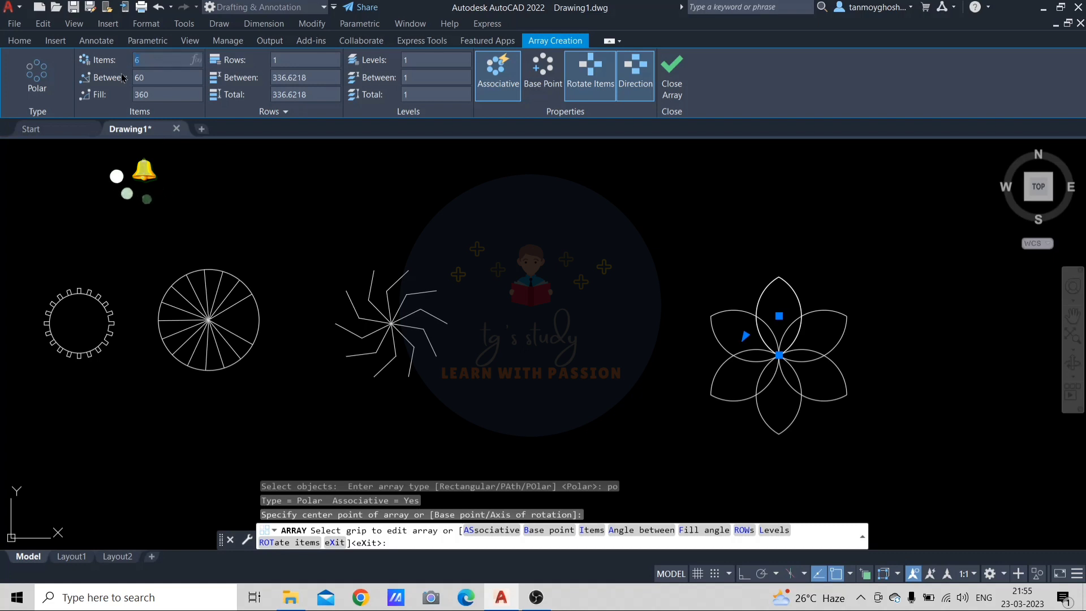
{"action": "type", "text": "9"}
{"action": "key", "text": "Return"}
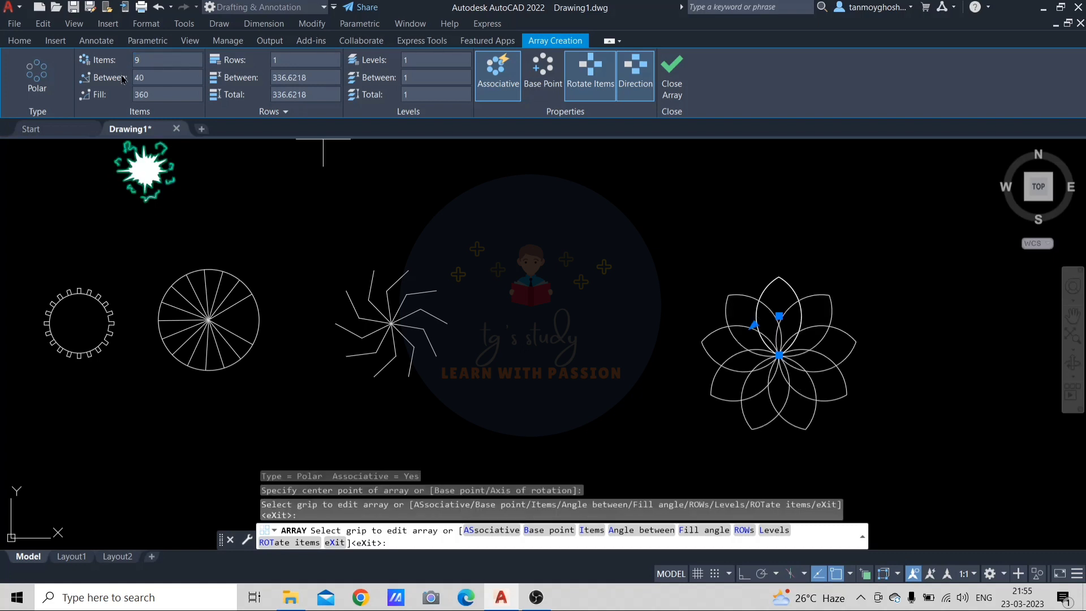
{"action": "key", "text": "Escape"}
{"action": "scroll", "coordinate": [761, 297], "scroll_direction": "down", "scroll_amount": 4}
{"action": "scroll", "coordinate": [704, 317], "scroll_direction": "up", "scroll_amount": 4}
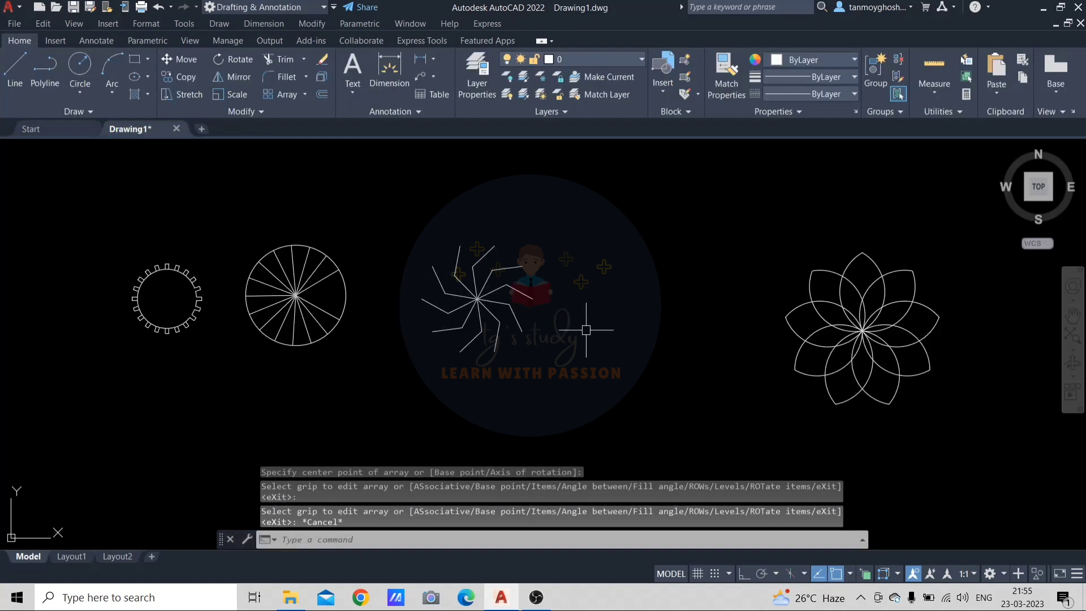
Draw a single slanted line in the empty space between the bent-line array and the petal array
{"action": "scroll", "coordinate": [566, 286], "scroll_direction": "up", "scroll_amount": 2}
{"action": "key", "text": "Escape"}
{"action": "key", "text": "Escape"}
{"action": "key", "text": "Escape"}
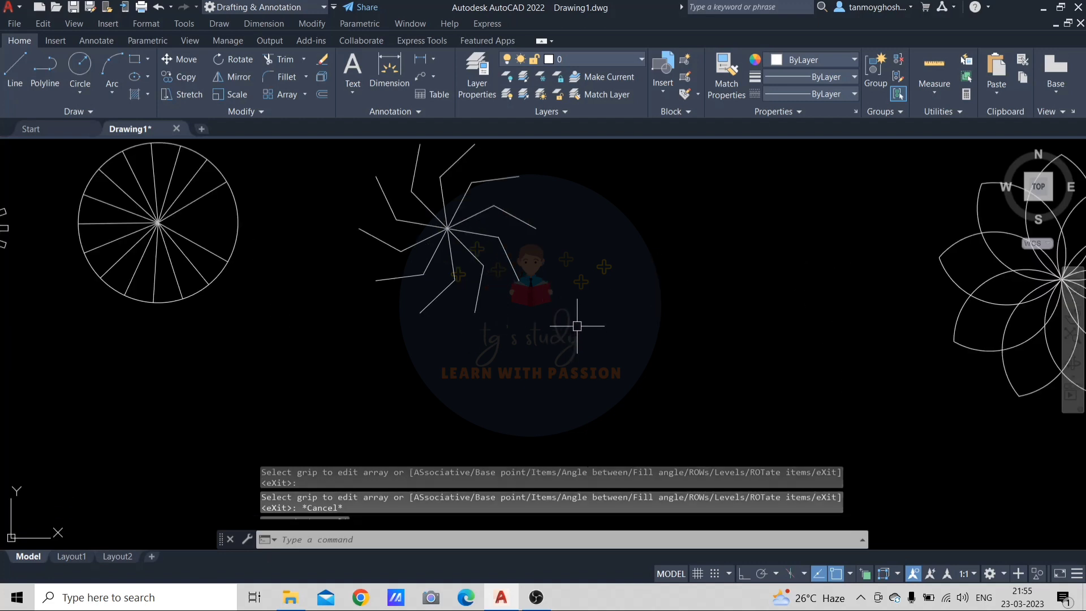
{"action": "type", "text": "l"}
{"action": "key", "text": "Return"}
{"action": "left_click", "coordinate": [625, 393]}
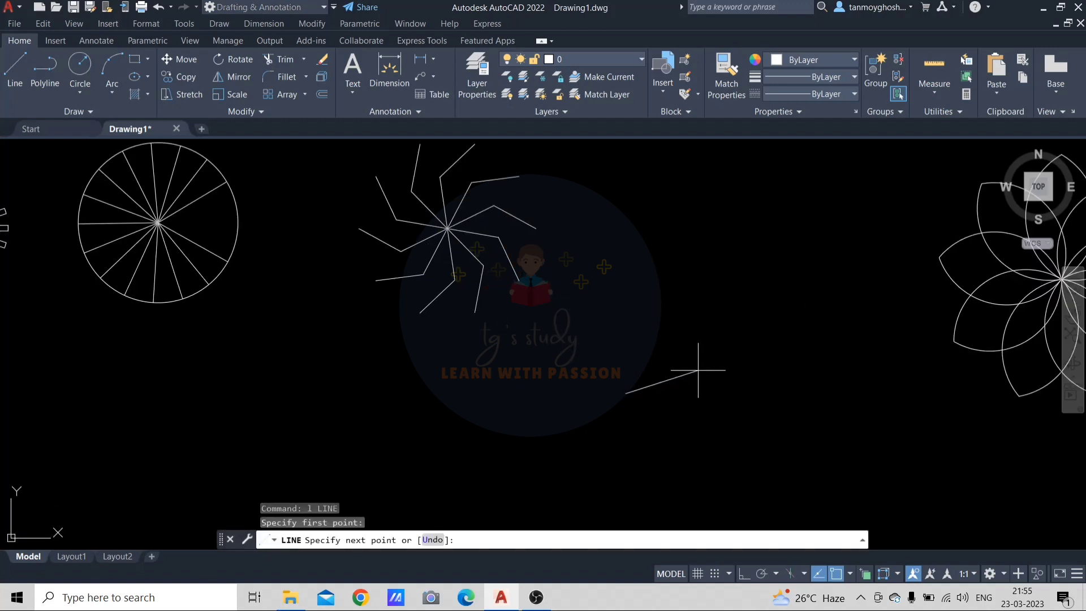
{"action": "left_click", "coordinate": [742, 352]}
{"action": "key", "text": "Escape"}
{"action": "key", "text": "Escape"}
Create a polar array of the slanted line around its midpoint with 10 items
{"action": "type", "text": "ar"}
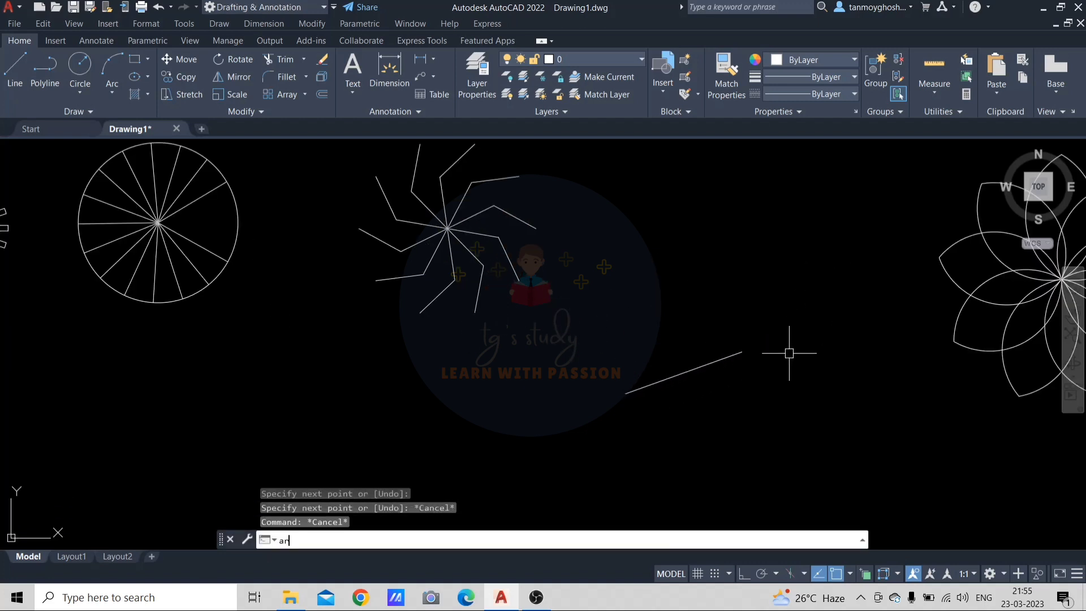
{"action": "key", "text": "Return"}
{"action": "left_click", "coordinate": [762, 309]}
{"action": "left_click", "coordinate": [556, 443]}
{"action": "key", "text": "Return"}
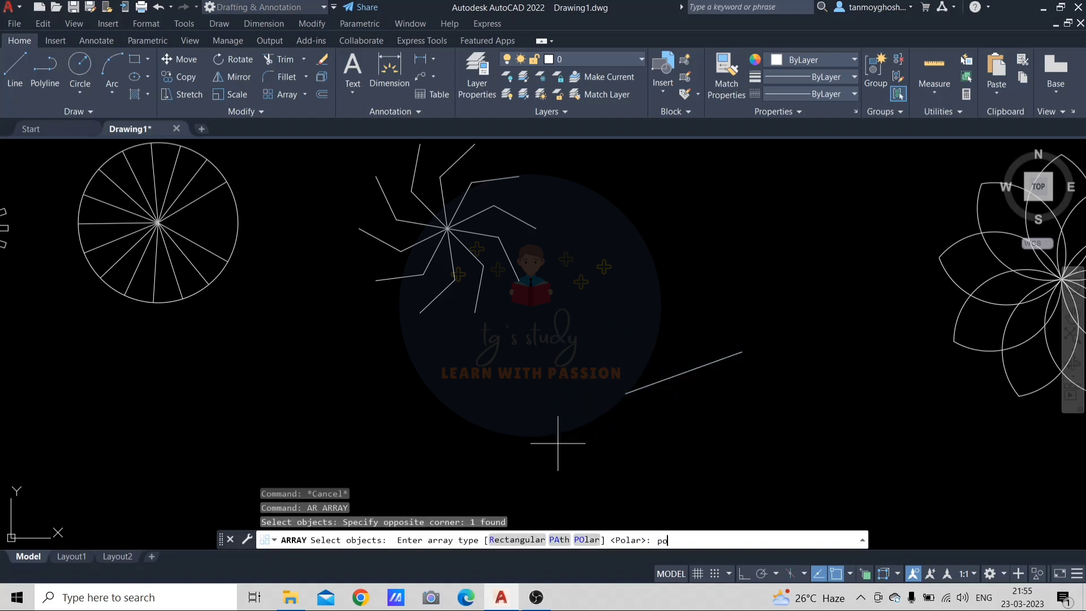
{"action": "type", "text": "po"}
{"action": "key", "text": "Return"}
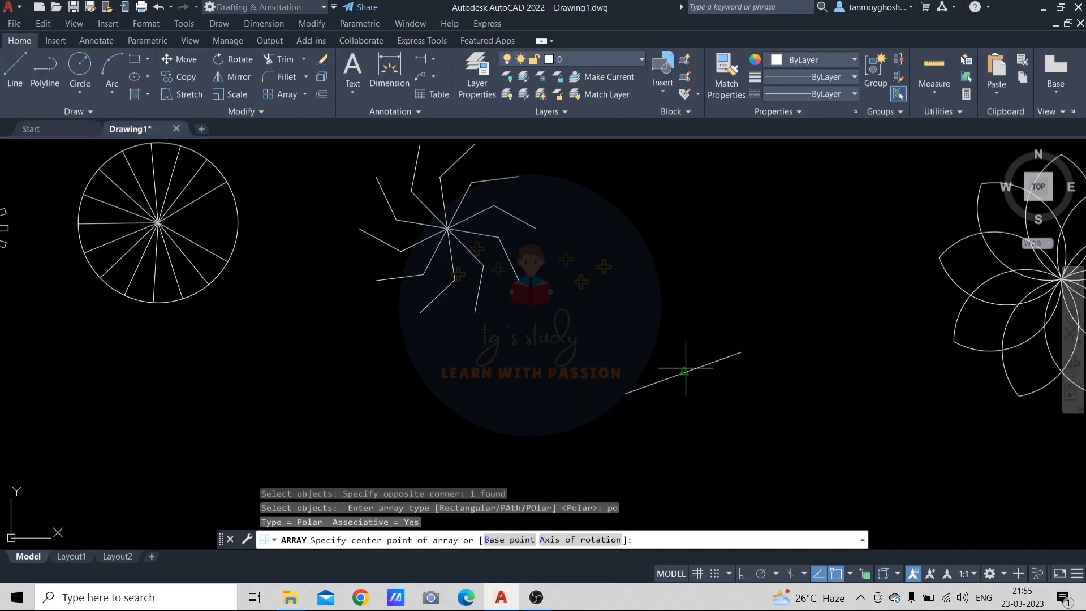
{"action": "left_click", "coordinate": [684, 372]}
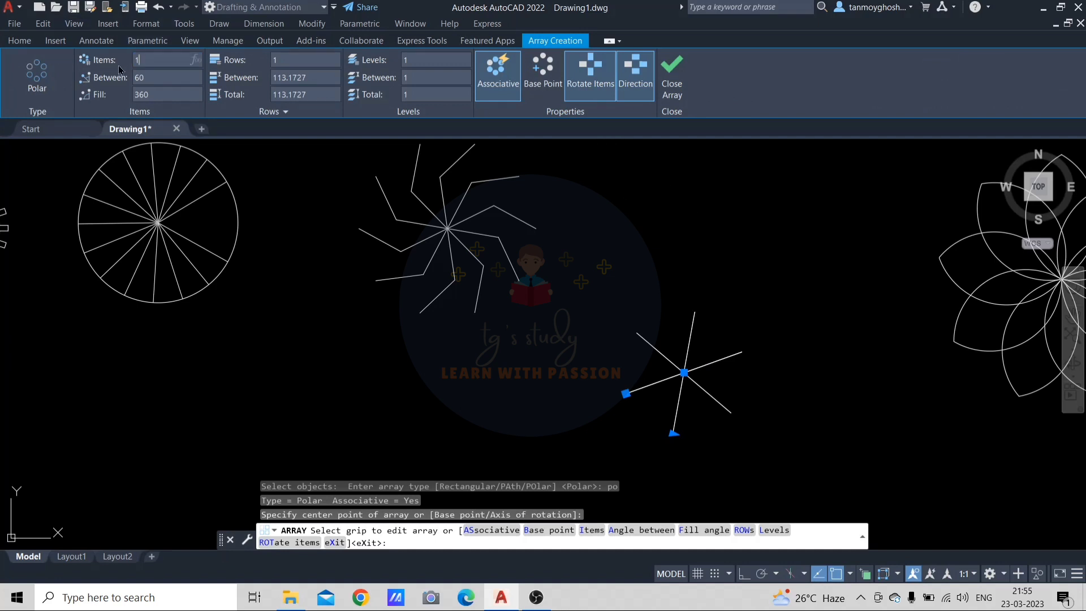
{"action": "key", "text": "Return"}
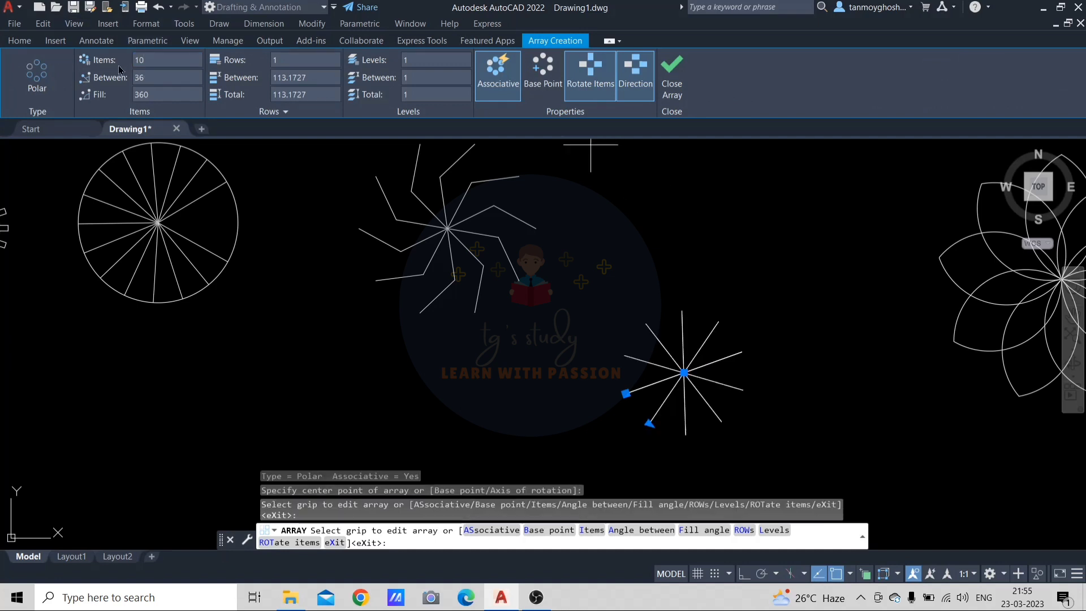
{"action": "key", "text": "Escape"}
{"action": "key", "text": "Escape"}
{"action": "scroll", "coordinate": [752, 368], "scroll_direction": "down", "scroll_amount": 5}
{"action": "scroll", "coordinate": [754, 367], "scroll_direction": "up", "scroll_amount": 2}
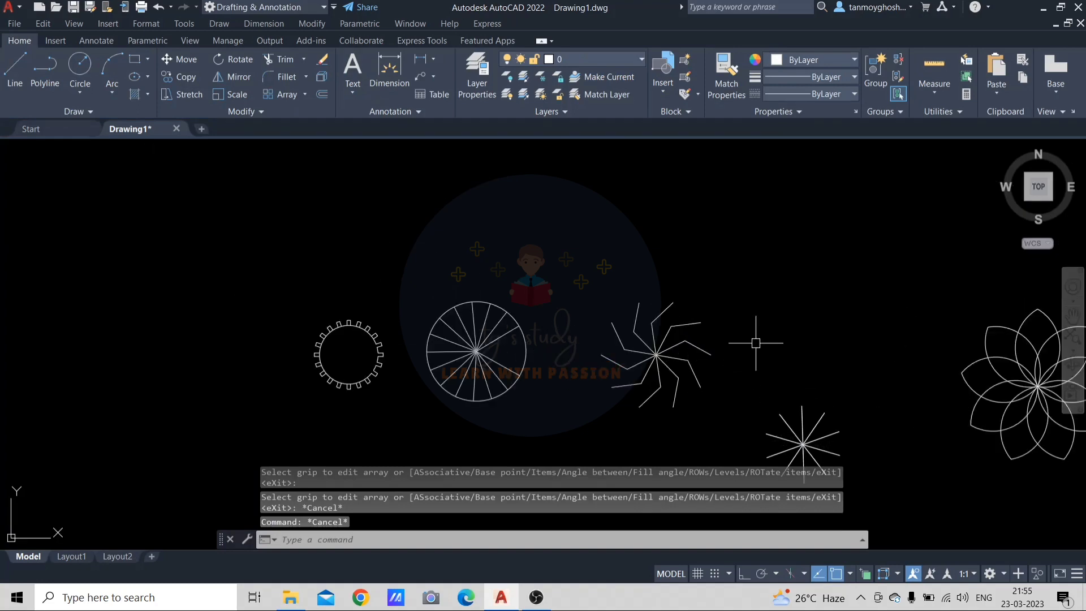
Draw a circle with a radius of about 205 in the empty space below the spoked circle
{"action": "middle_click_drag", "start_coordinate": [744, 342], "coordinate": [612, 247]}
{"action": "scroll", "coordinate": [501, 257], "scroll_direction": "down", "scroll_amount": 1}
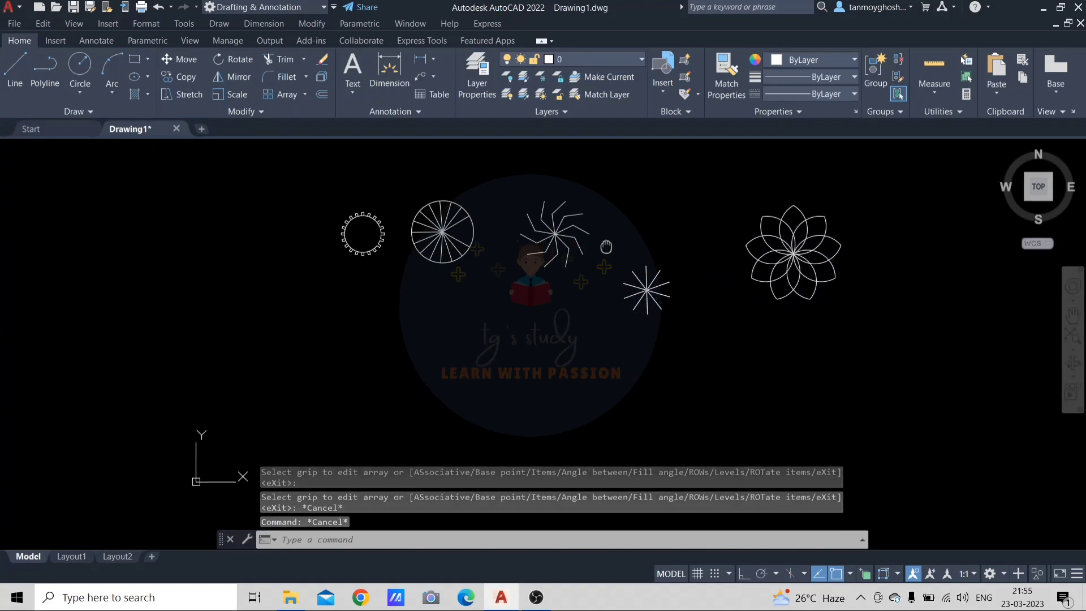
{"action": "scroll", "coordinate": [552, 323], "scroll_direction": "up", "scroll_amount": 2}
{"action": "key", "text": "Escape"}
{"action": "key", "text": "Escape"}
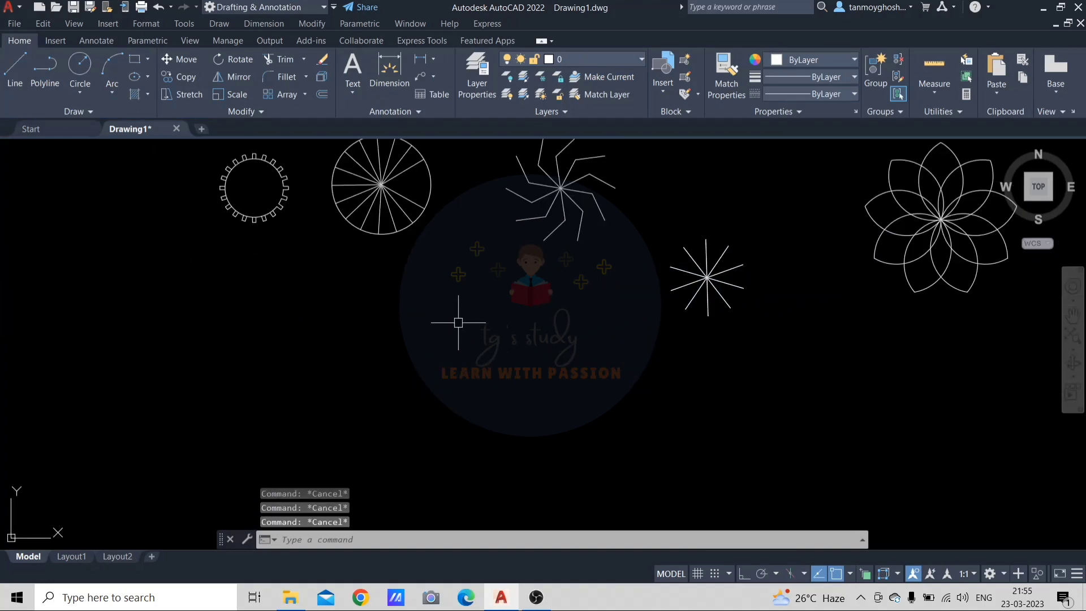
{"action": "type", "text": "c"}
{"action": "key", "text": "Return"}
{"action": "left_click", "coordinate": [421, 359]}
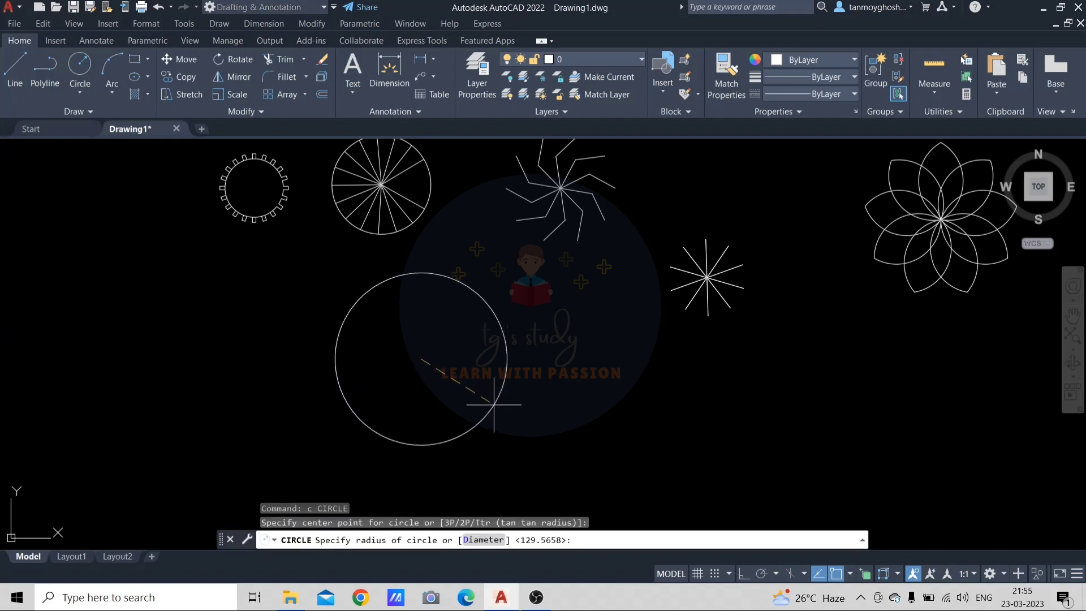
{"action": "left_click", "coordinate": [465, 414]}
{"action": "key", "text": "Escape"}
{"action": "key", "text": "Escape"}
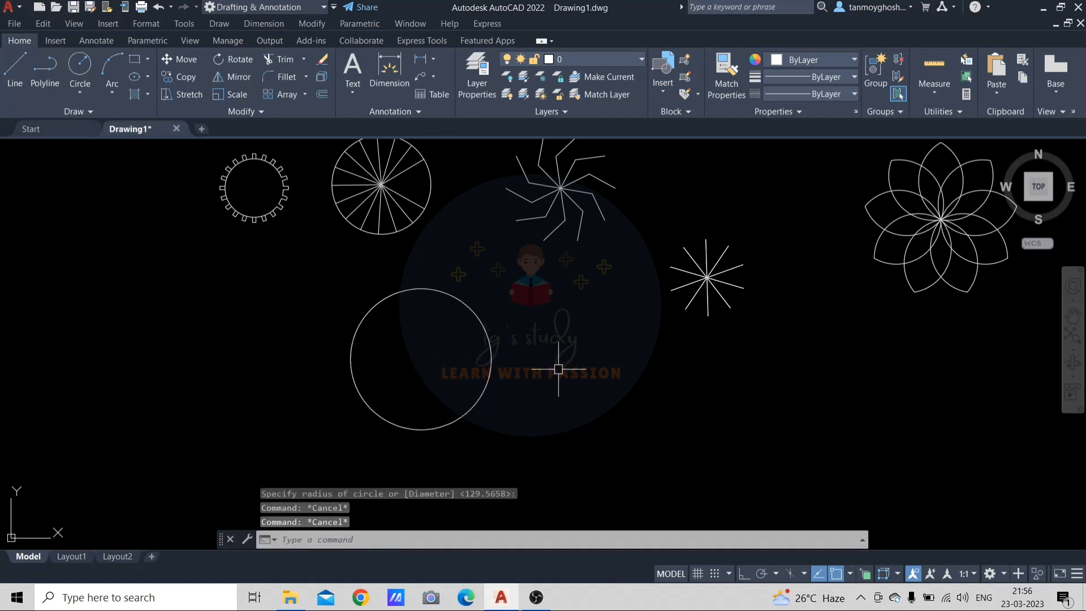
Draw a small circle centred on the right quadrant point of the new large circle
{"action": "type", "text": "c"}
{"action": "key", "text": "Return"}
{"action": "left_click", "coordinate": [492, 359]}
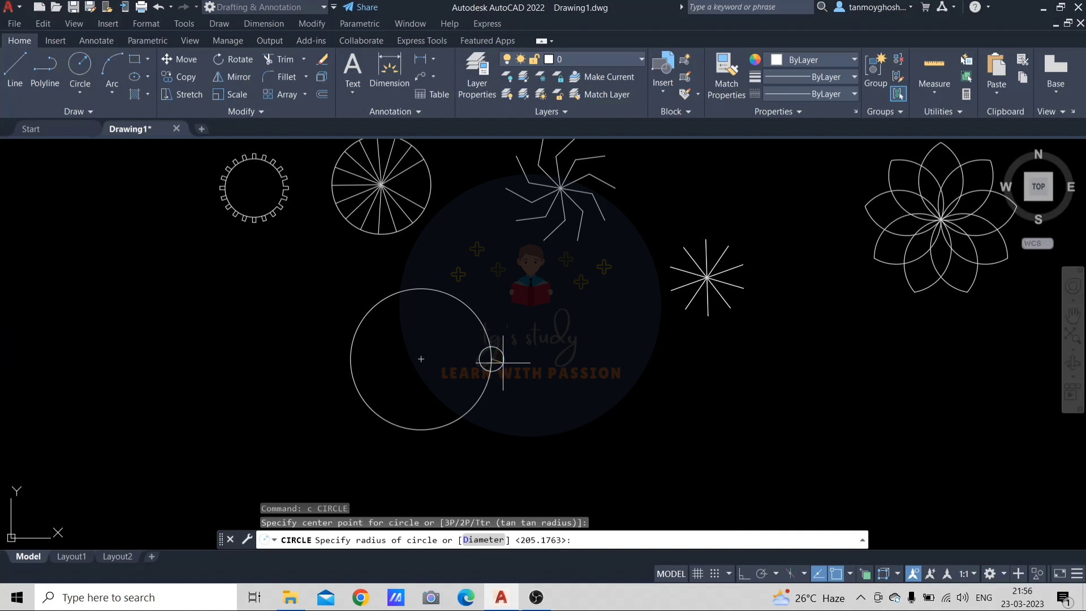
{"action": "left_click", "coordinate": [502, 362]}
{"action": "scroll", "coordinate": [515, 330], "scroll_direction": "up", "scroll_amount": 2}
{"action": "key", "text": "Escape"}
Change the small circle's colour to yellow (248,215,49)
{"action": "left_click", "coordinate": [495, 368]}
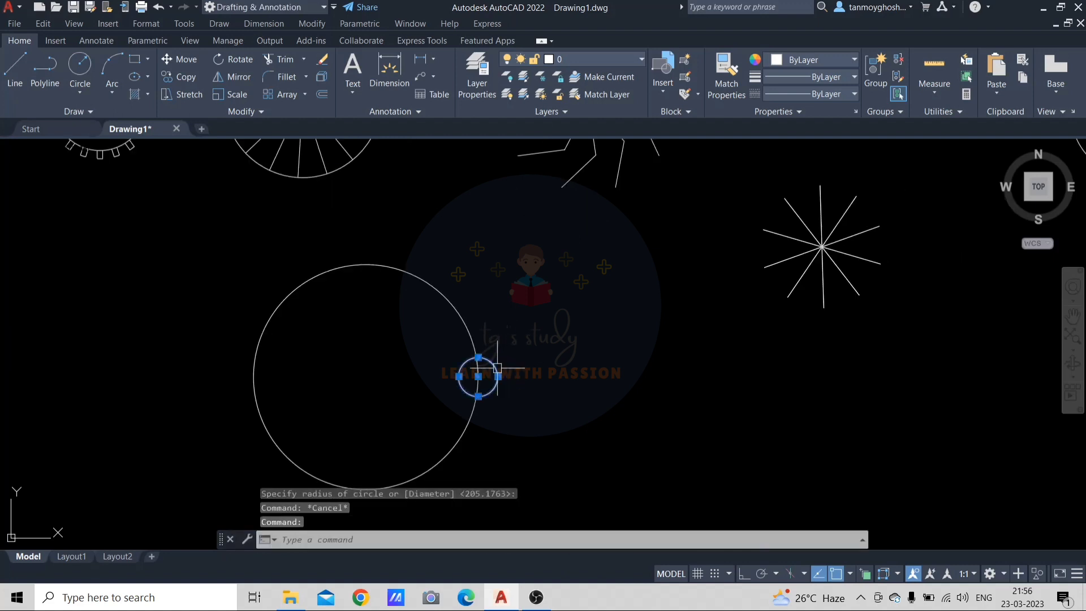
{"action": "left_click", "coordinate": [802, 61]}
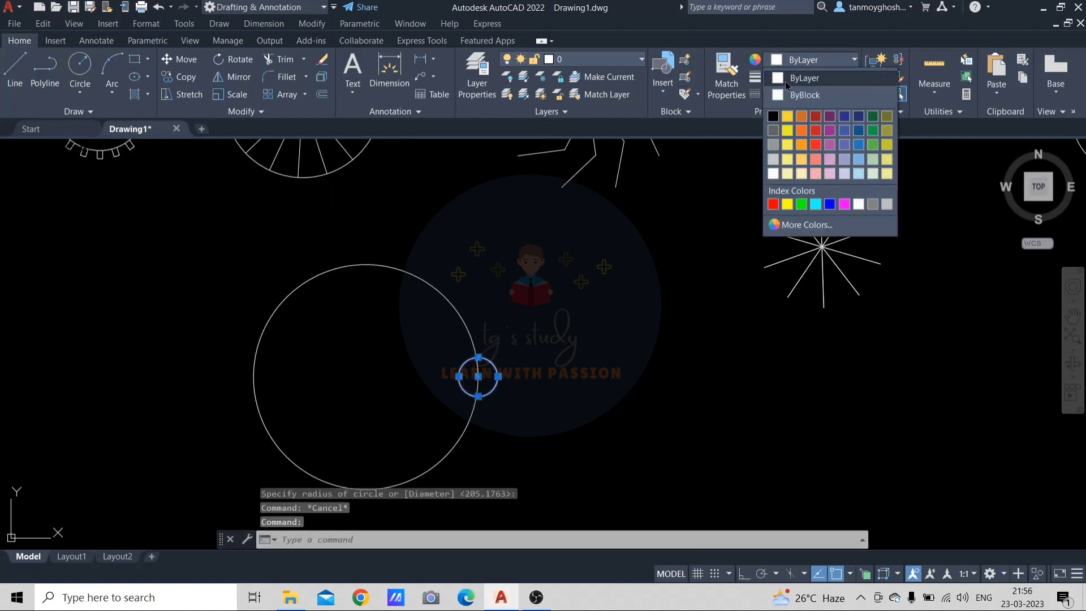
{"action": "left_click", "coordinate": [788, 114]}
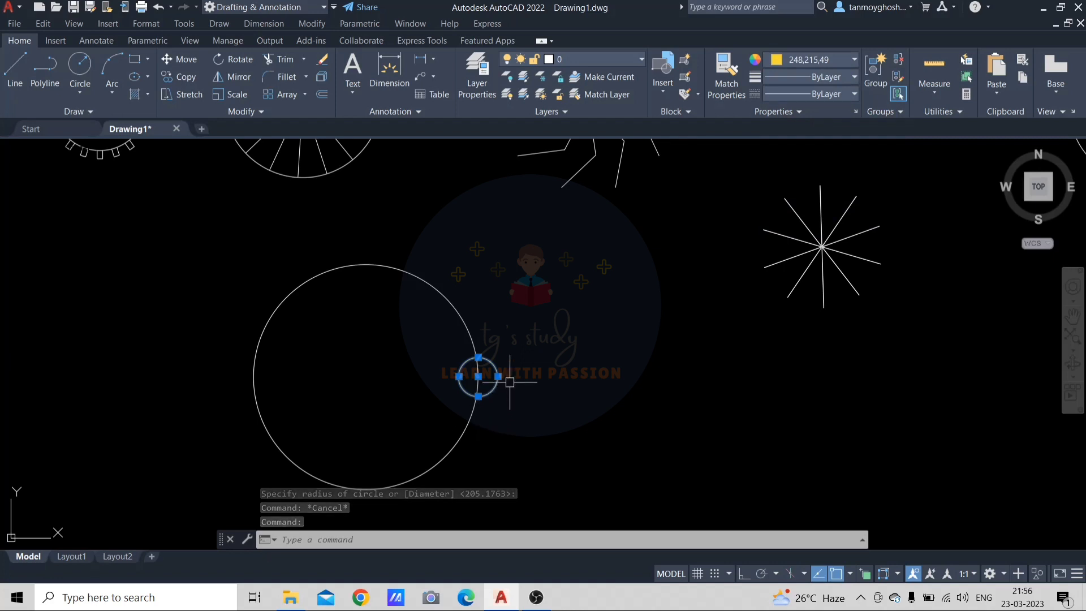
{"action": "type", "text": "at"}
{"action": "key", "text": "Escape"}
{"action": "key", "text": "Escape"}
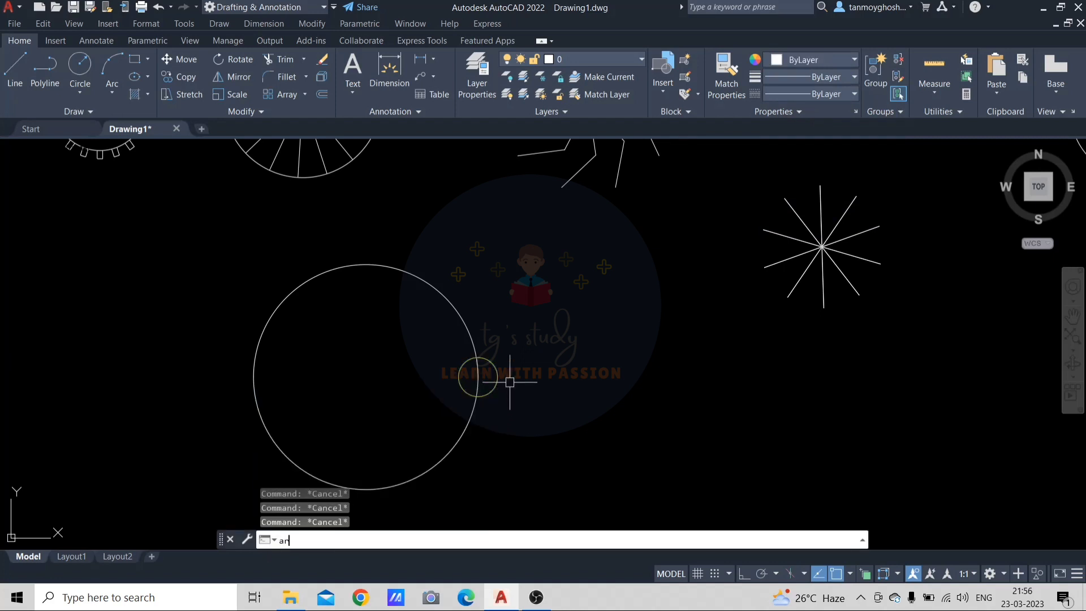
Create a polar array of the small yellow circle around the large circle's centre with 100 items
{"action": "key", "text": "Return"}
{"action": "left_click", "coordinate": [501, 379]}
{"action": "key", "text": "Return"}
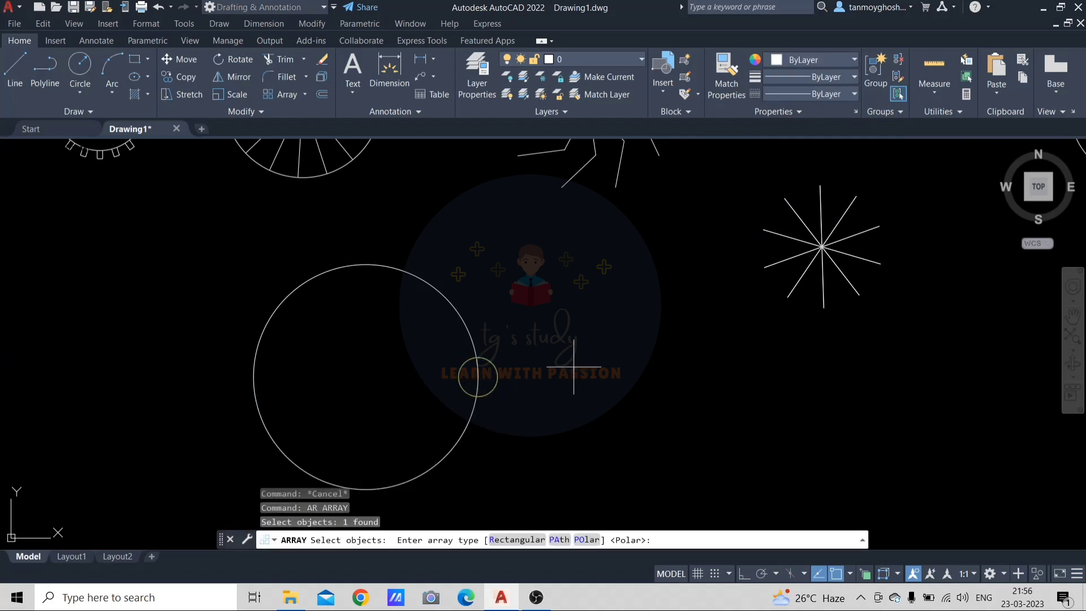
{"action": "type", "text": "po"}
{"action": "key", "text": "Return"}
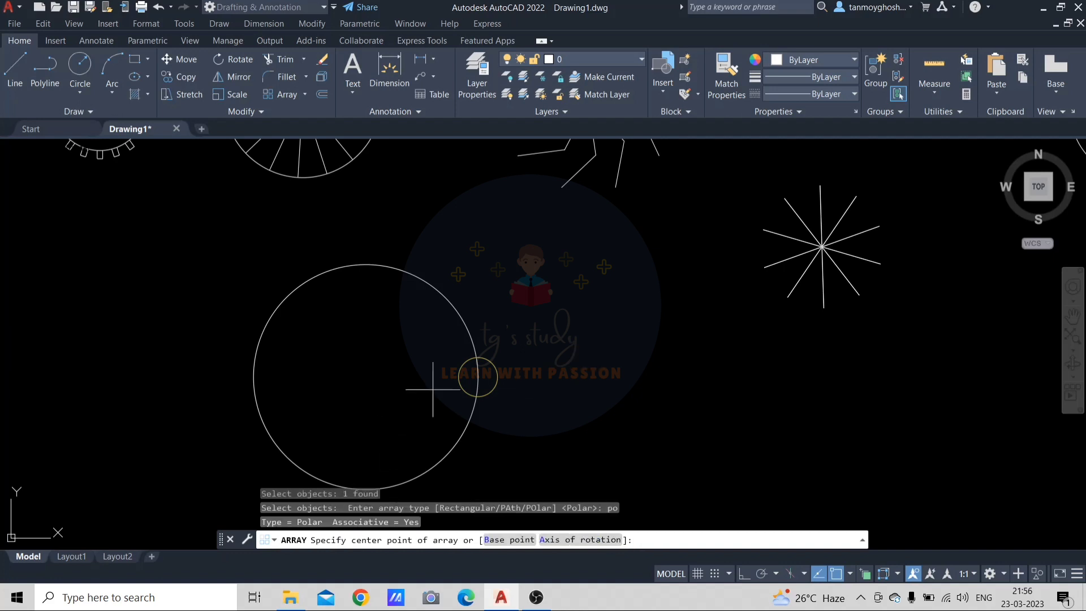
{"action": "left_click", "coordinate": [366, 376]}
{"action": "scroll", "coordinate": [429, 328], "scroll_direction": "down", "scroll_amount": 2}
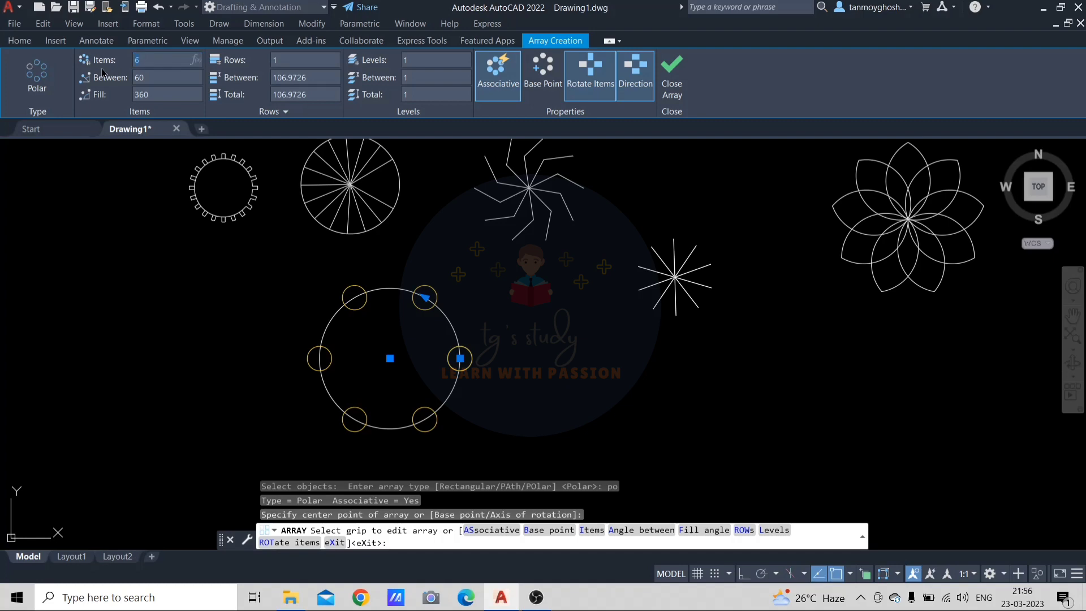
{"action": "key", "text": "Return"}
{"action": "key", "text": "Escape"}
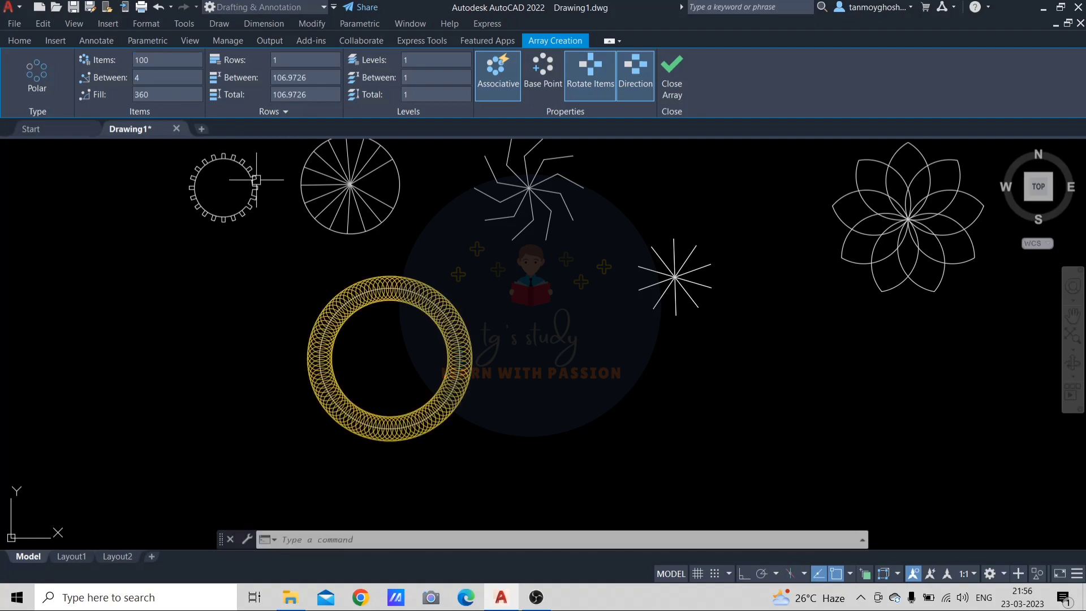
Set the yellow circle array's fill angle to 180 and deselect the array
{"action": "scroll", "coordinate": [408, 372], "scroll_direction": "up", "scroll_amount": 2}
{"action": "scroll", "coordinate": [418, 359], "scroll_direction": "down", "scroll_amount": 1}
{"action": "scroll", "coordinate": [426, 358], "scroll_direction": "down", "scroll_amount": 2}
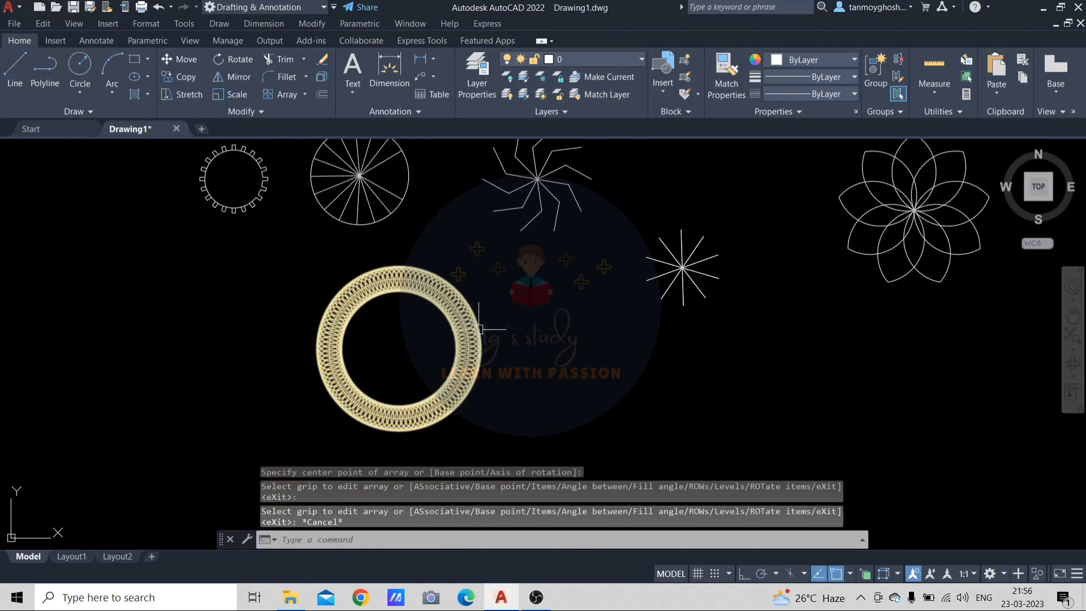
{"action": "left_click", "coordinate": [479, 328]}
{"action": "scroll", "coordinate": [467, 311], "scroll_direction": "up", "scroll_amount": 2}
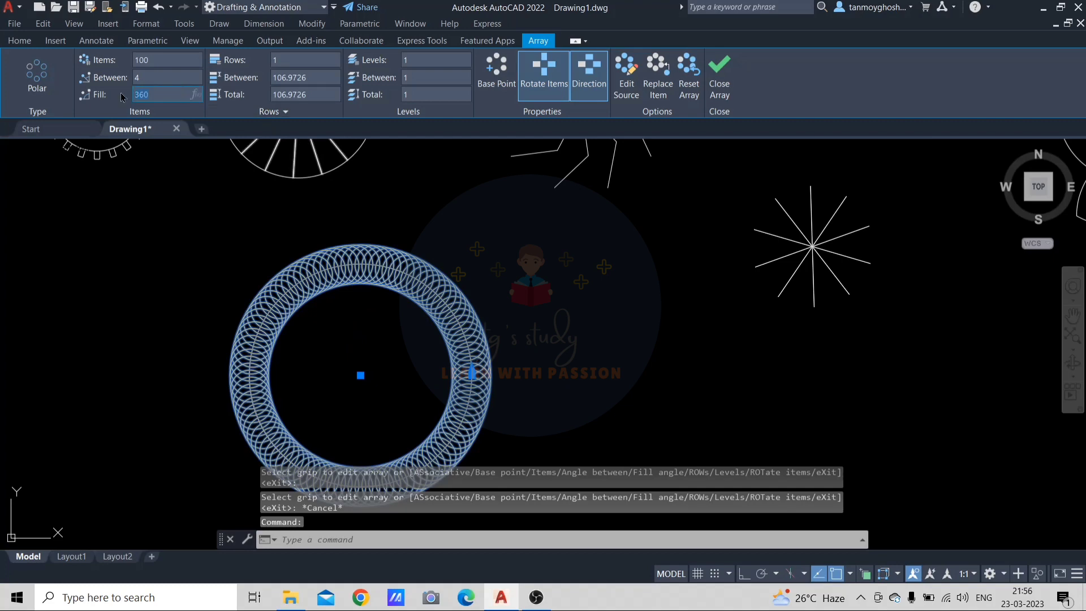
{"action": "type", "text": "180"}
{"action": "key", "text": "Return"}
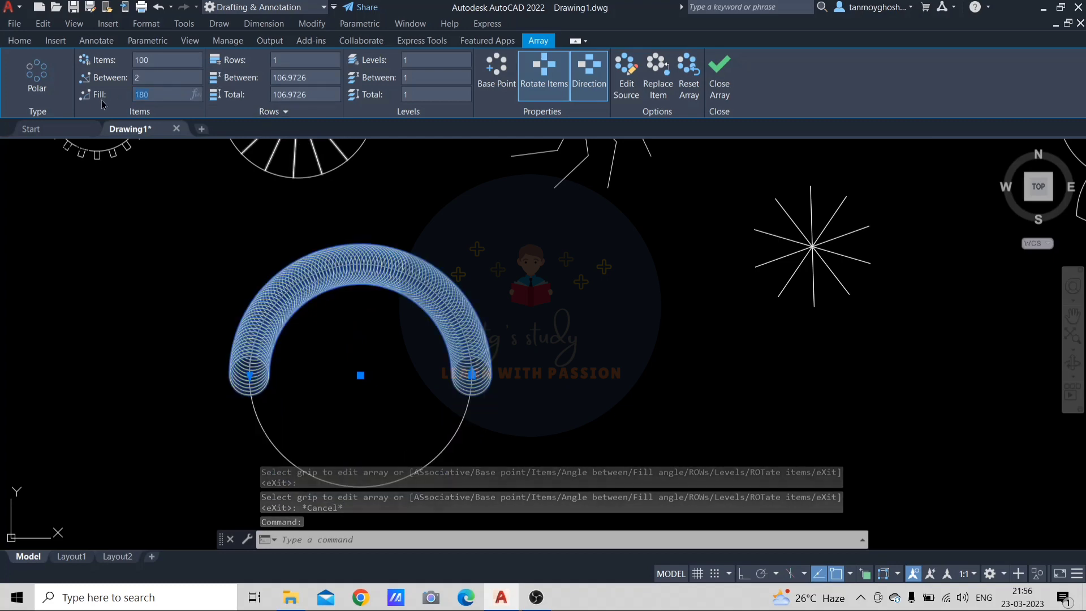
{"action": "scroll", "coordinate": [401, 328], "scroll_direction": "down", "scroll_amount": 2}
{"action": "scroll", "coordinate": [416, 319], "scroll_direction": "up", "scroll_amount": 3}
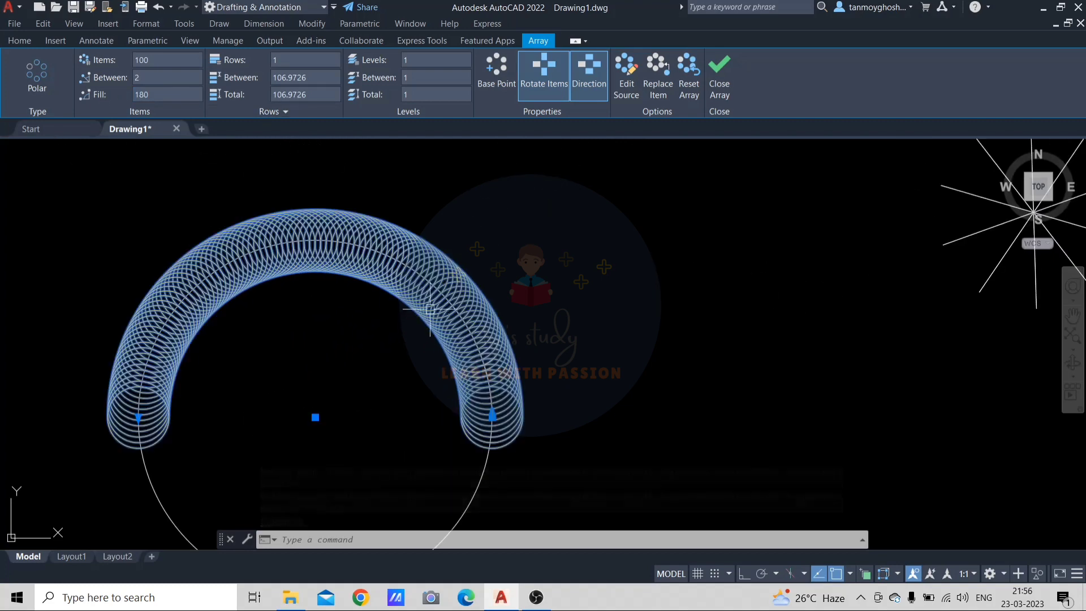
{"action": "key", "text": "Escape"}
{"action": "scroll", "coordinate": [574, 303], "scroll_direction": "down", "scroll_amount": 8}
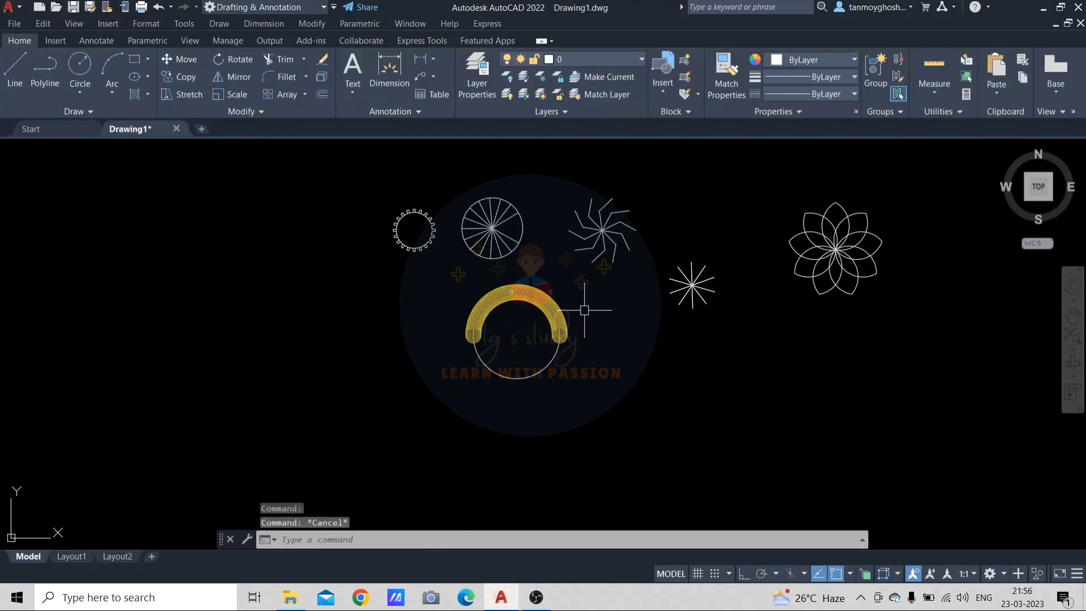
{"action": "middle_click_drag", "start_coordinate": [606, 311], "coordinate": [510, 347]}
{"action": "scroll", "coordinate": [520, 342], "scroll_direction": "up", "scroll_amount": 2}
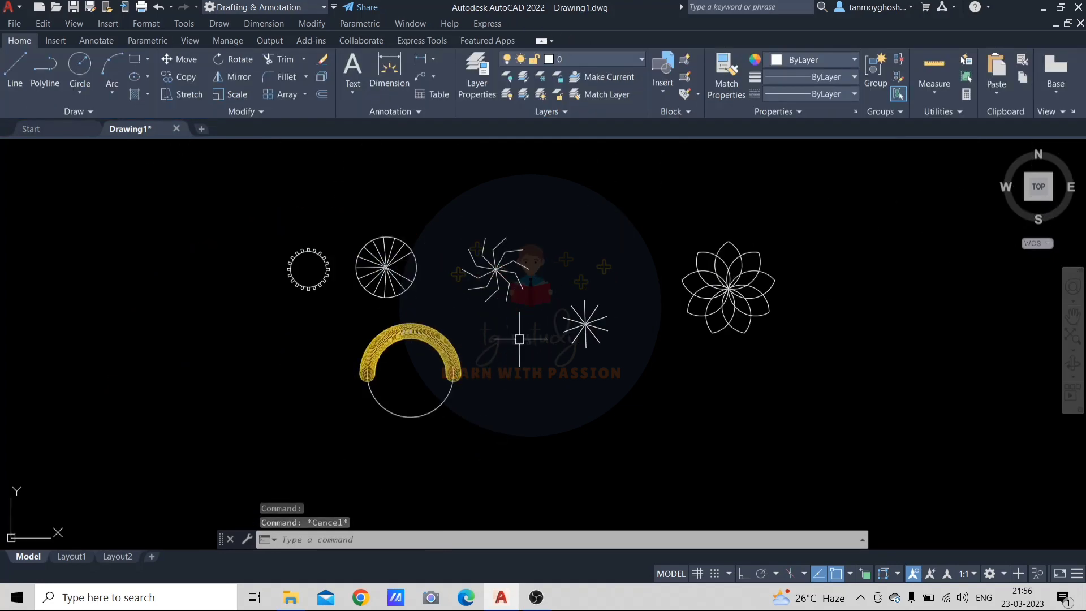